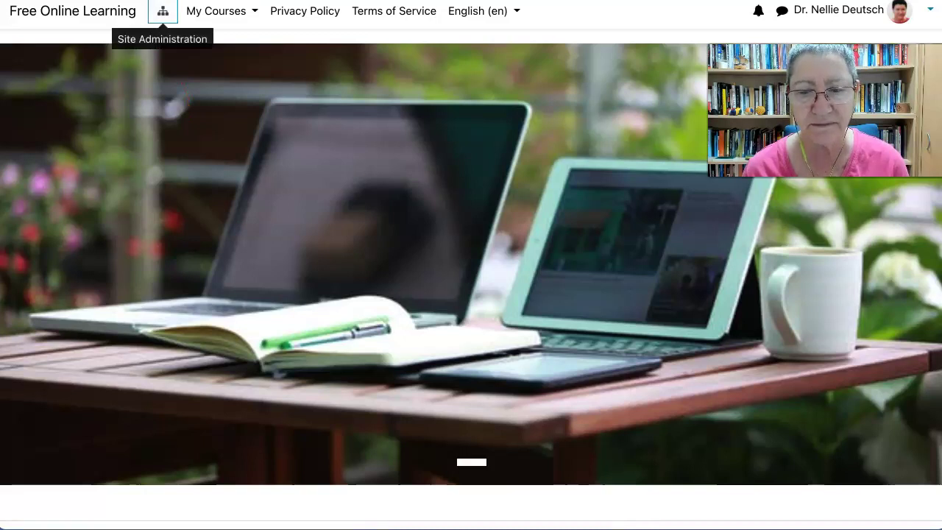
Go to Moodle's Site administration from the top navigation bar icon
left_click(163, 12)
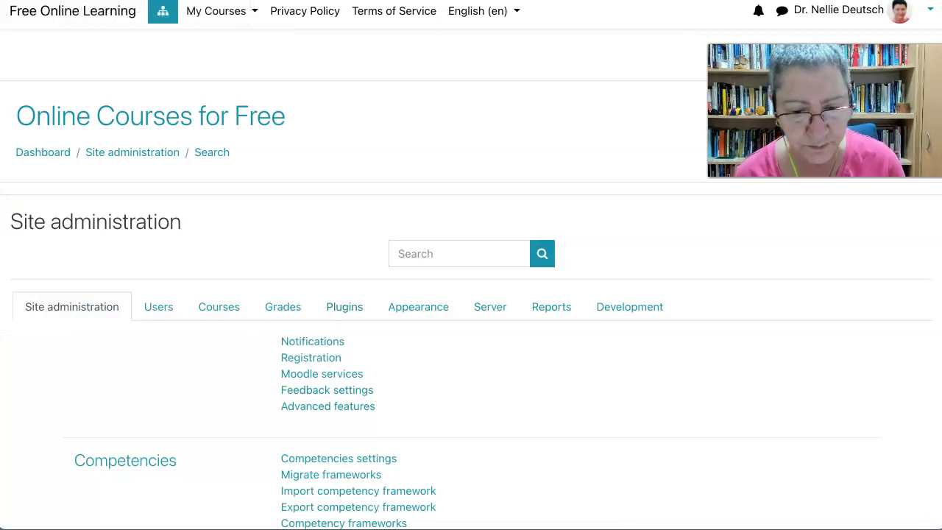
Zoom the page in and go to Plugins > Install plugins in Site administration
key("ctrl+plus")
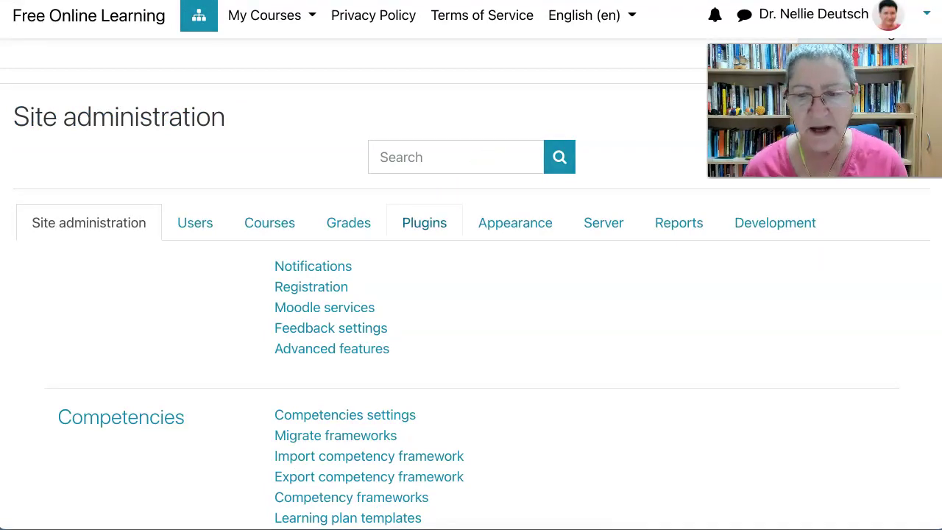
left_click(424, 222)
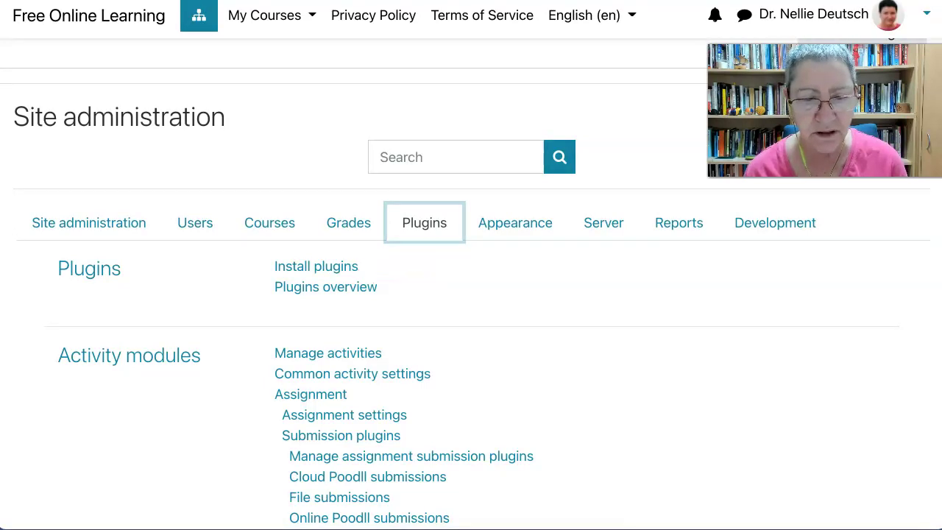
left_click(316, 266)
scroll(471, 294, "down", 3)
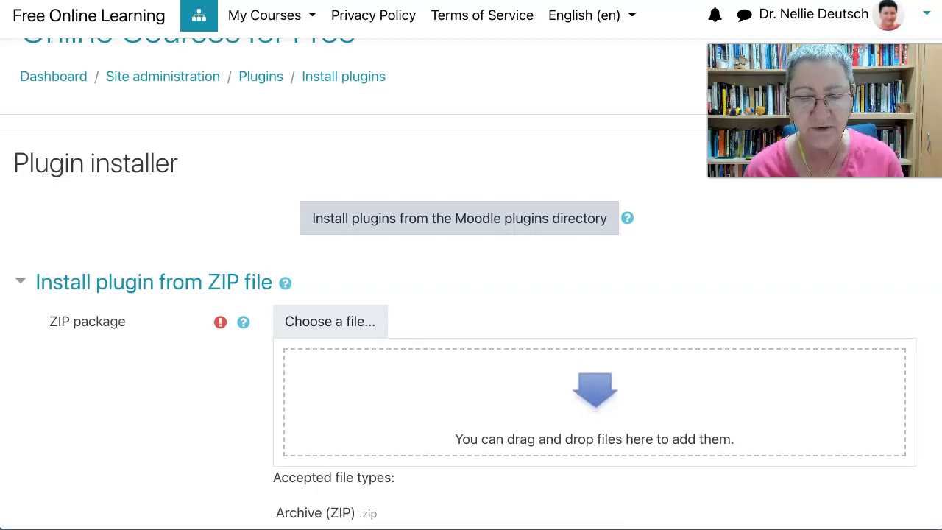
scroll(471, 295, "down", 1)
scroll(471, 294, "down", 2)
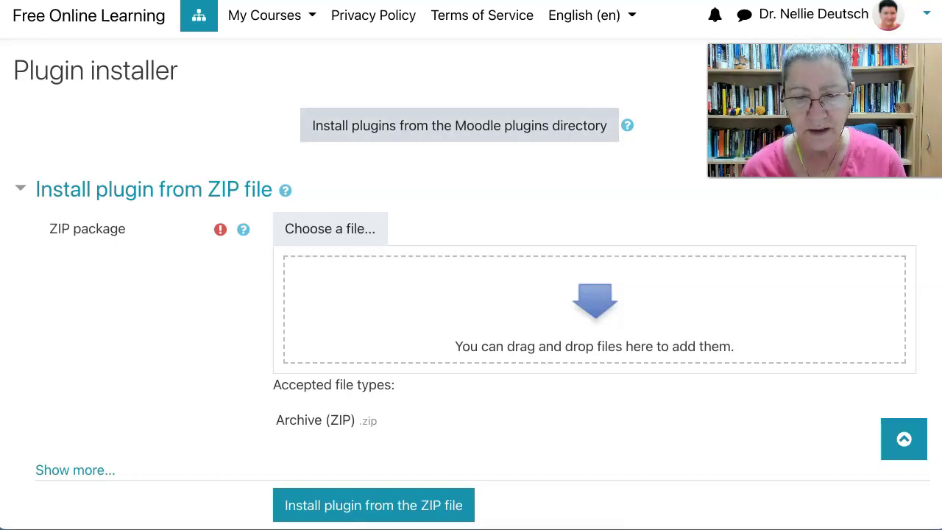
Go to the moodle.org plugins directory and sign in
left_click(459, 126)
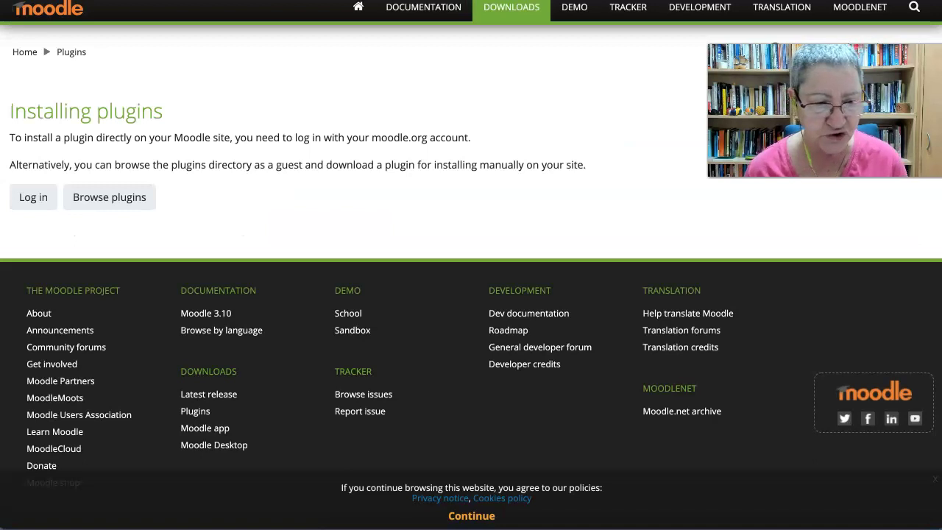
left_click(33, 196)
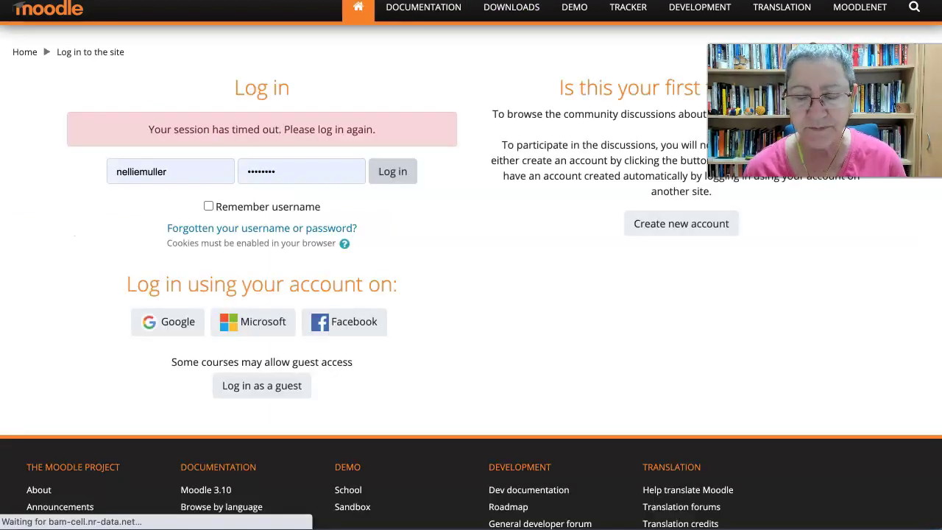
left_click(392, 171)
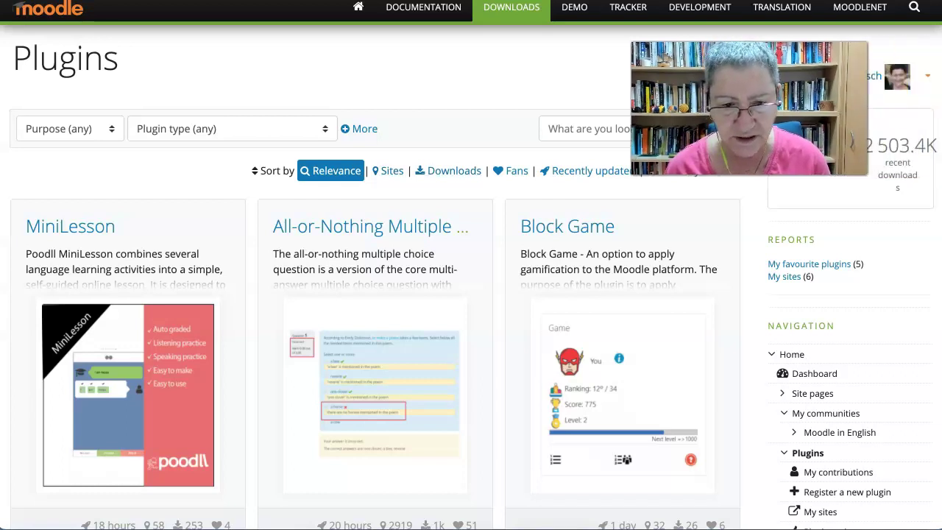
Reveal the extra filters and limit plugins to Moodle 3.10
left_click(360, 129)
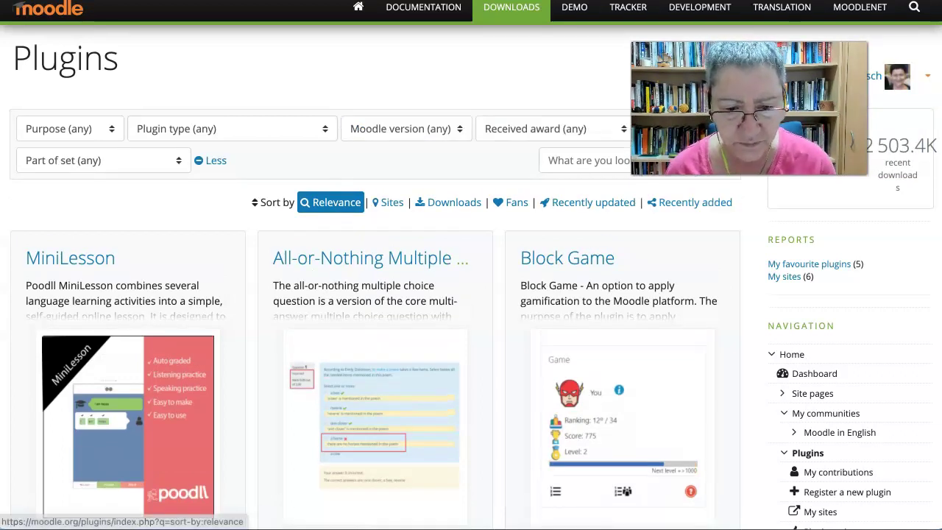
scroll(387, 294, "down", 2)
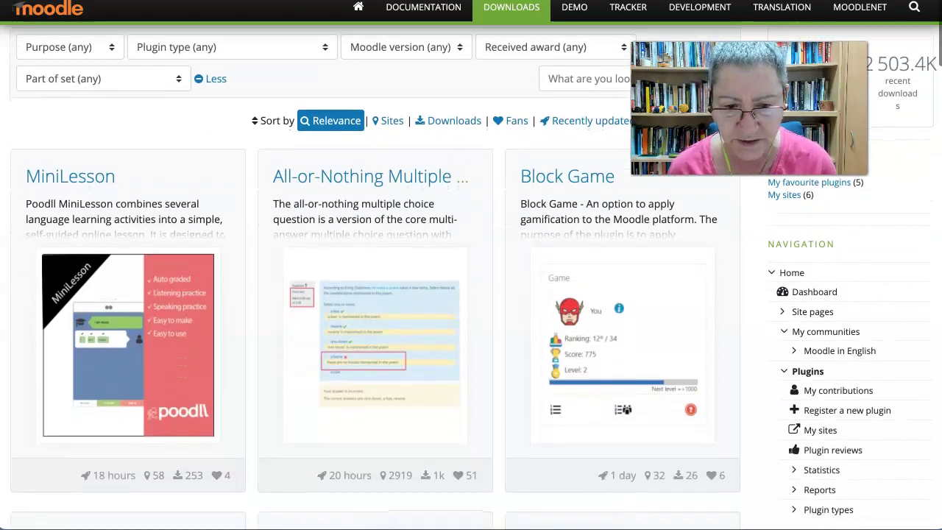
scroll(387, 294, "up", 2)
left_click(400, 129)
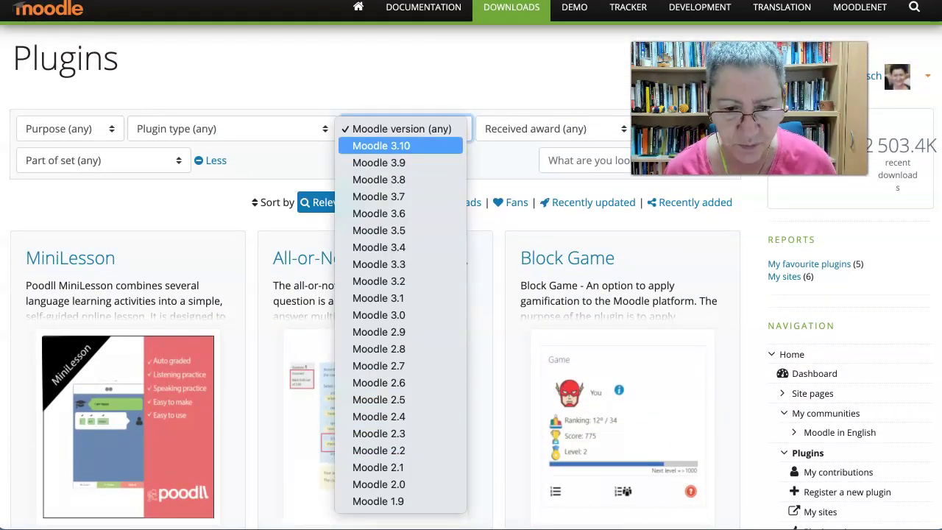
left_click(378, 146)
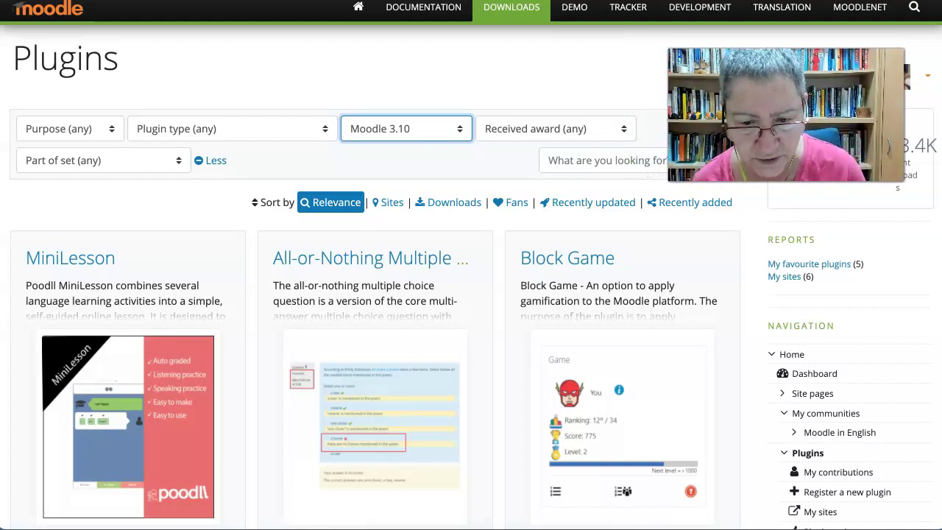
Search the directory for 'BBB' and reset the version filter to any version
left_click(582, 160)
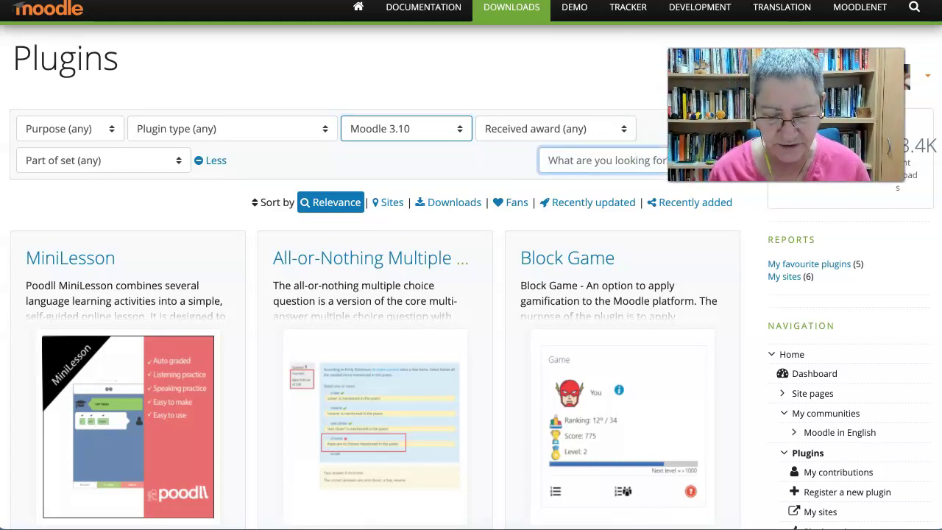
type("BBB")
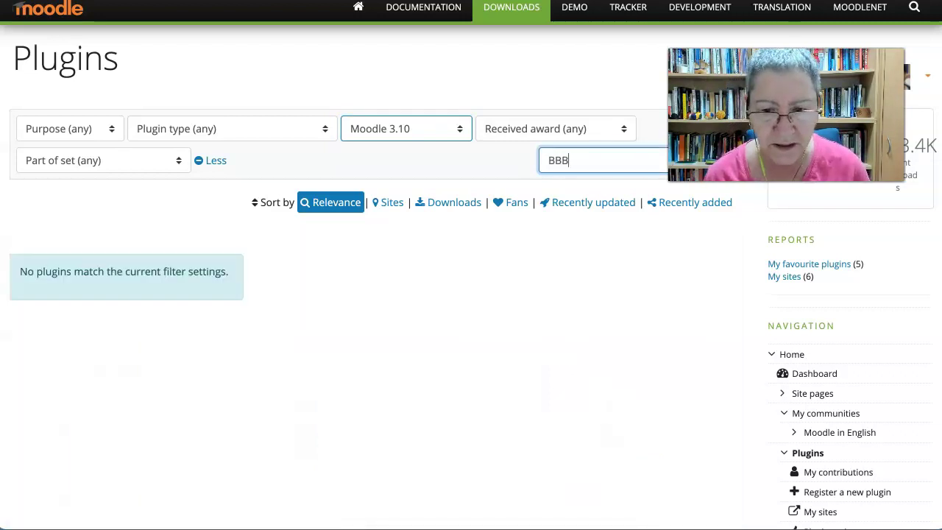
left_click(405, 128)
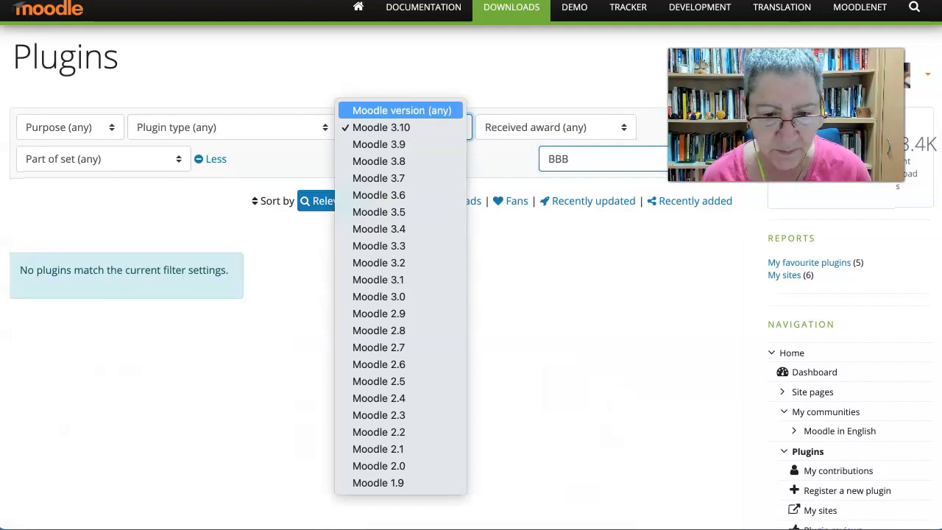
left_click(400, 110)
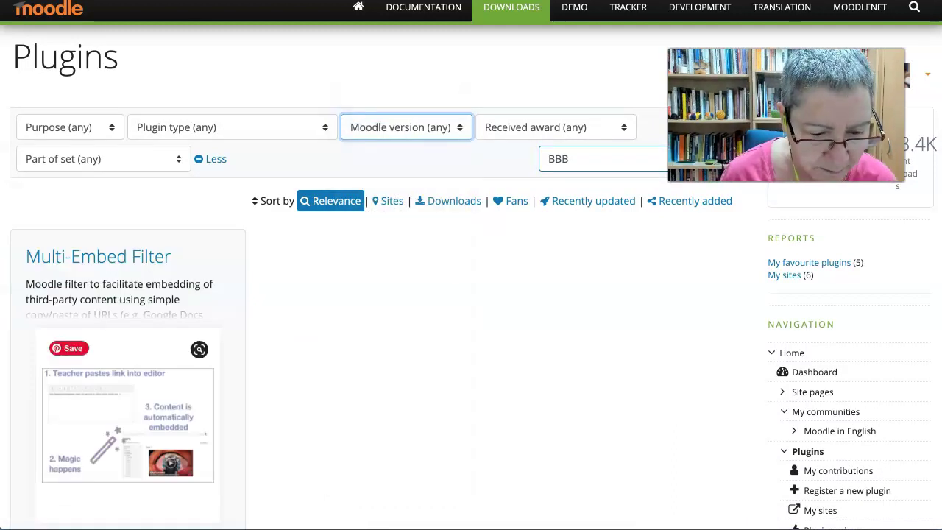
scroll(470, 294, "down", 1)
scroll(471, 294, "down", 4)
scroll(471, 294, "up", 5)
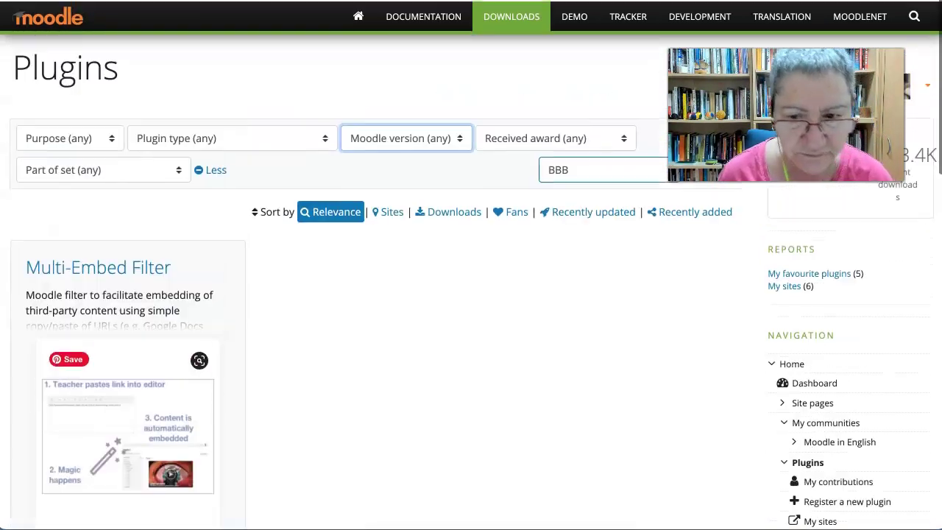
Replace the search with 'BigBlueButton' and filter results to Moodle 3.10
key("ctrl+a")
type("BigB")
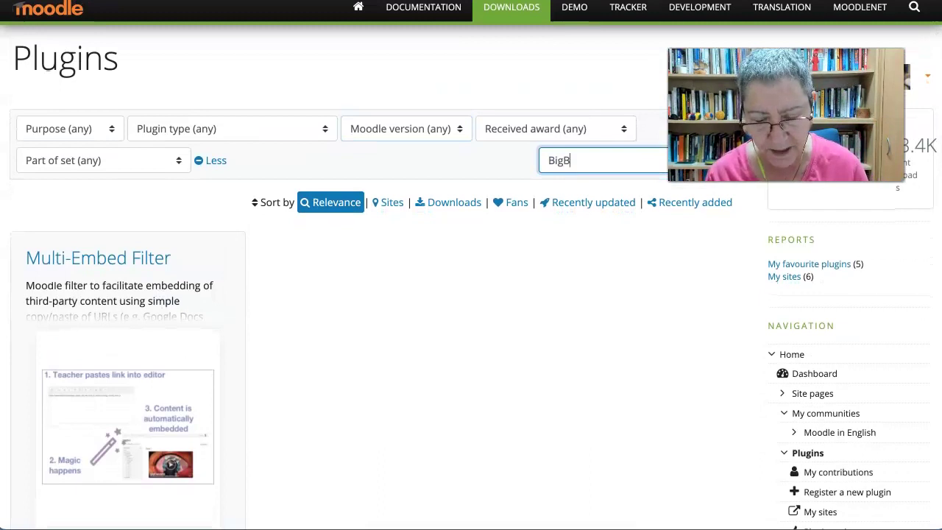
type("lueButton")
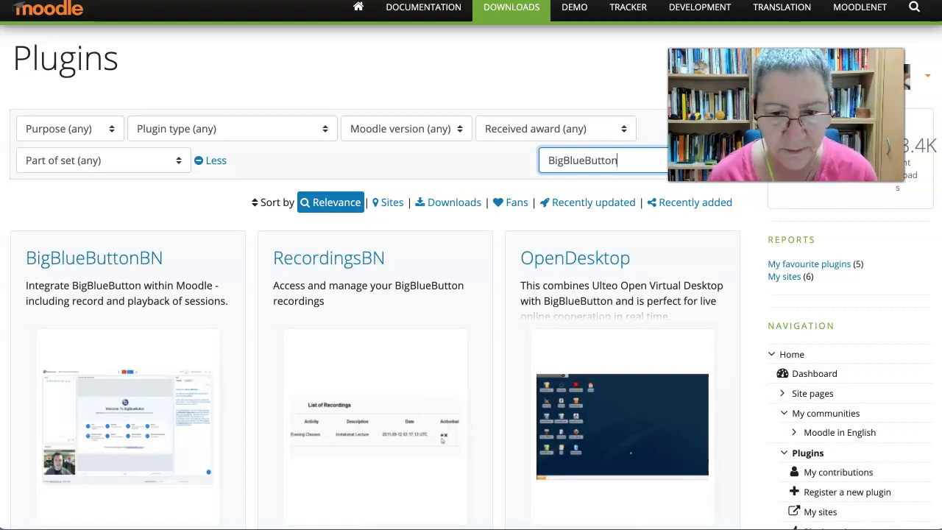
left_click(405, 129)
left_click(389, 143)
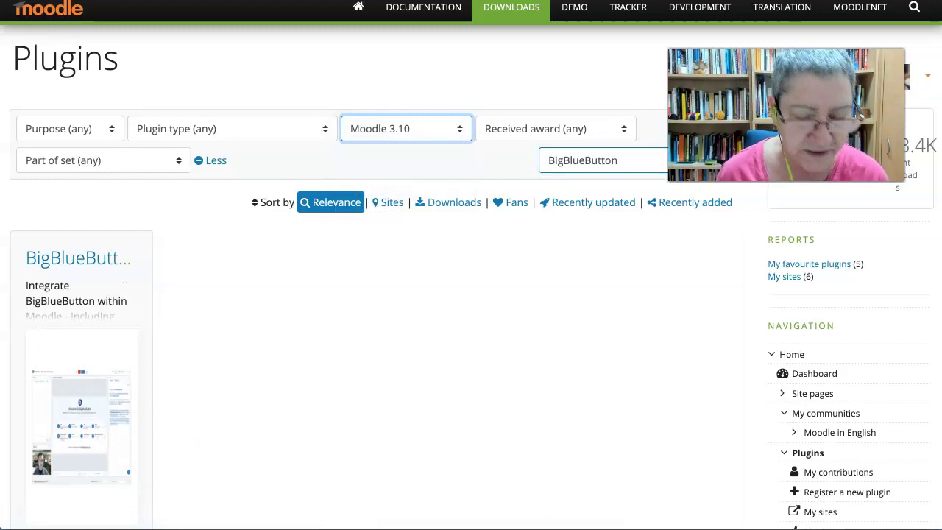
scroll(81, 309, "down", 2)
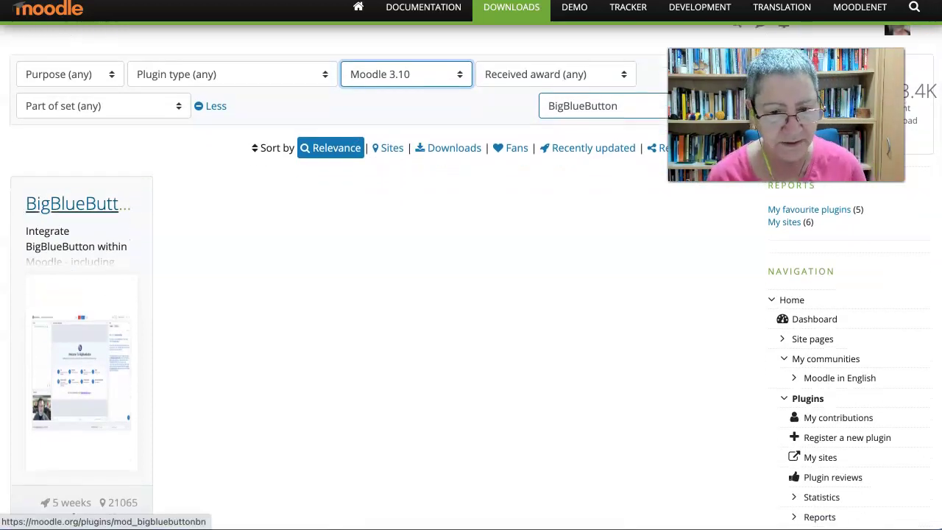
Review the BigBlueButtonBN plugin page and choose Install now to list your sites
left_click(78, 203)
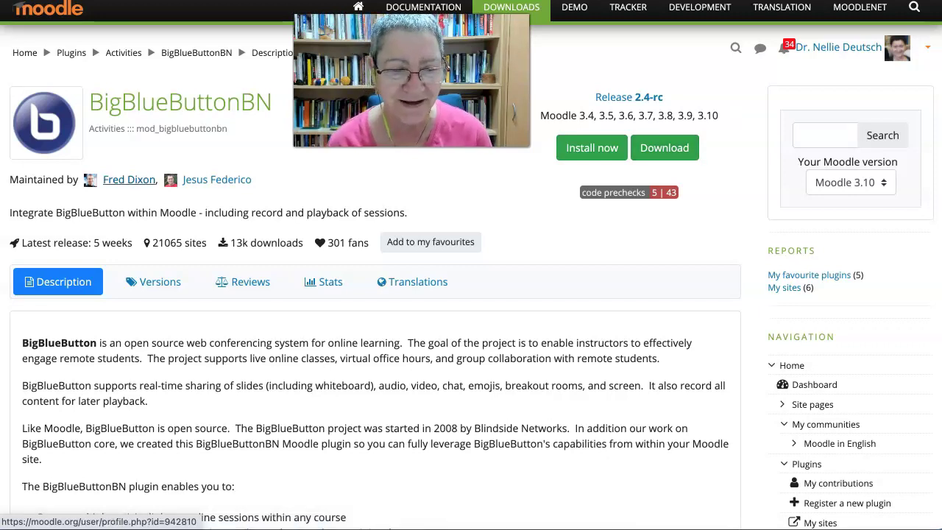
scroll(128, 179, "down", 4)
scroll(375, 280, "down", 4)
scroll(375, 279, "up", 5)
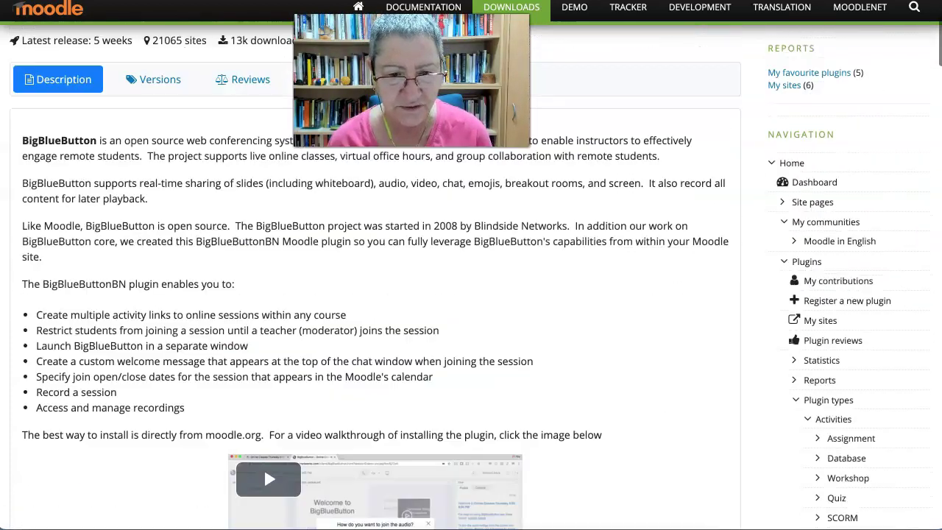
scroll(375, 279, "up", 3)
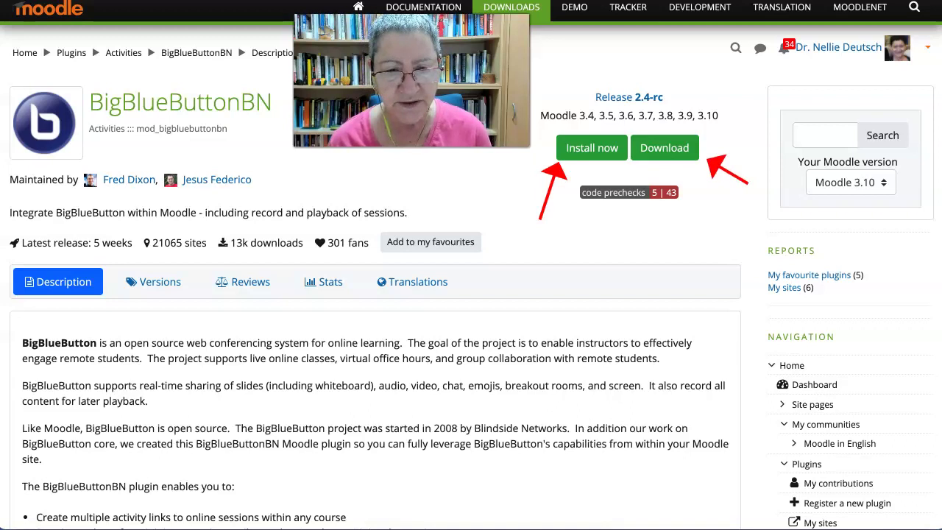
left_click(592, 147)
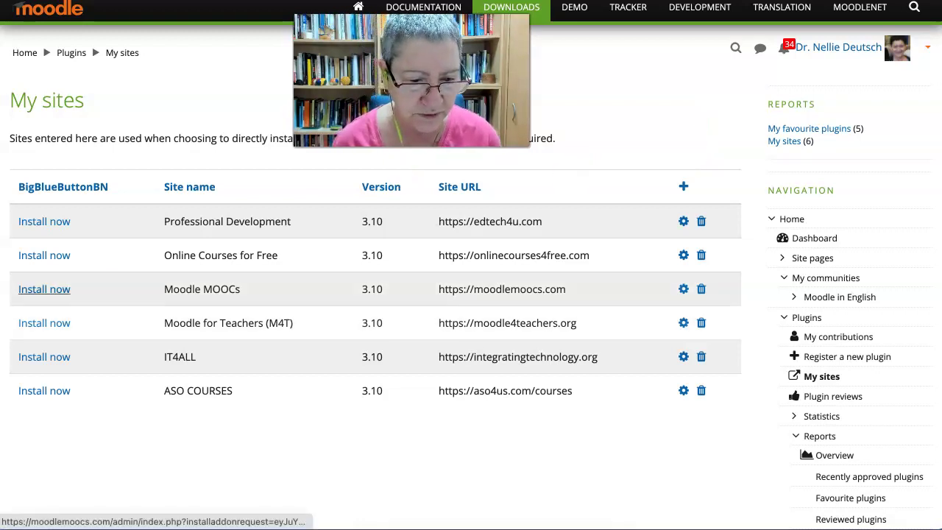
Choose Install now beside the Online Courses for Free site
left_click(44, 255)
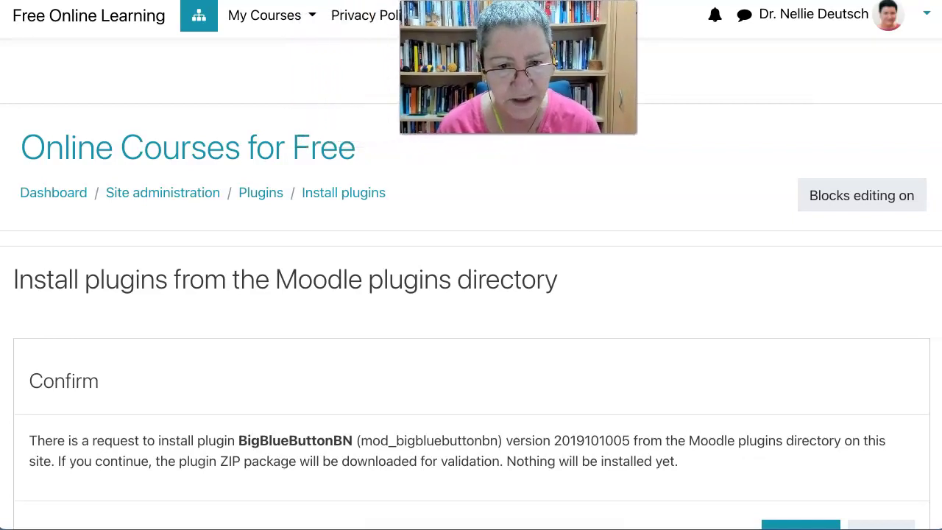
scroll(471, 294, "down", 2)
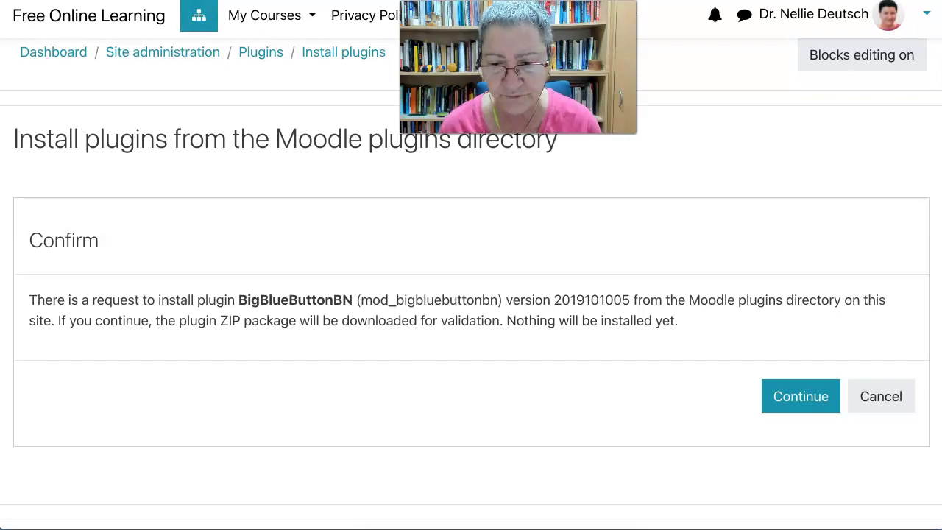
left_click(801, 396)
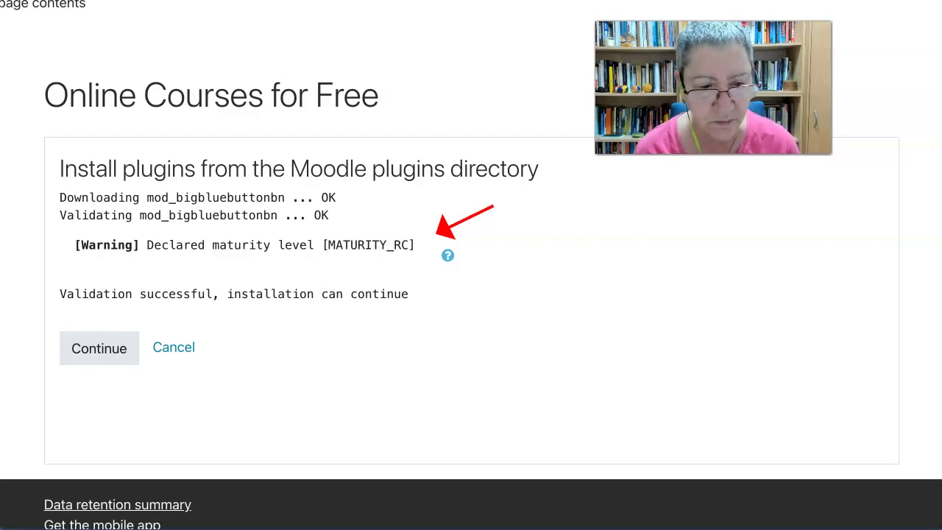
left_click(99, 348)
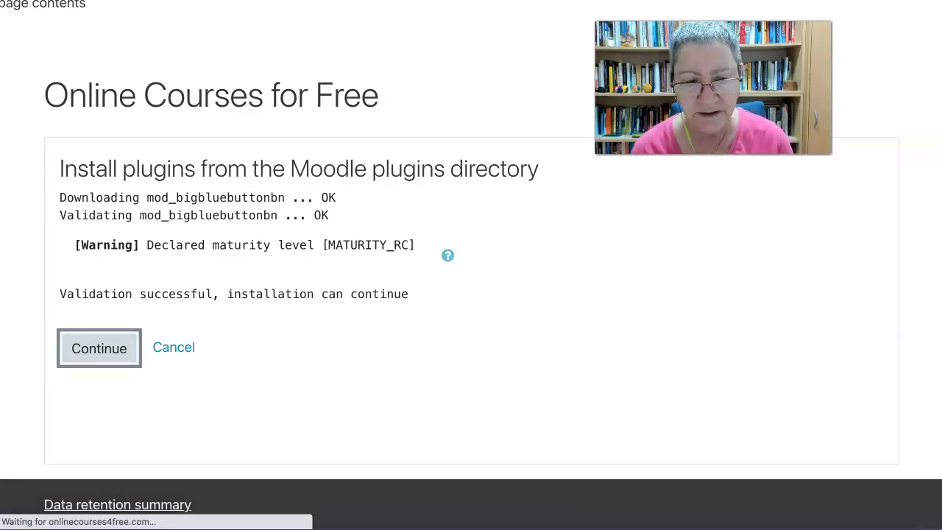
Scroll past the server checks and run the database upgrade for mod_bigbluebuttonbn
scroll(471, 294, "down", 2)
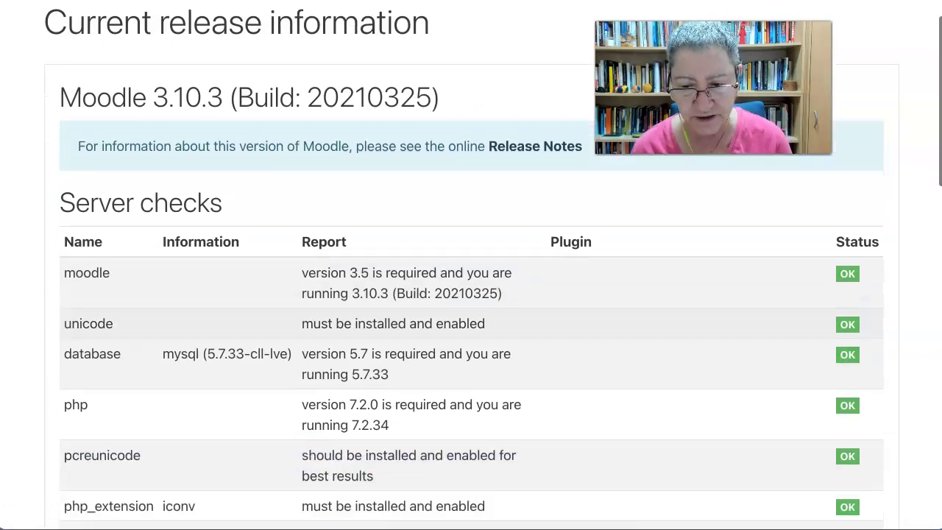
scroll(470, 294, "down", 10)
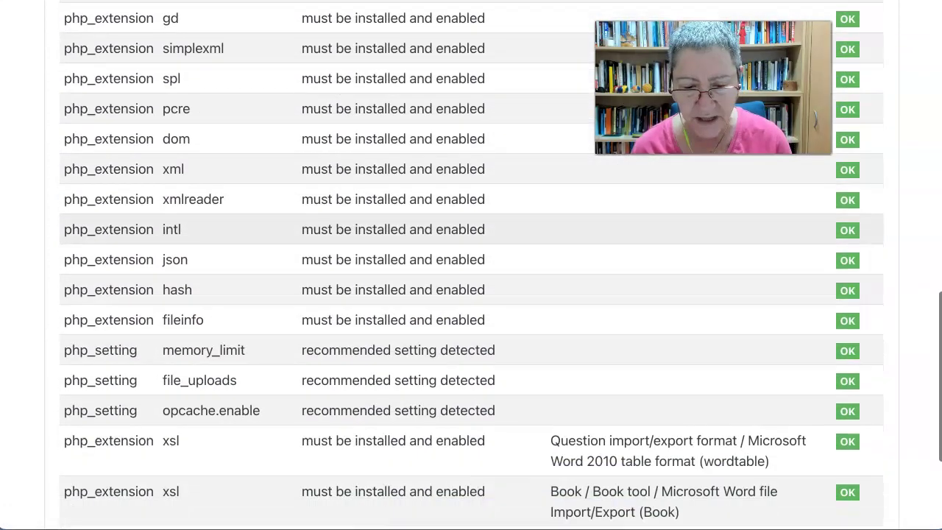
scroll(471, 294, "down", 5)
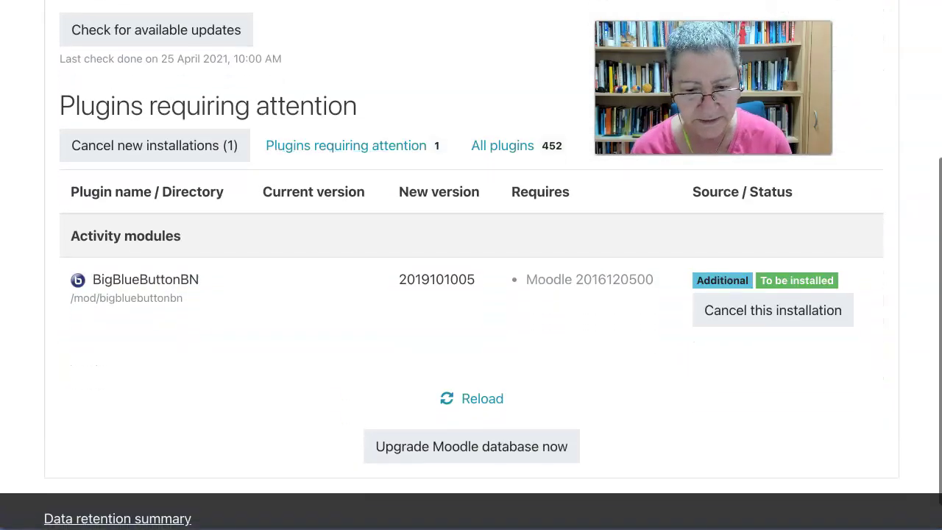
scroll(470, 265, "down", 1)
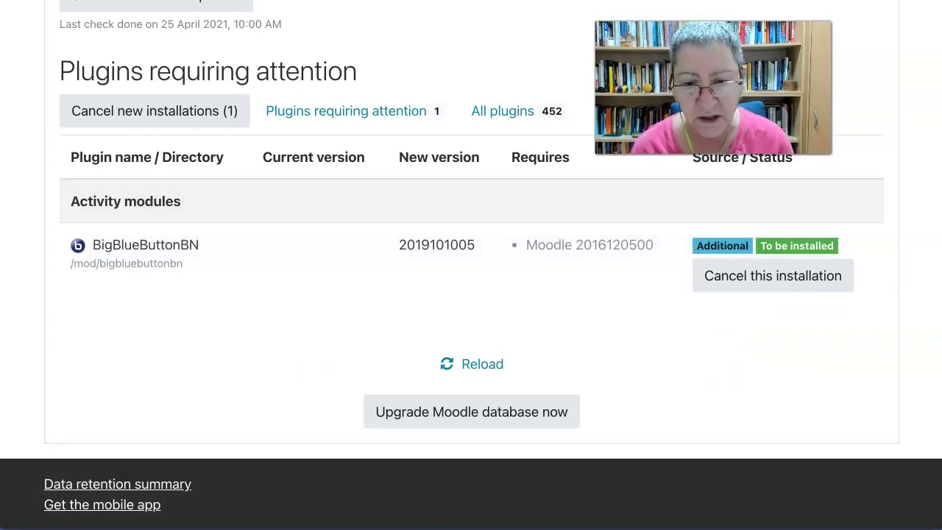
left_click(471, 411)
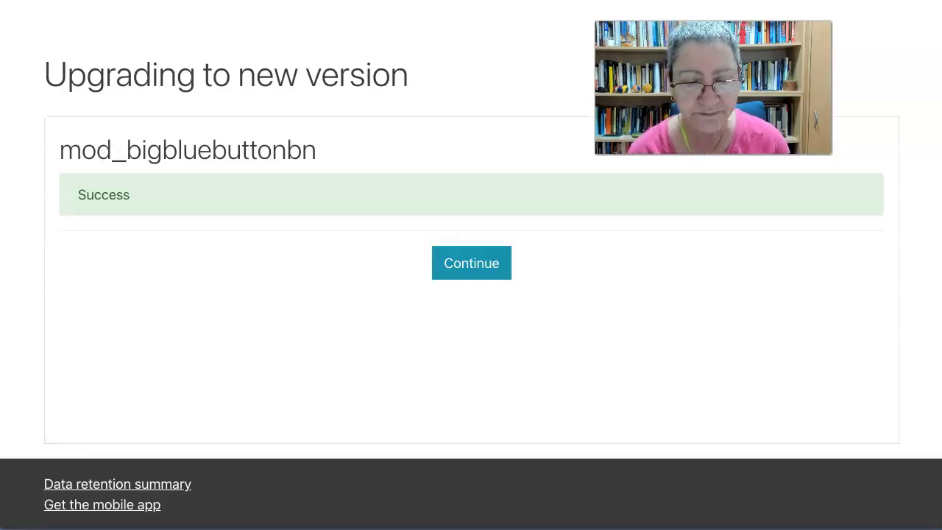
On BigBlueButtonBN's new settings, make deleted-activity recordings editable and sort recordings ascending
left_click(471, 263)
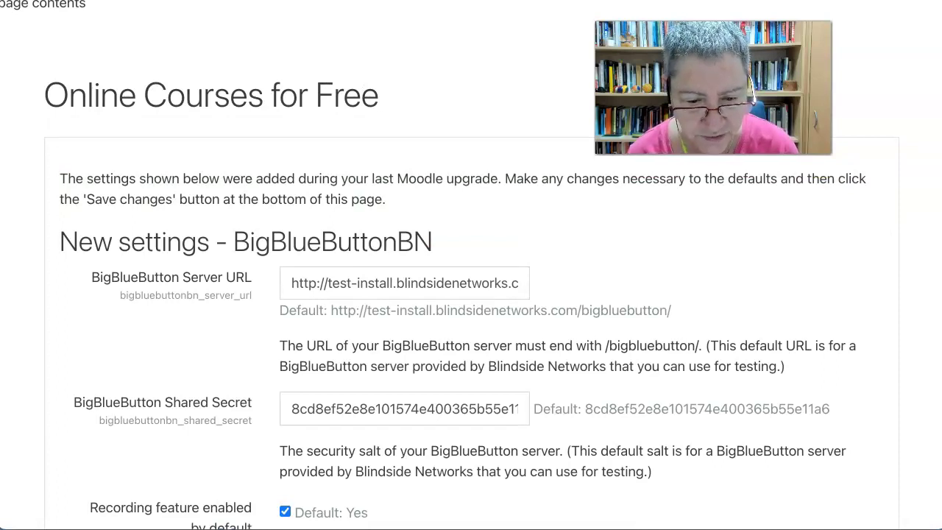
scroll(471, 264, "down", 1)
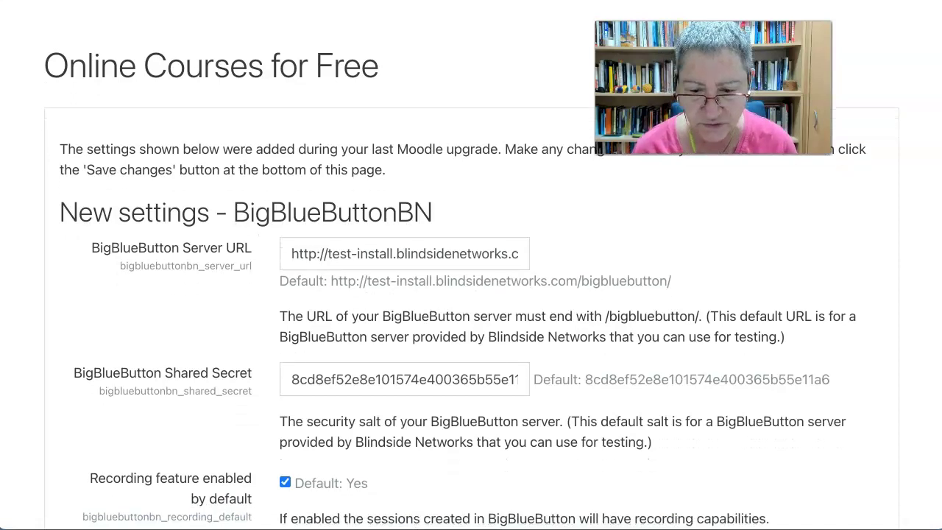
scroll(471, 294, "down", 3)
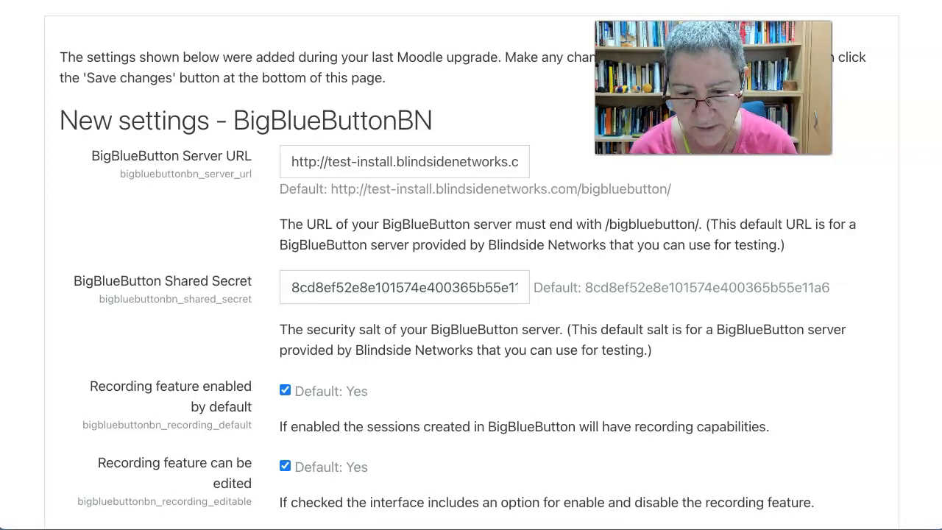
scroll(471, 295, "down", 10)
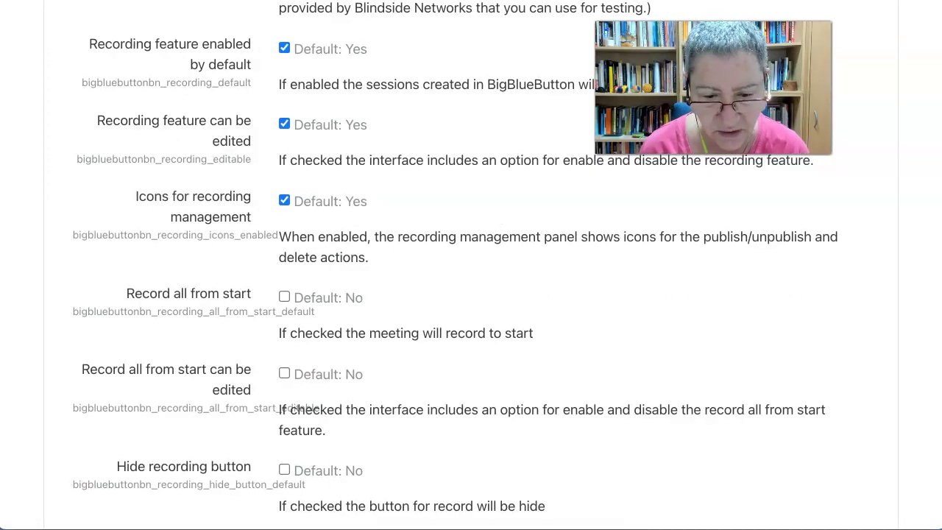
scroll(471, 294, "down", 4)
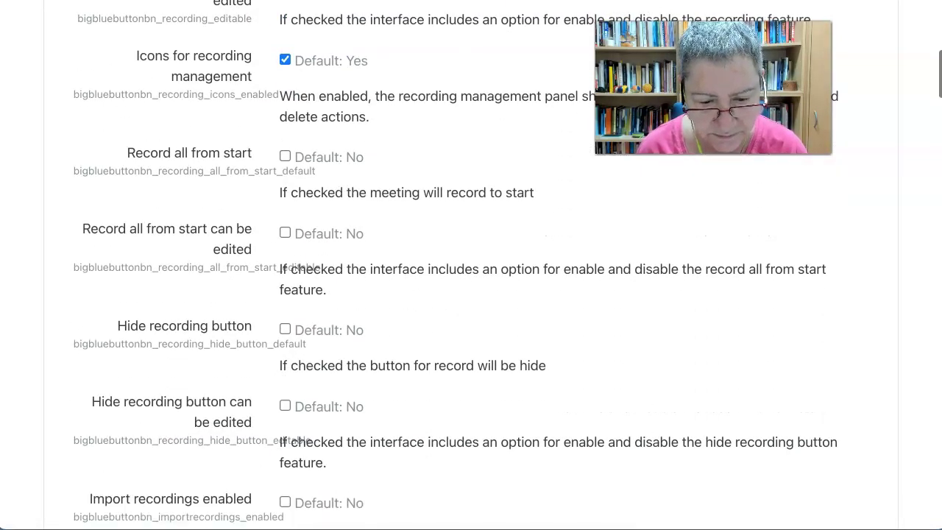
scroll(471, 294, "down", 2)
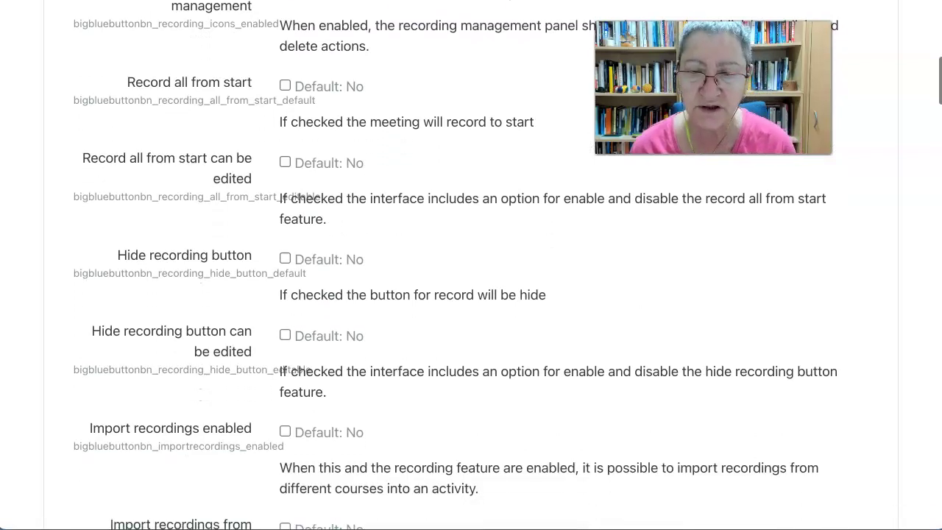
scroll(471, 294, "down", 9)
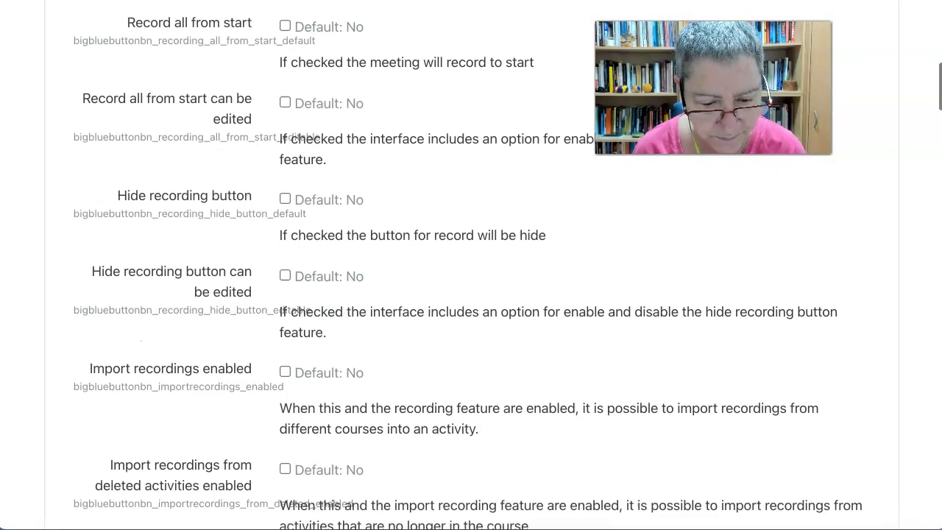
scroll(471, 295, "down", 1)
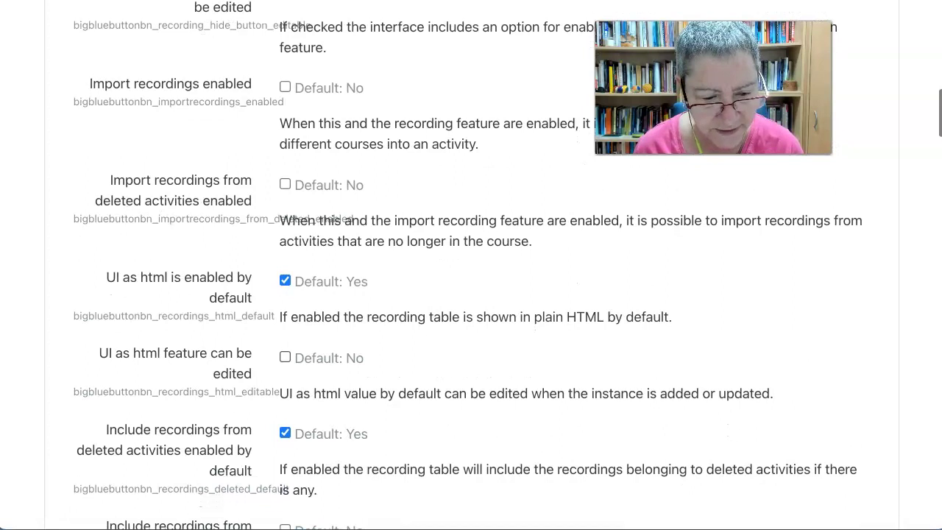
scroll(471, 294, "down", 1)
scroll(471, 294, "down", 1)
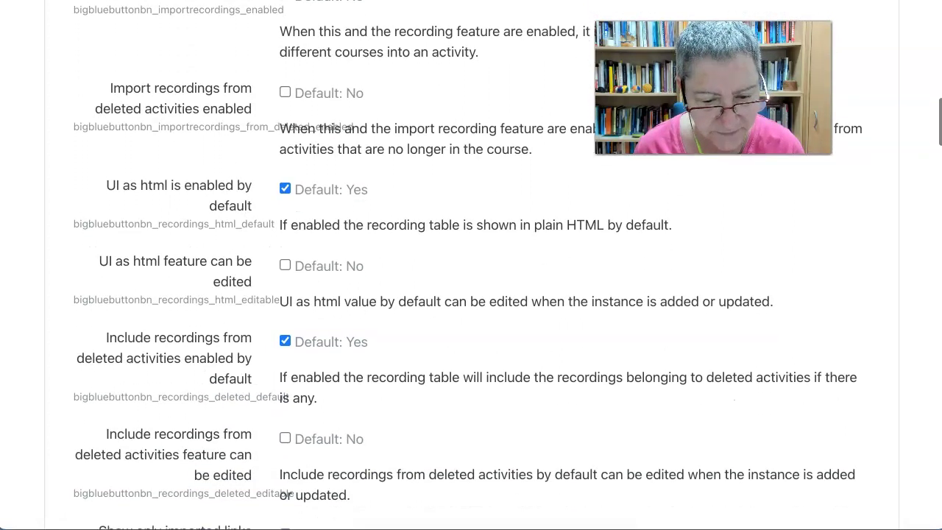
scroll(471, 295, "down", 1)
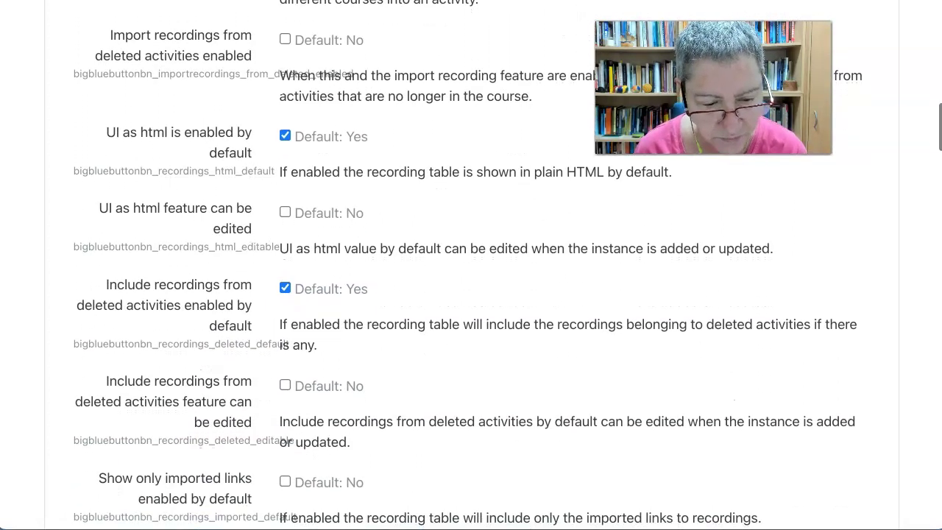
scroll(471, 294, "down", 1)
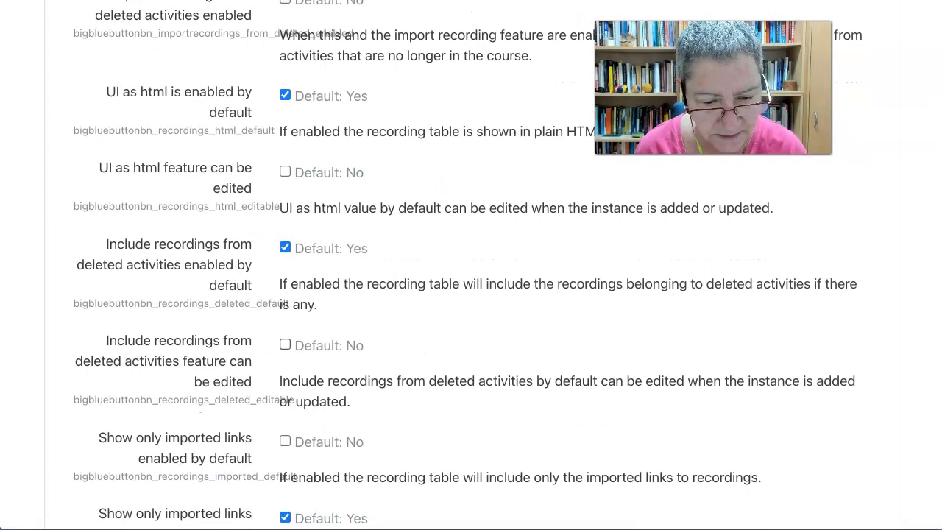
left_click(285, 344)
left_click(284, 185)
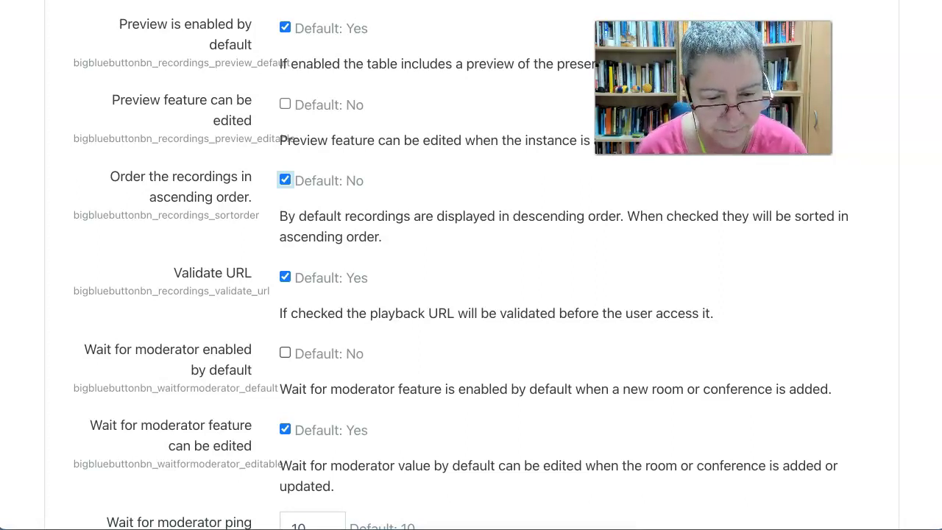
Turn on wait-for-moderator by default and presentation pre-uploading
left_click(285, 352)
scroll(471, 265, "down", 2)
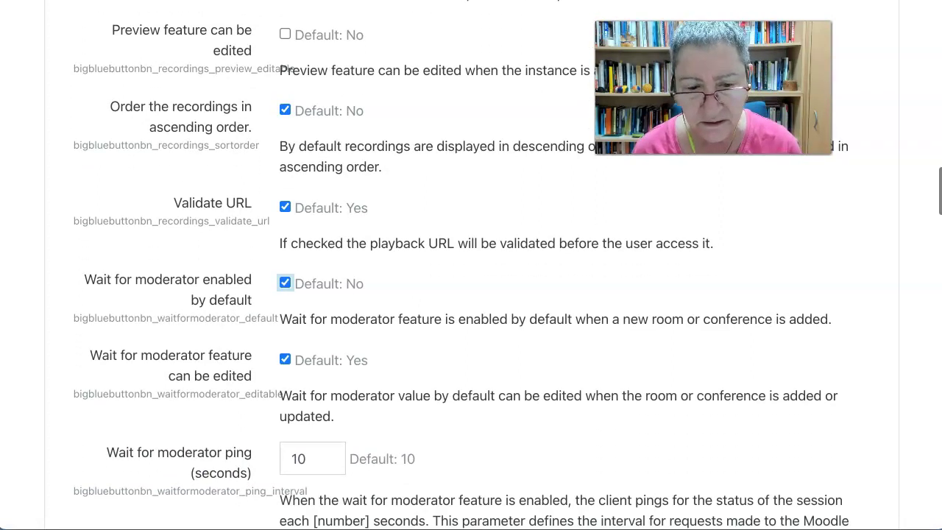
scroll(471, 265, "down", 2)
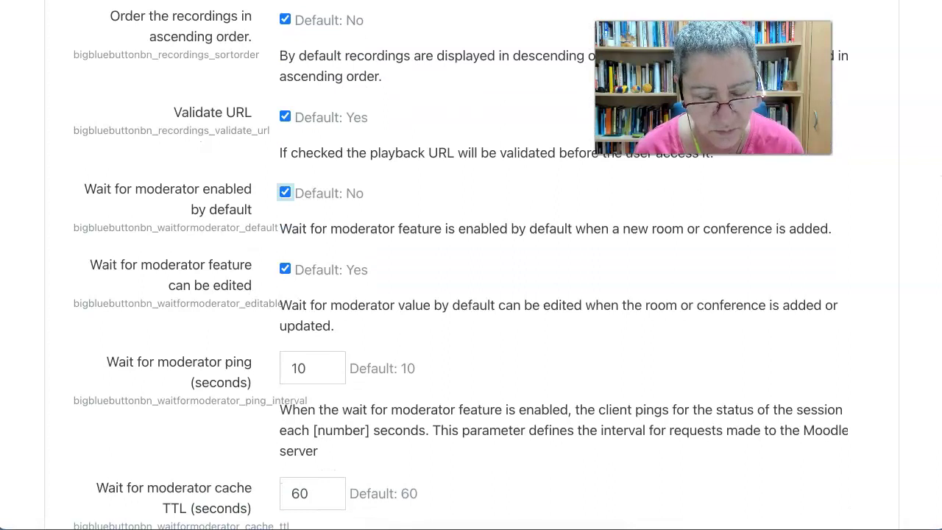
scroll(471, 265, "down", 5)
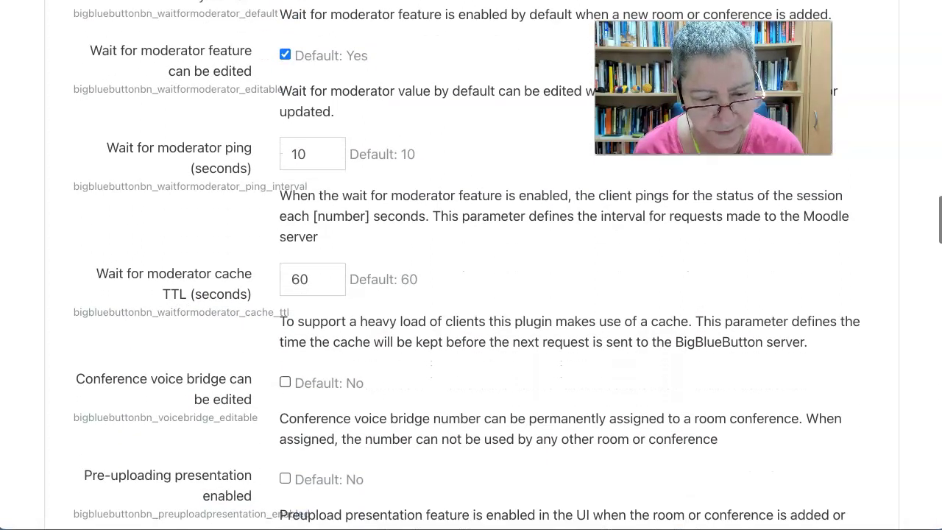
scroll(471, 265, "down", 1)
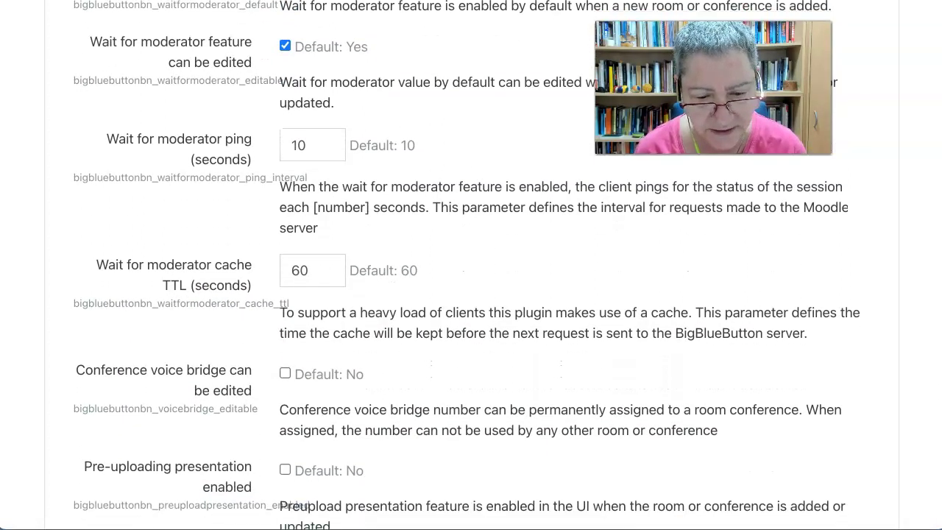
scroll(471, 265, "down", 2)
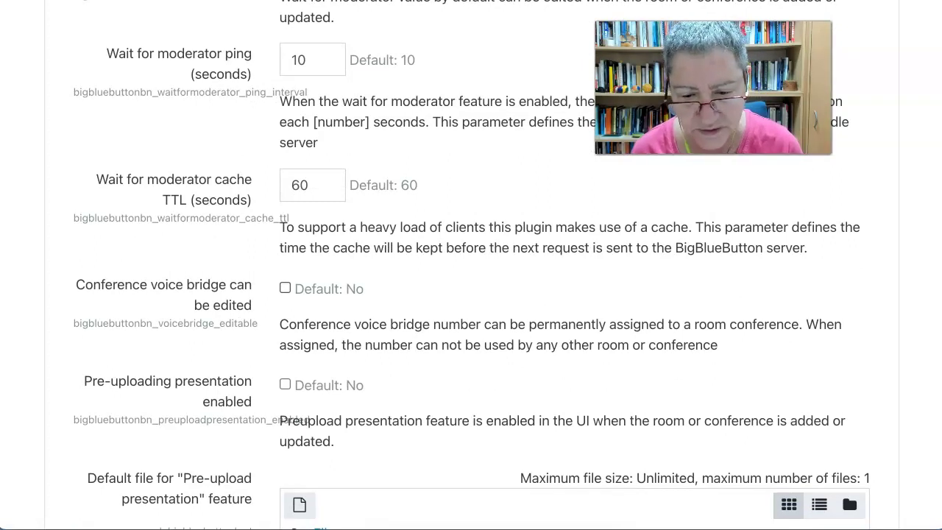
scroll(471, 265, "down", 2)
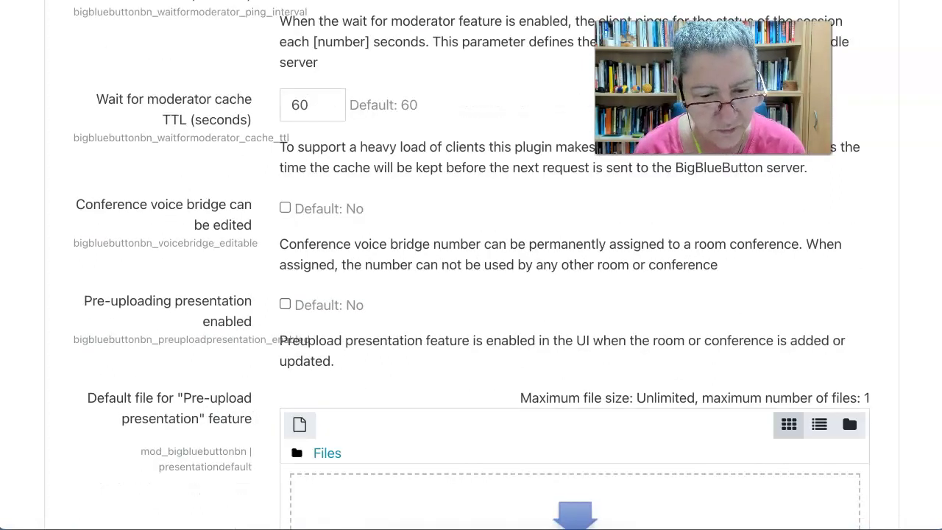
scroll(471, 264, "down", 1)
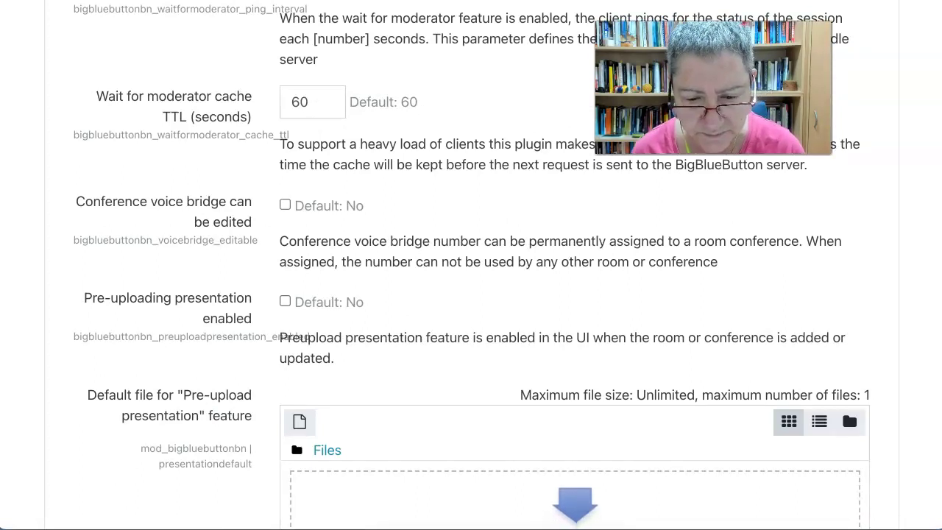
left_click(285, 301)
scroll(471, 265, "down", 5)
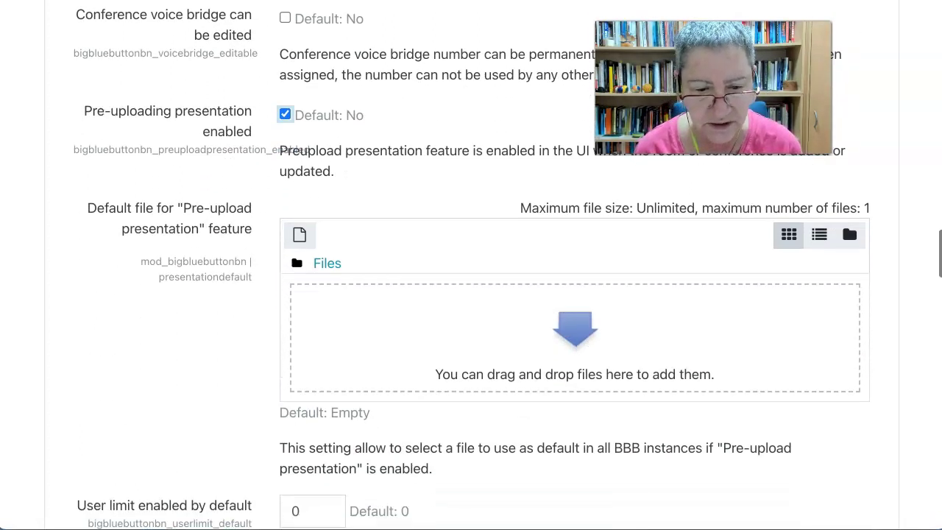
scroll(471, 265, "down", 2)
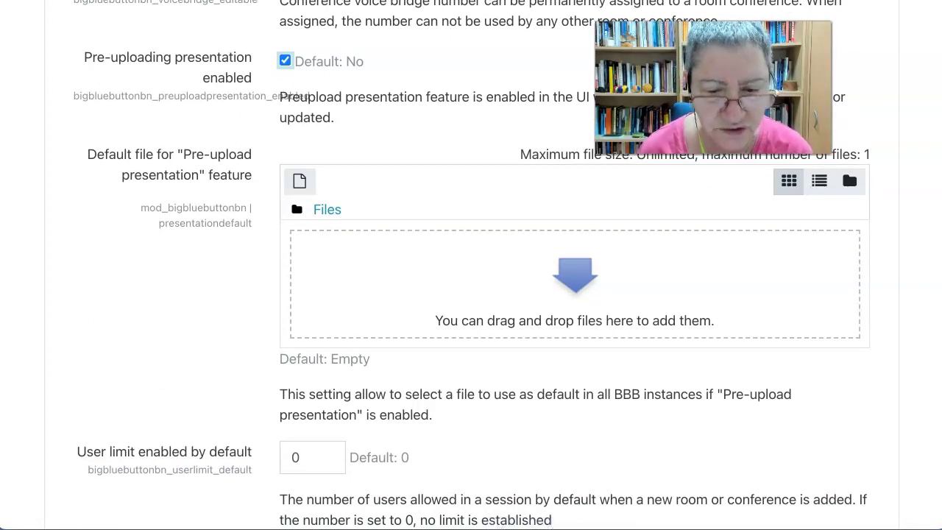
scroll(471, 294, "down", 5)
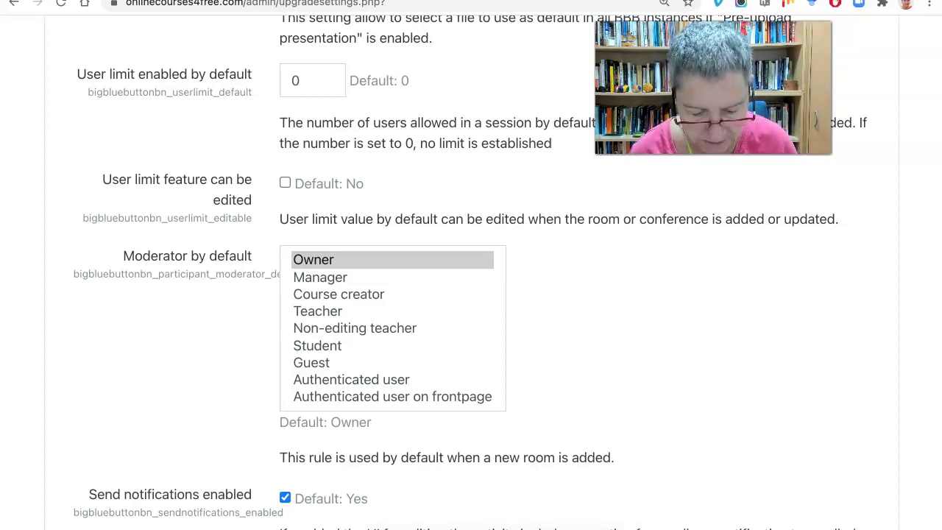
Multi-select Owner through Student in the 'Moderator by default' role list
left_click(317, 311)
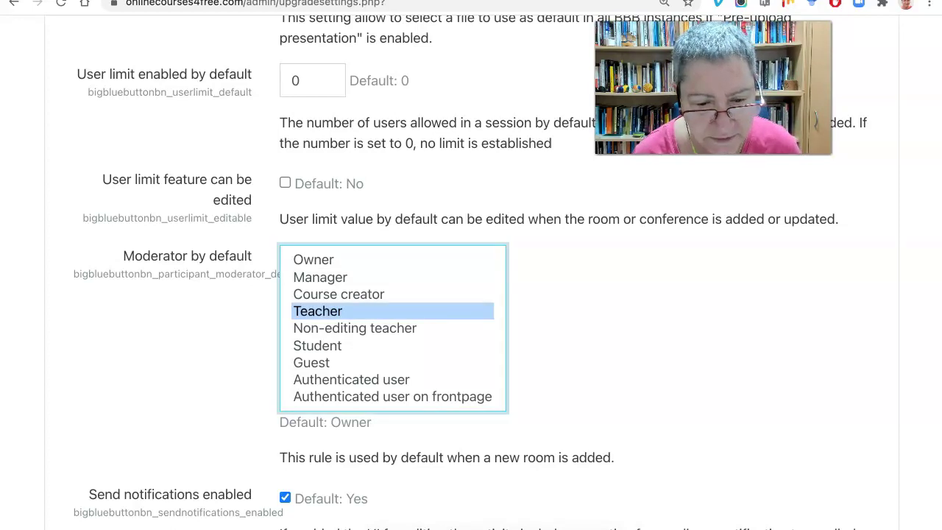
left_click_drag(314, 259, 323, 327)
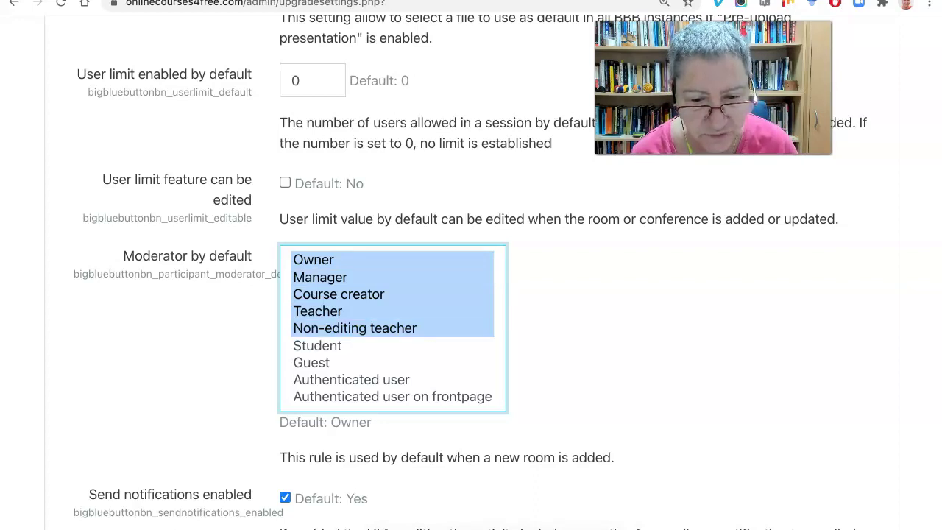
scroll(324, 328, "down", 1)
left_click_drag(323, 327, 324, 307)
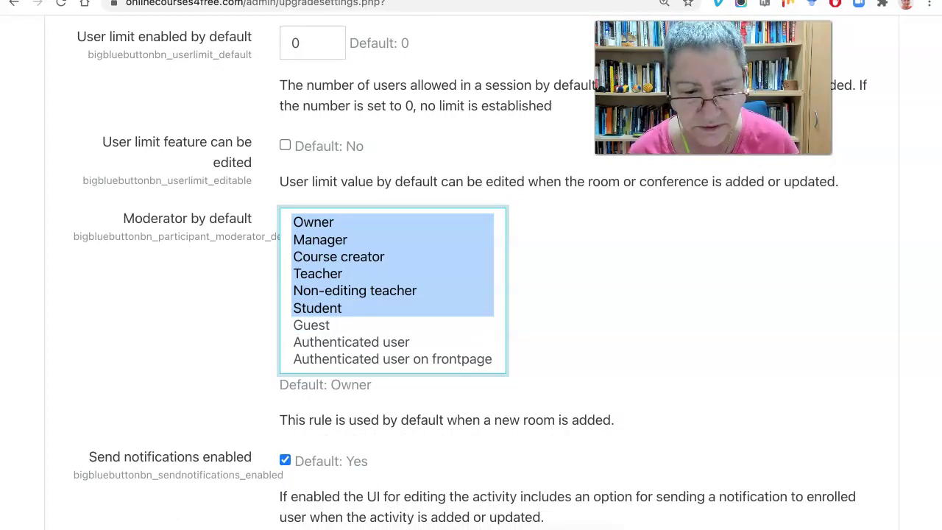
scroll(471, 273, "down", 3)
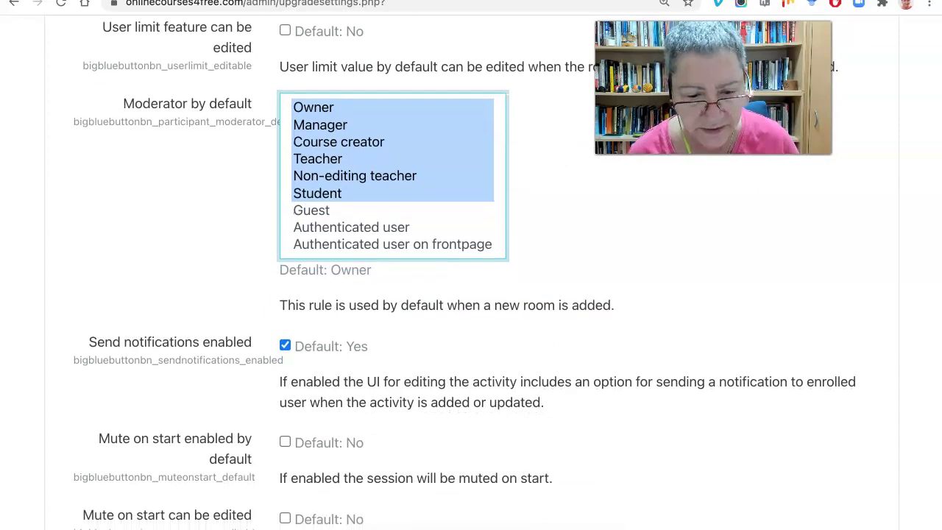
scroll(471, 272, "down", 1)
scroll(471, 272, "down", 2)
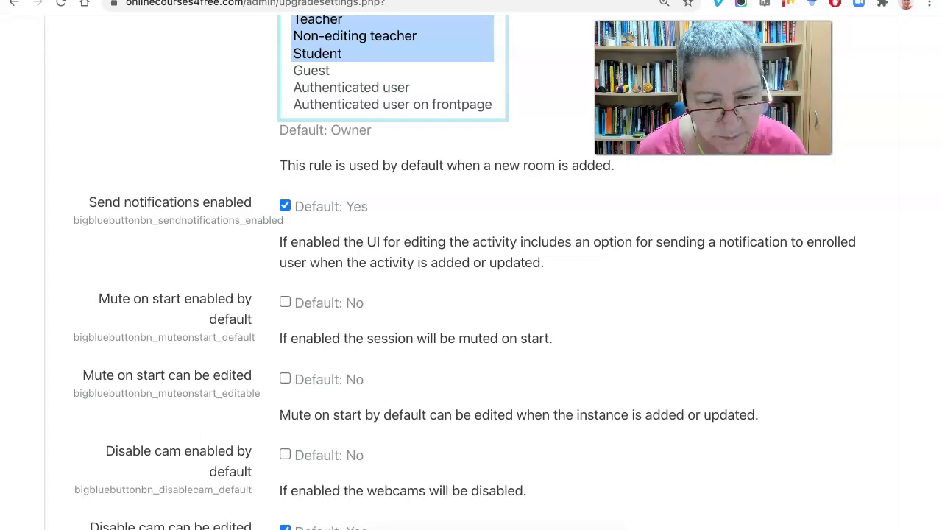
scroll(471, 272, "down", 5)
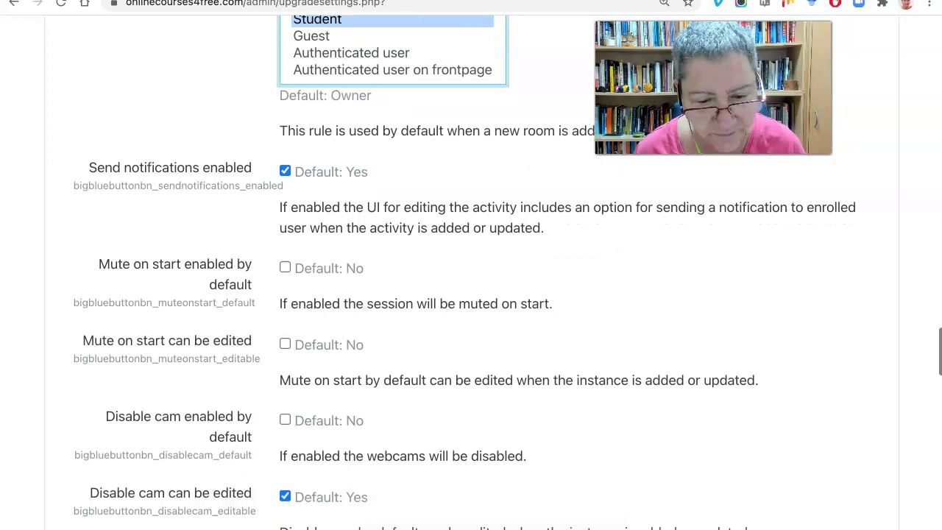
scroll(471, 272, "down", 1)
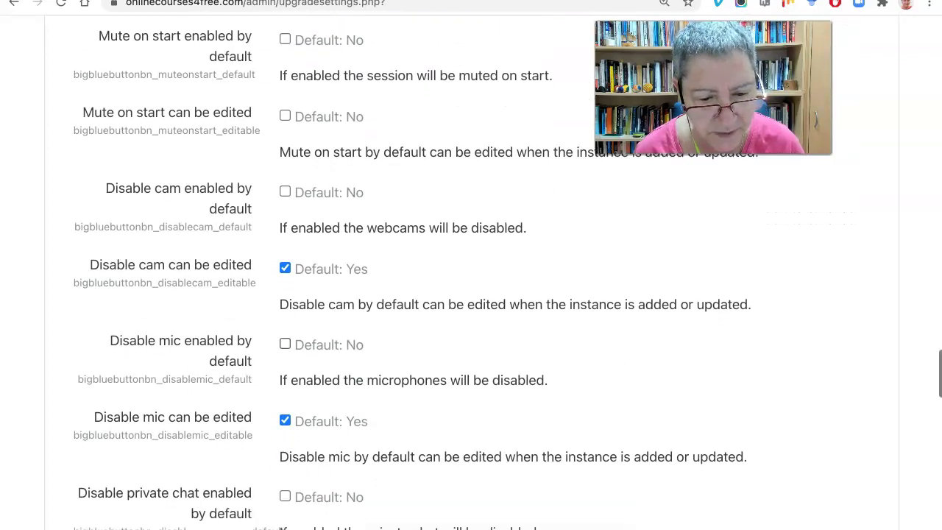
scroll(471, 295, "down", 2)
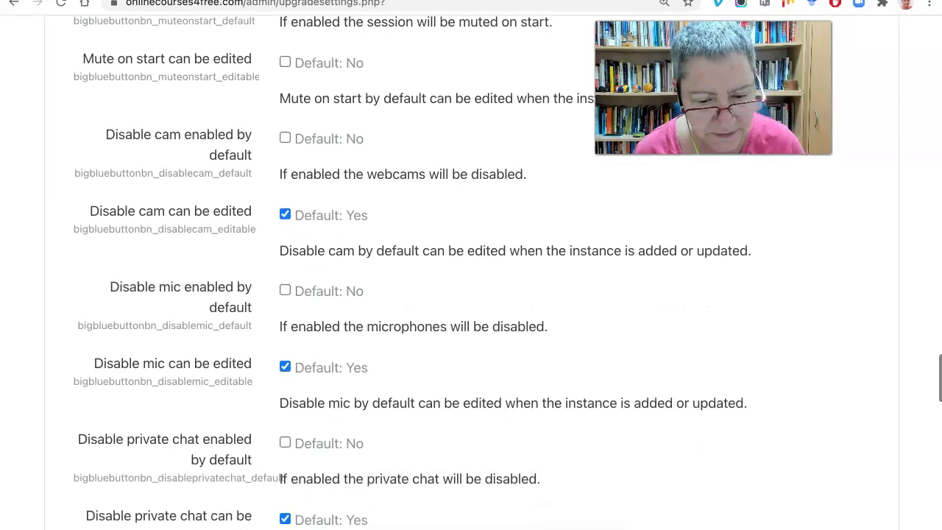
scroll(471, 294, "down", 2)
scroll(471, 295, "down", 1)
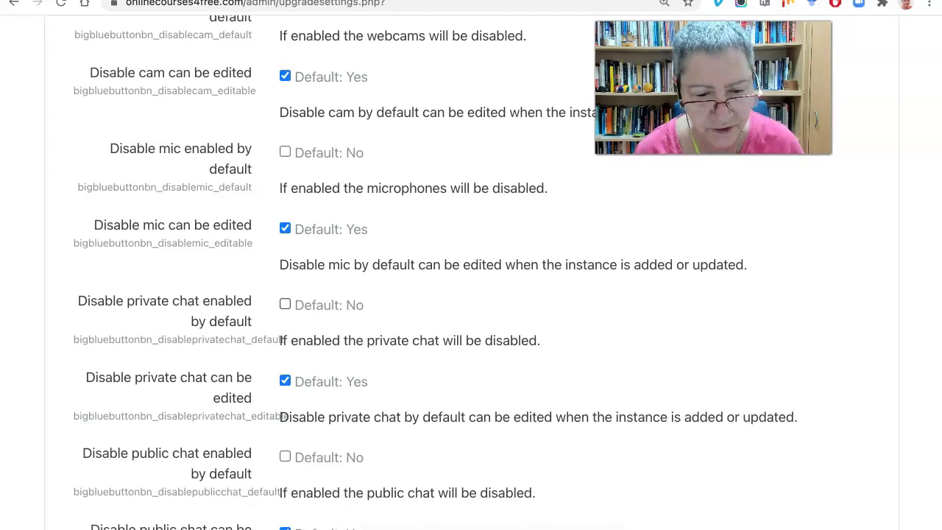
scroll(471, 295, "down", 2)
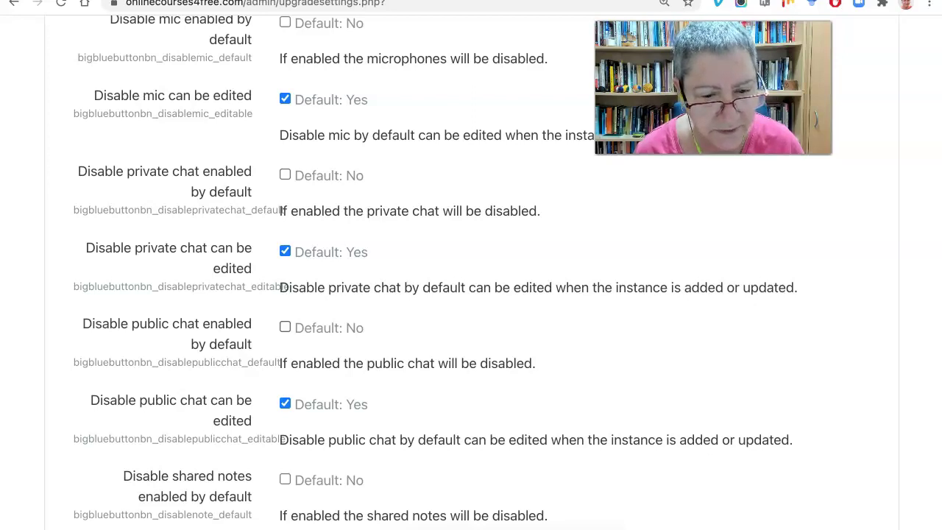
scroll(471, 294, "down", 2)
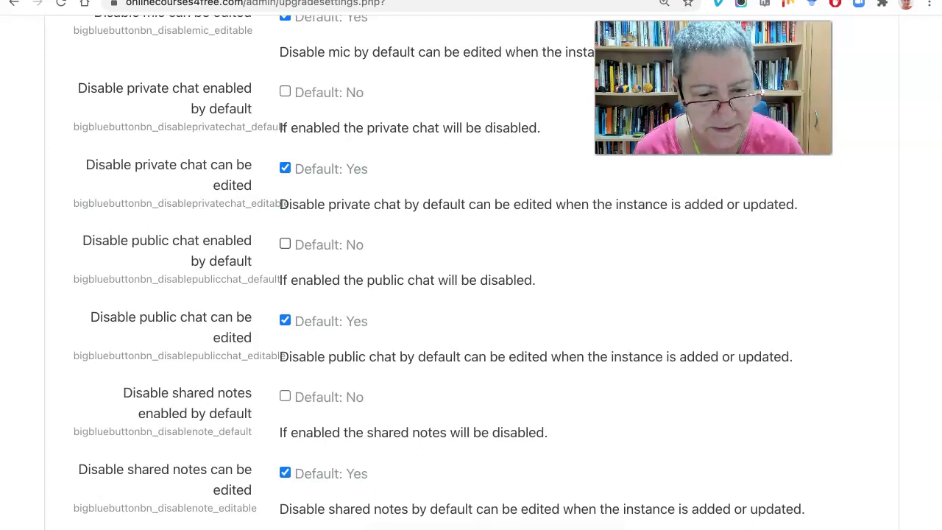
scroll(471, 294, "down", 3)
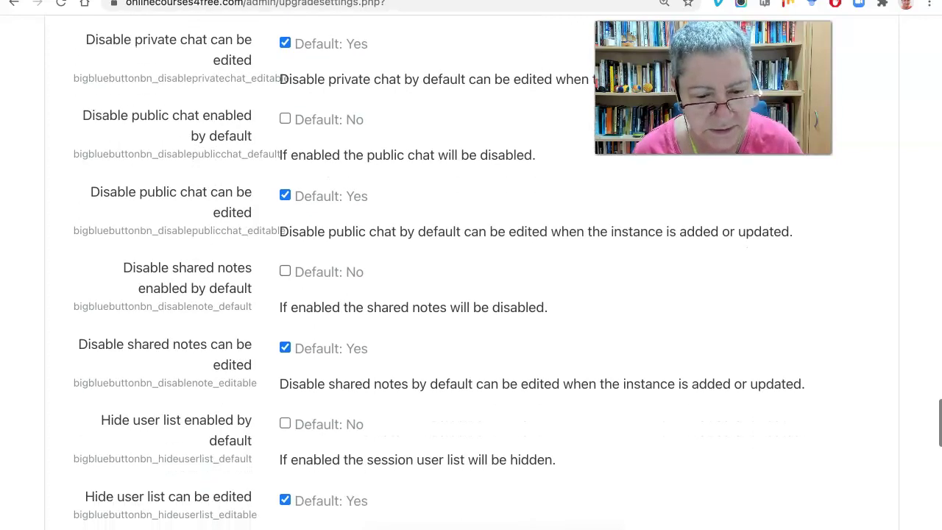
scroll(471, 294, "down", 2)
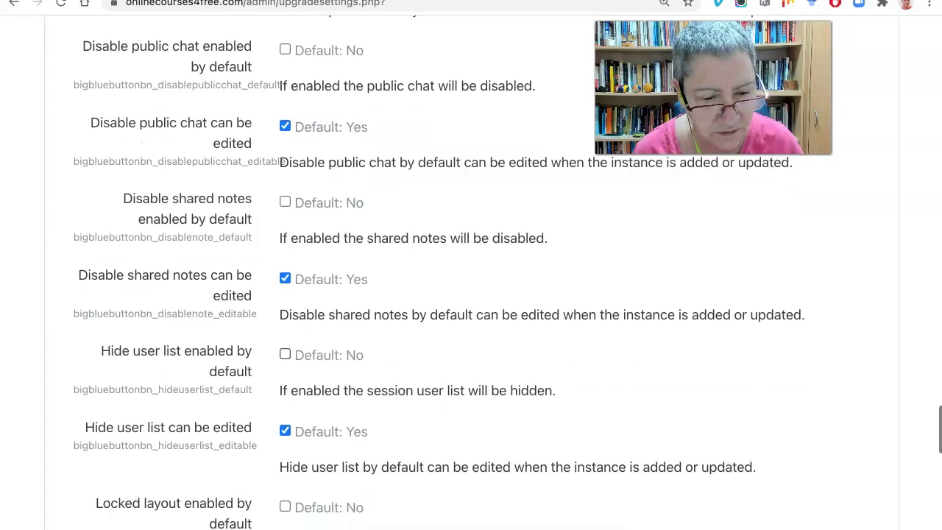
scroll(471, 295, "down", 3)
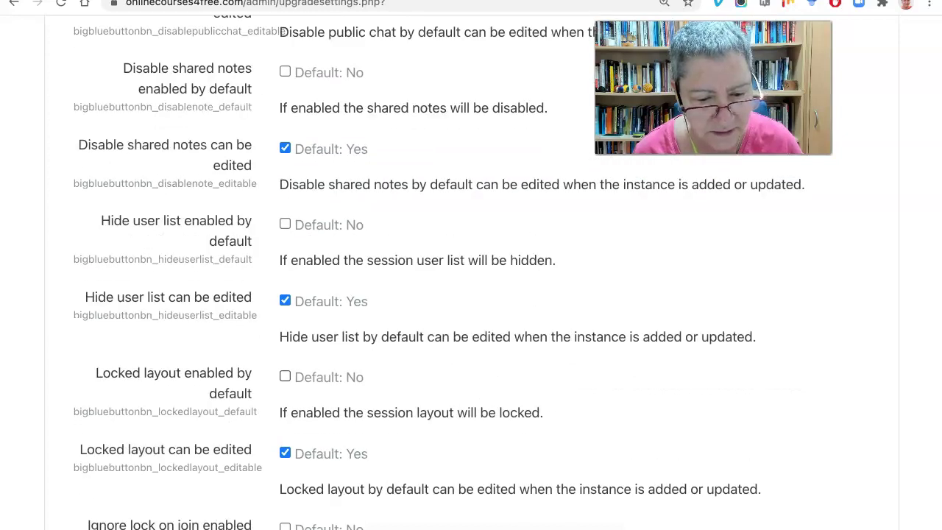
scroll(471, 294, "down", 6)
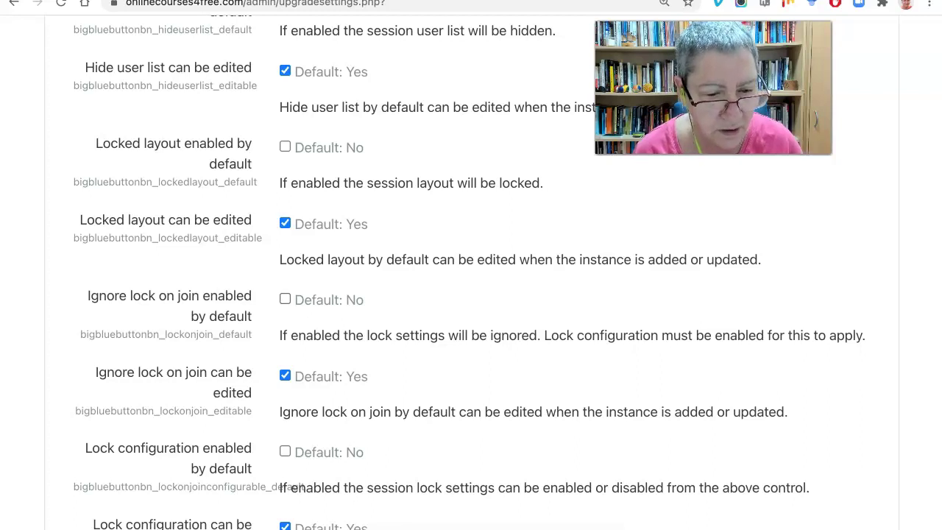
scroll(471, 294, "down", 1)
scroll(471, 294, "down", 3)
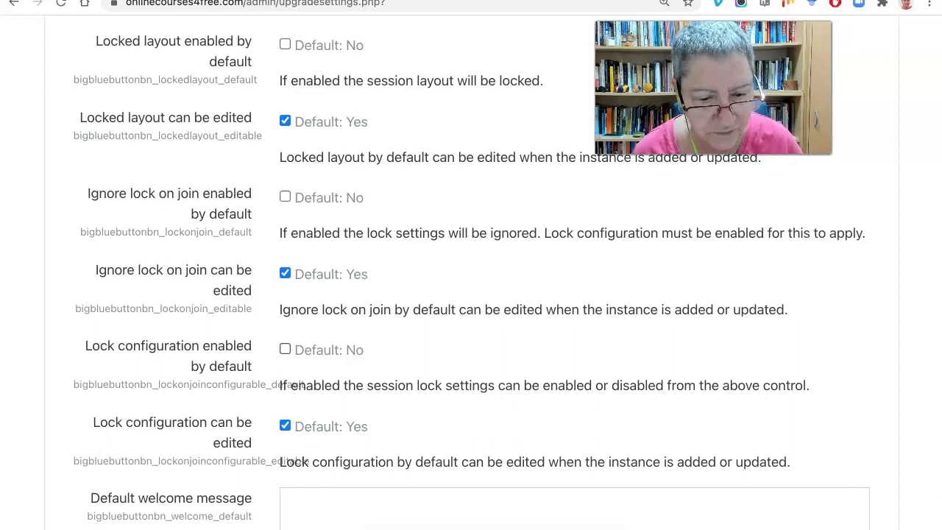
scroll(471, 295, "down", 6)
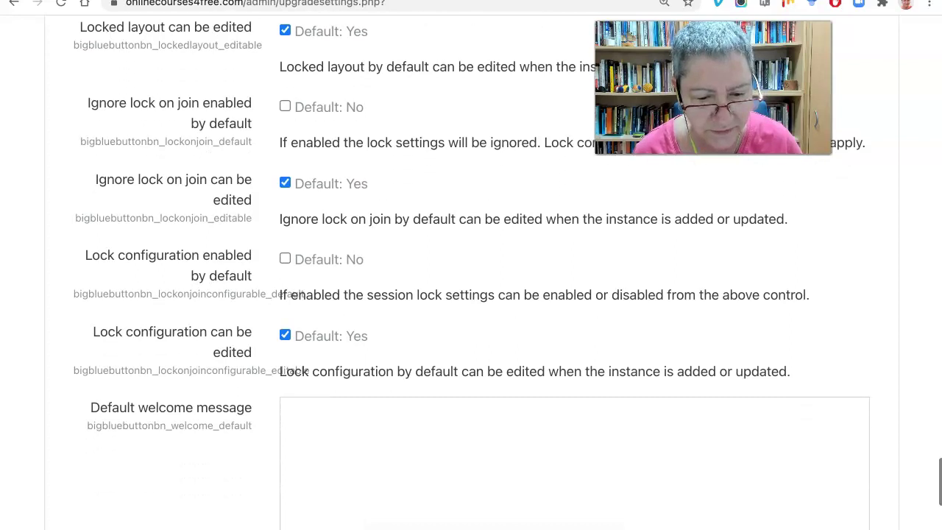
scroll(471, 294, "down", 9)
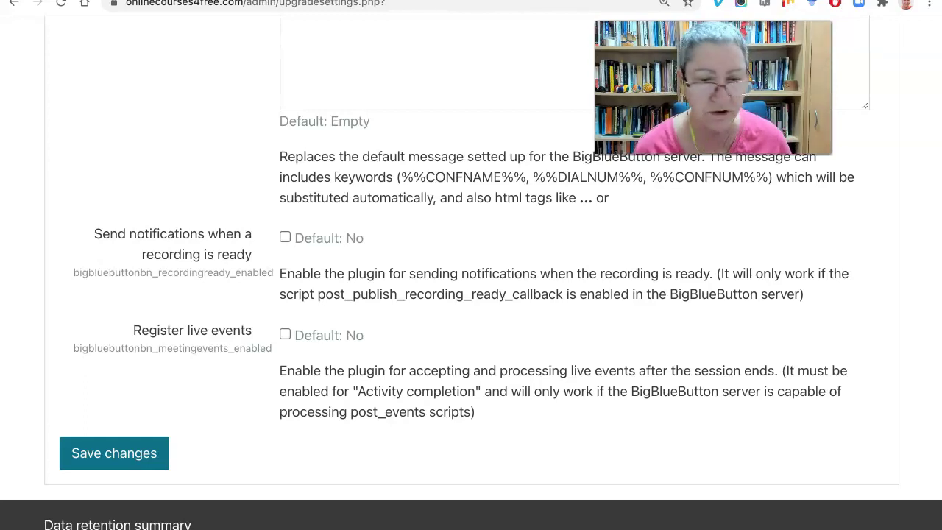
scroll(471, 316, "up", 1)
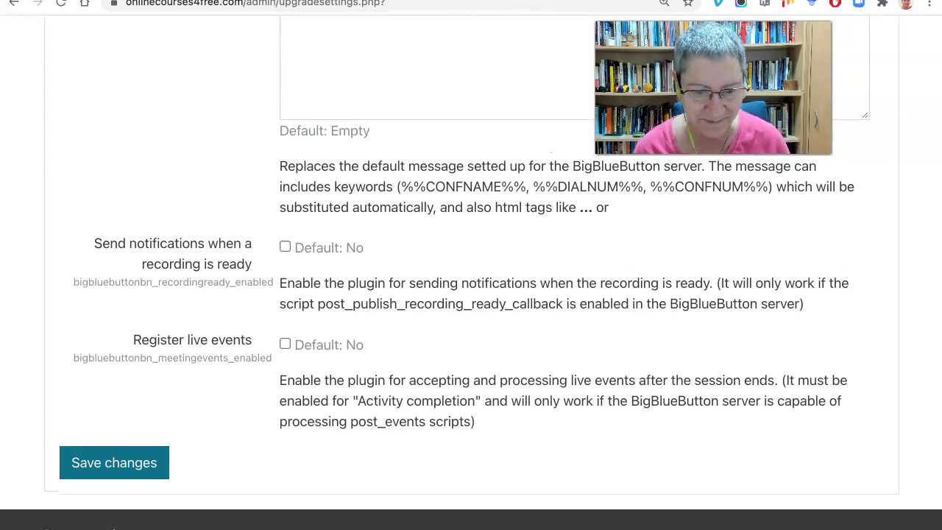
Save the BigBlueButton plugin settings, then go to the Testing course and look over its General section
left_click(114, 462)
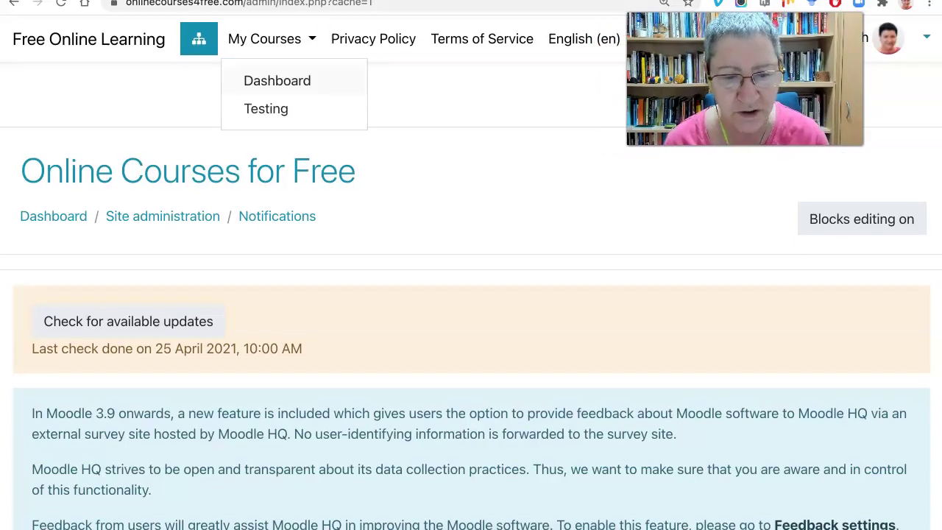
left_click(266, 108)
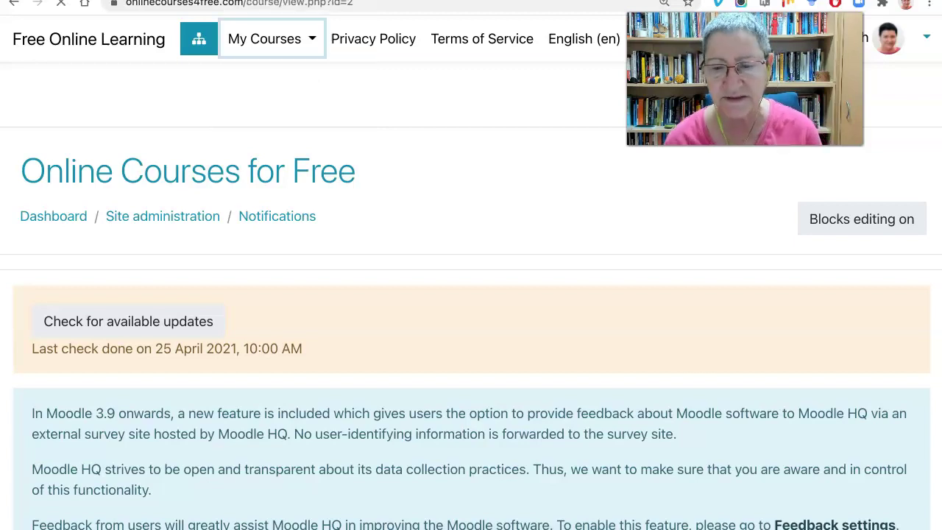
scroll(471, 294, "down", 2)
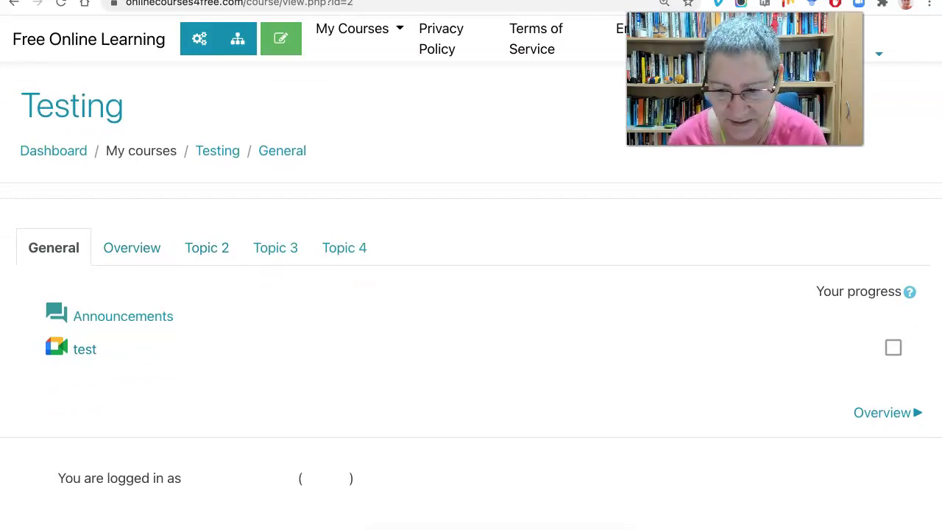
scroll(471, 305, "down", 1)
scroll(471, 305, "up", 2)
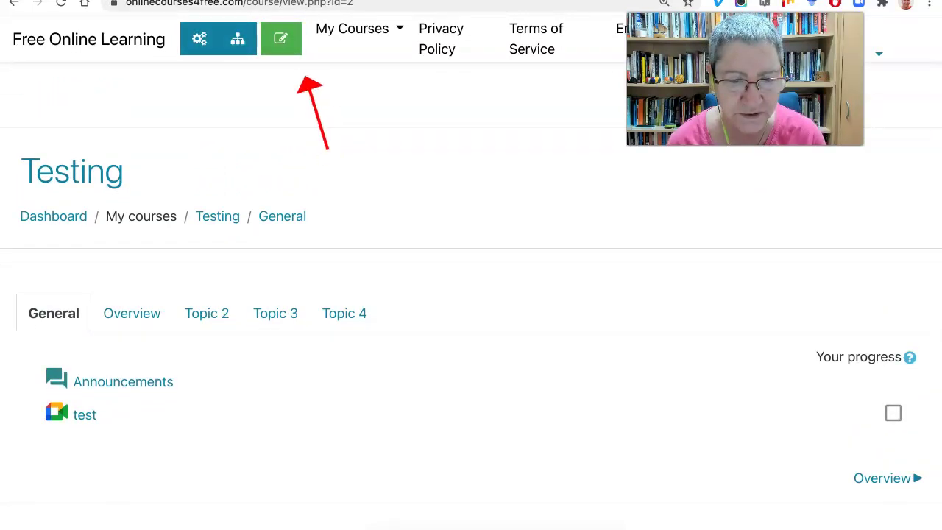
Toggle course editing on, off and back on, leaving the Testing course in edit mode
left_click(281, 39)
scroll(471, 302, "down", 3)
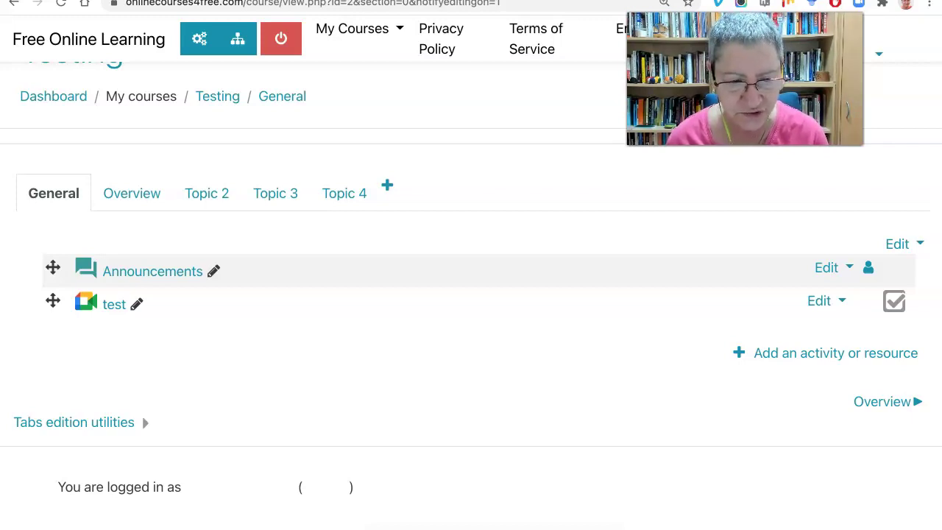
left_click(280, 39)
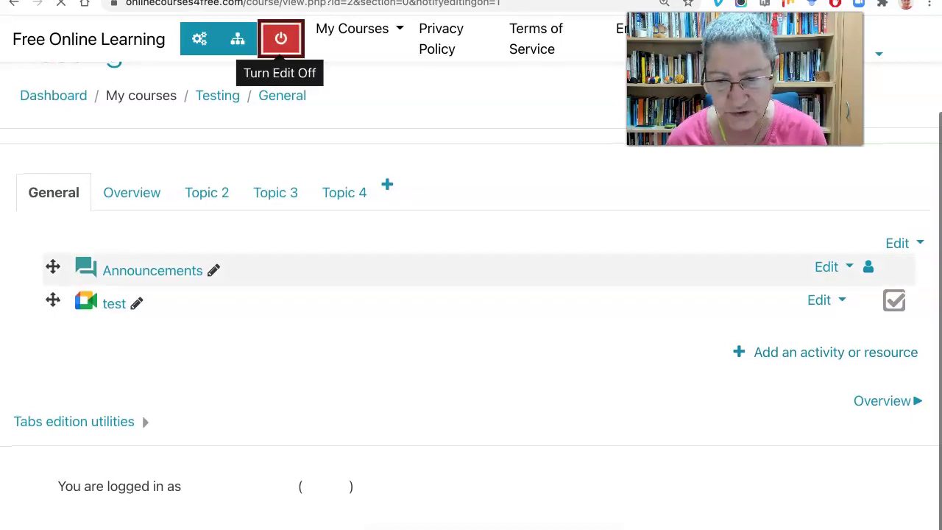
left_click(280, 38)
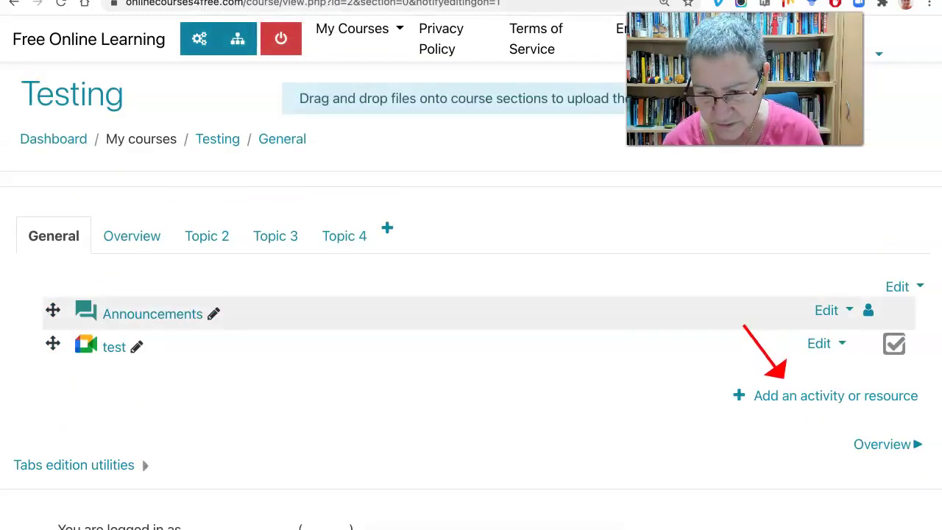
Open the activity and resource chooser from the Testing course's General section
left_click(836, 395)
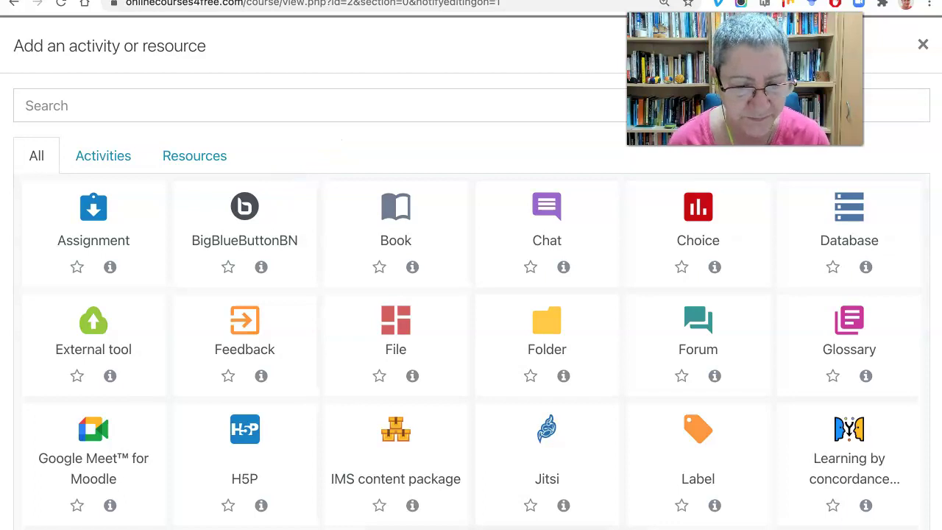
Filter the chooser to Activities and pick BigBlueButtonBN to open its new-activity form
left_click(103, 155)
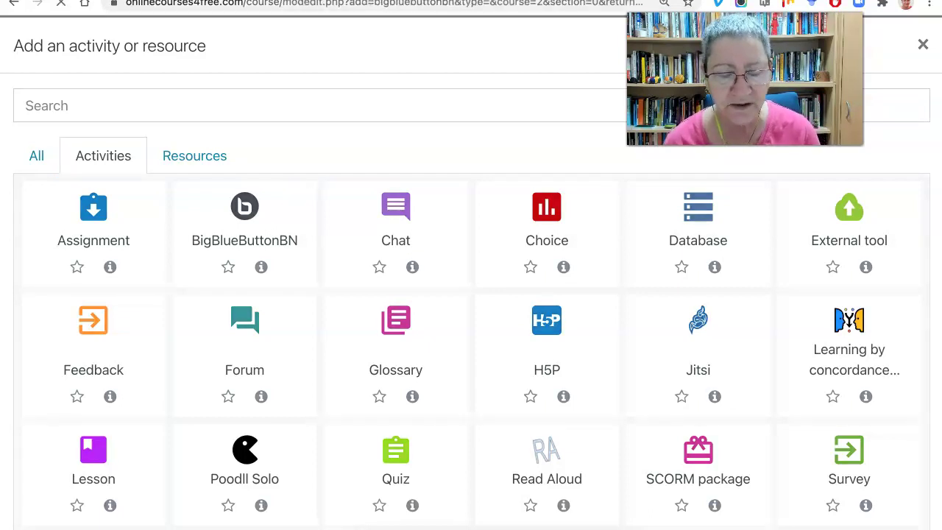
scroll(471, 317, "down", 3)
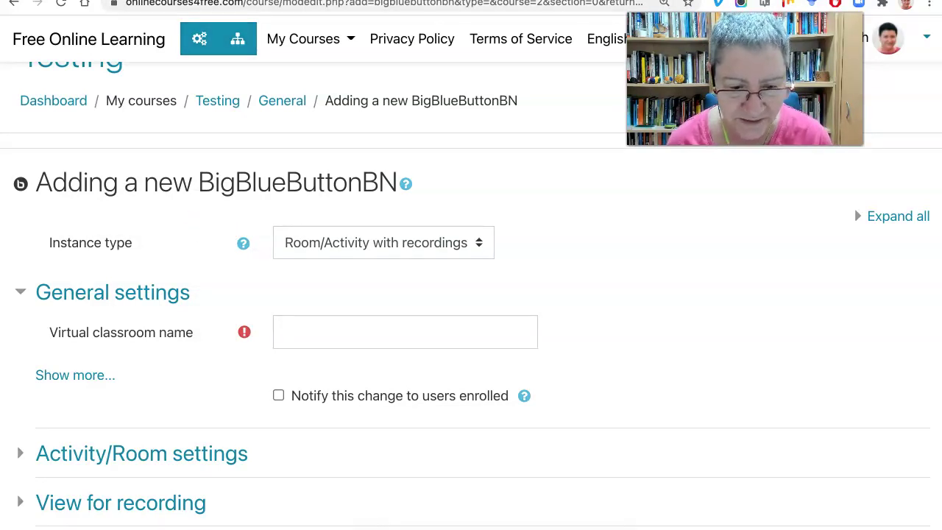
Check the Instance type help and options, keeping it as Room/Activity with recordings
left_click(243, 243)
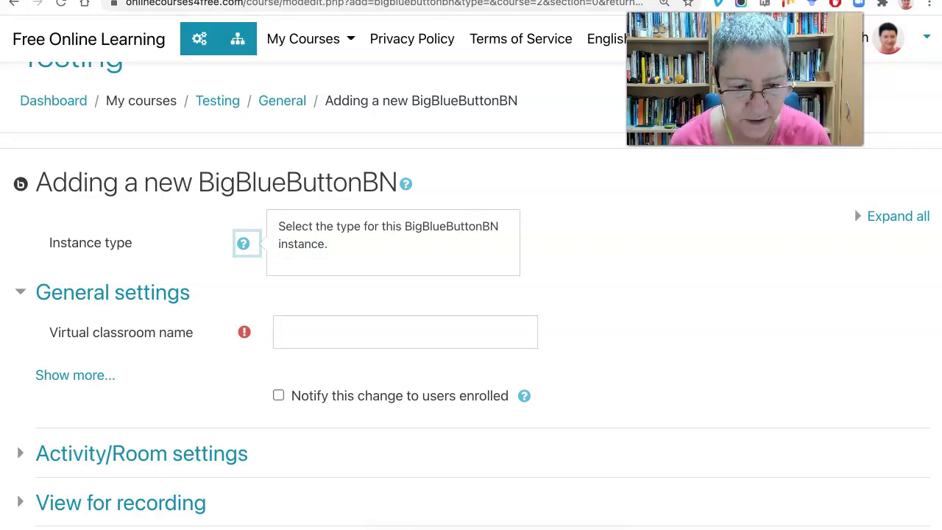
key("Escape")
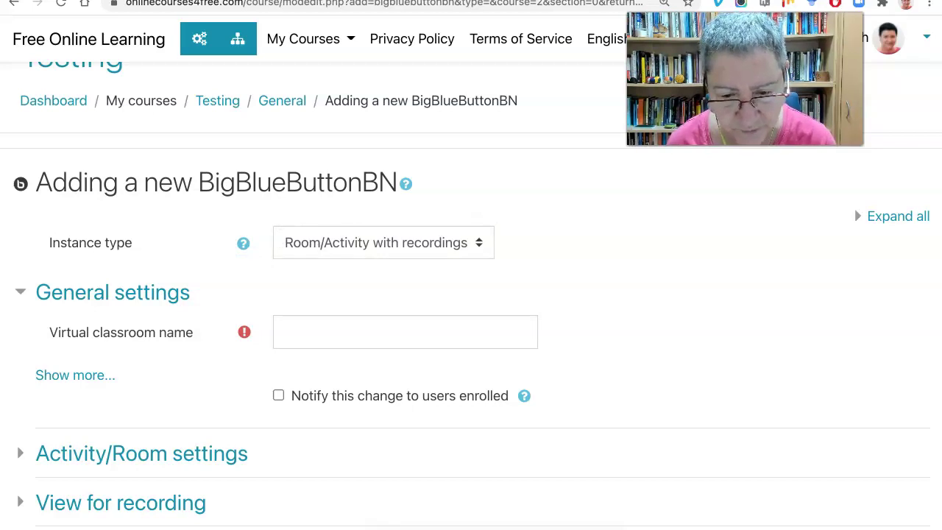
key("space")
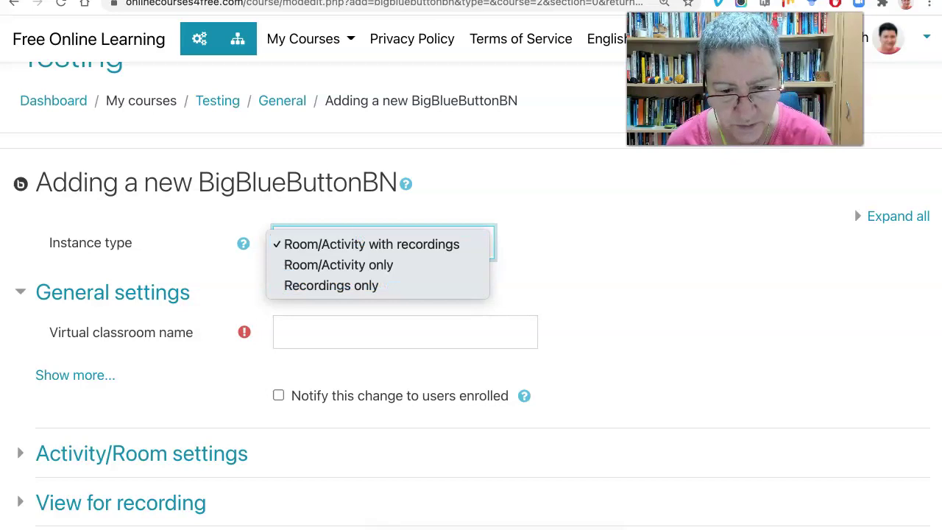
key("Escape")
Name the virtual classroom 'Test' and expand 'Show more...' to reveal the Description editor
left_click(405, 332)
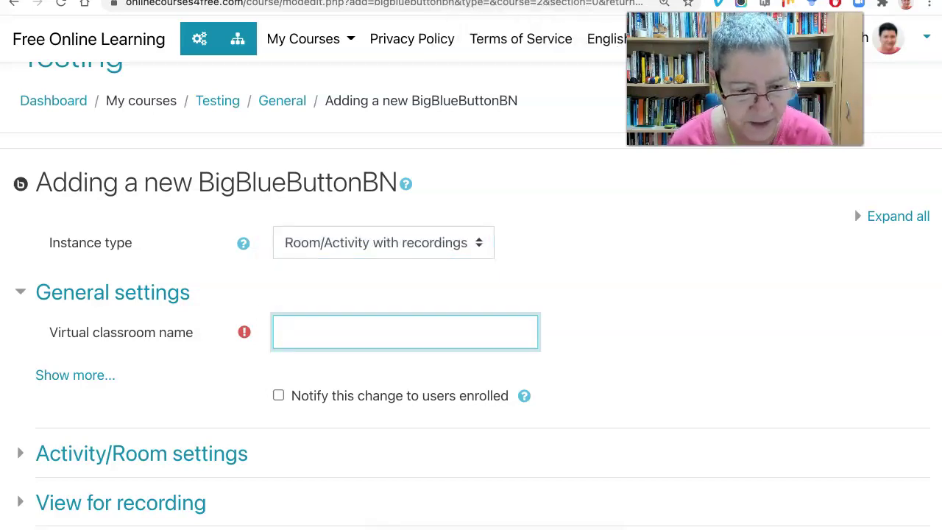
scroll(471, 293, "down", 1)
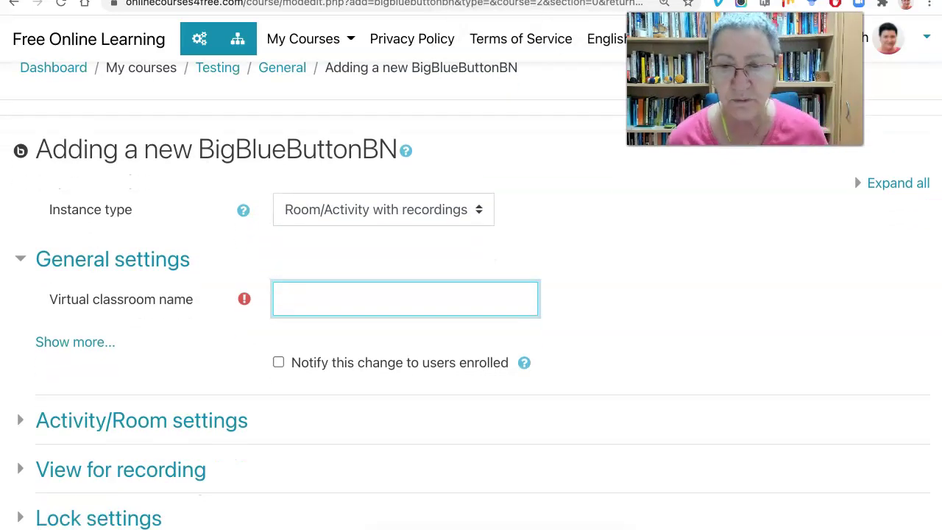
type("Test")
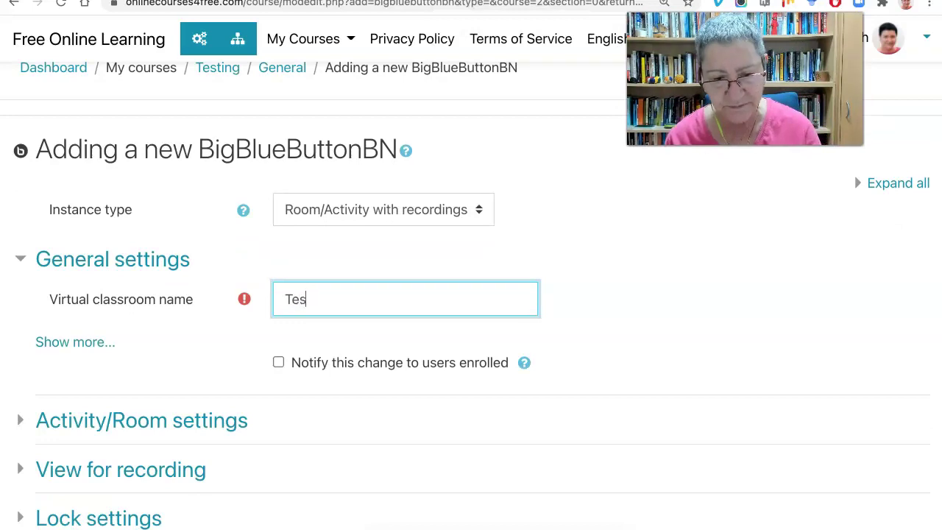
scroll(471, 294, "down", 2)
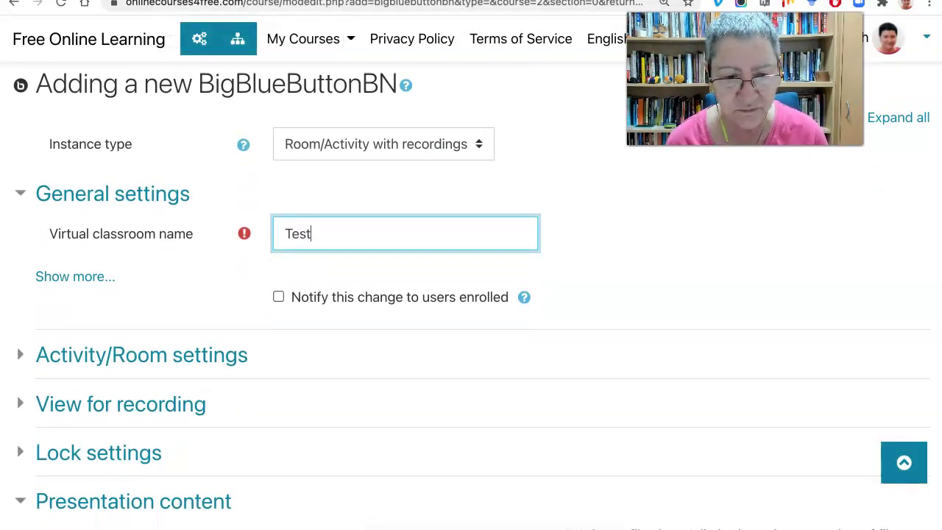
key("Tab")
key("Return")
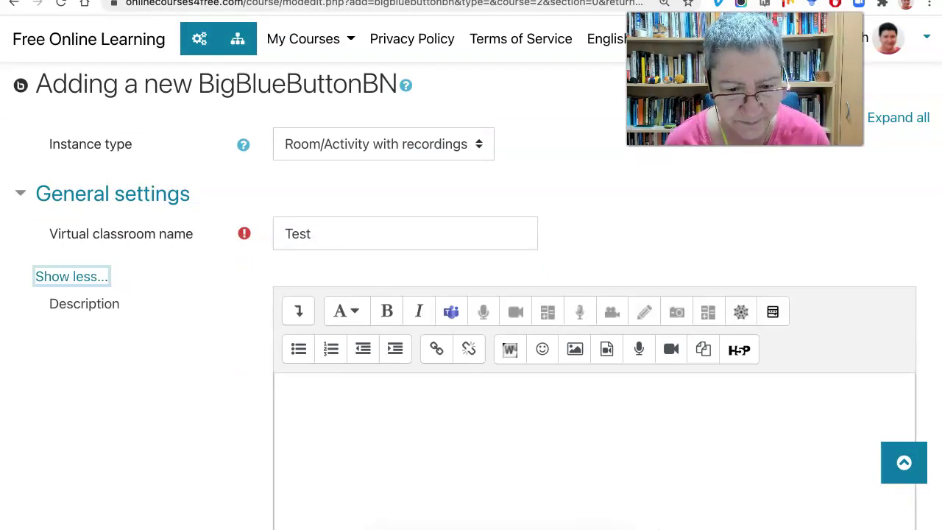
scroll(471, 295, "down", 4)
Enter 'This is a test.' as the room's description
left_click(280, 265)
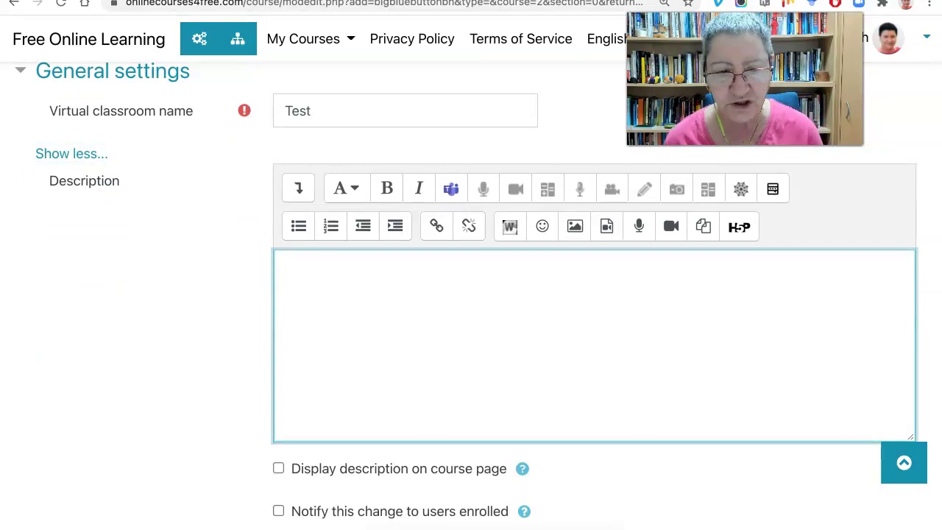
type("T")
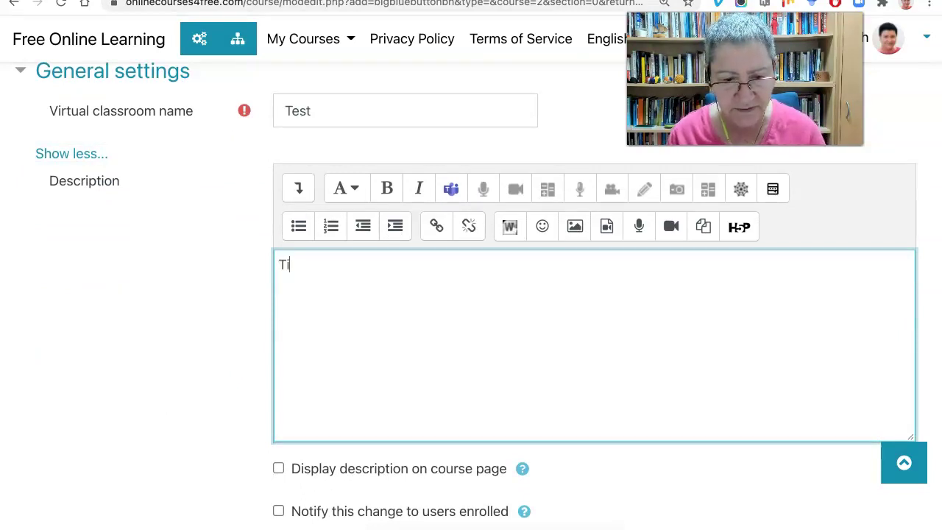
type("his ")
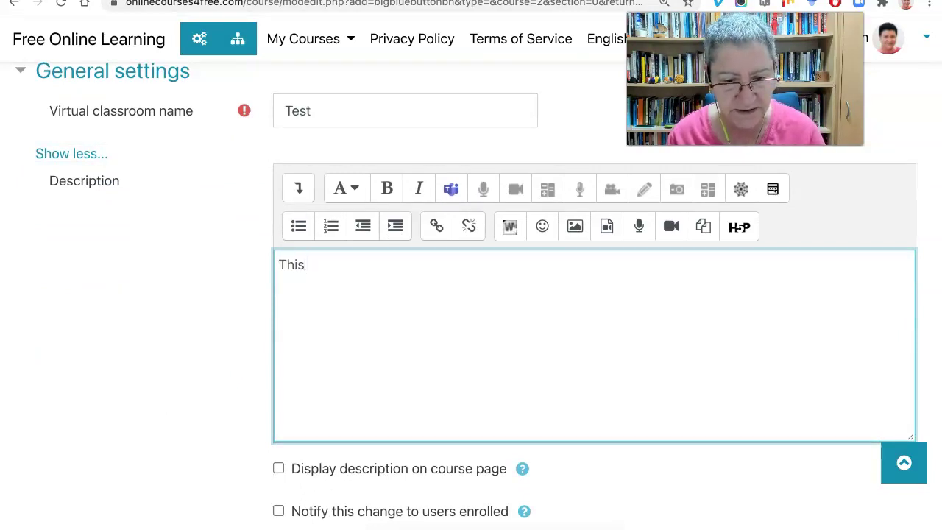
type("is a test.")
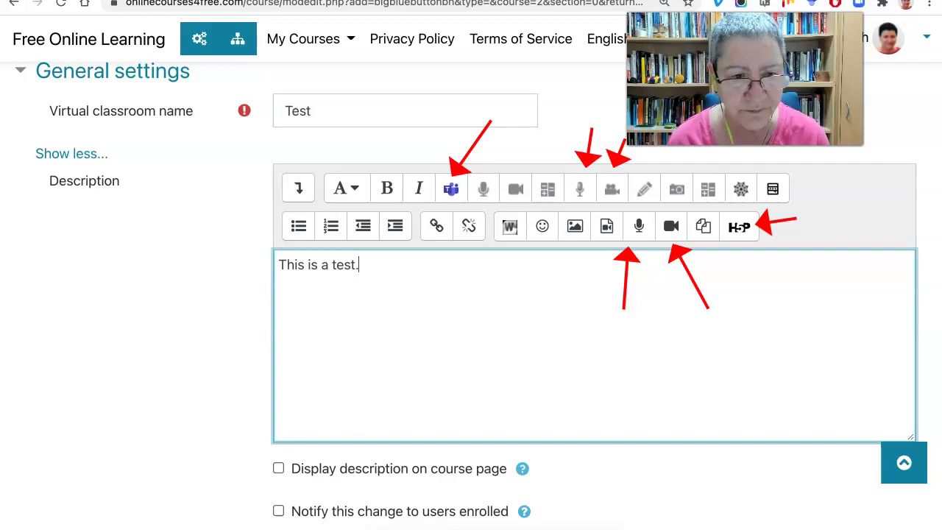
scroll(471, 294, "down", 4)
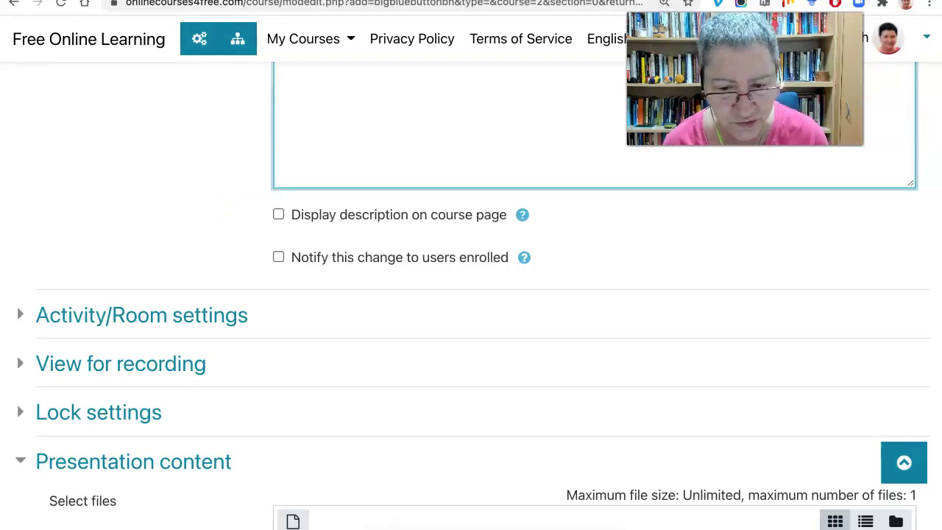
Tick 'Display description on course page' and 'Notify this change' to enrolled users
left_click(278, 214)
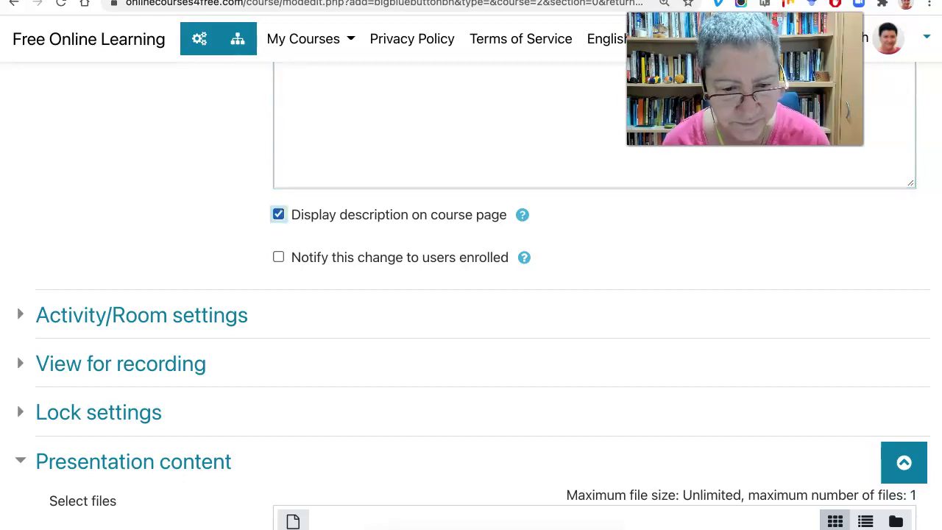
scroll(471, 295, "down", 2)
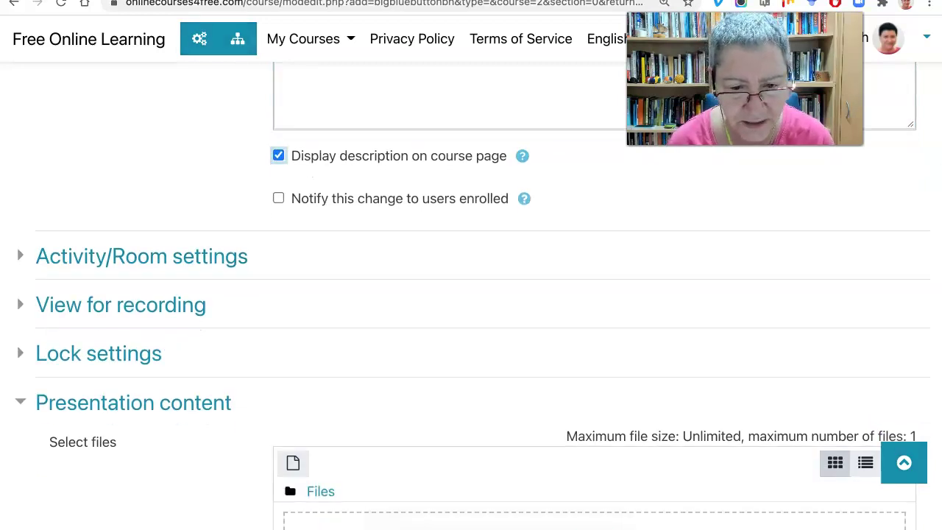
left_click(523, 199)
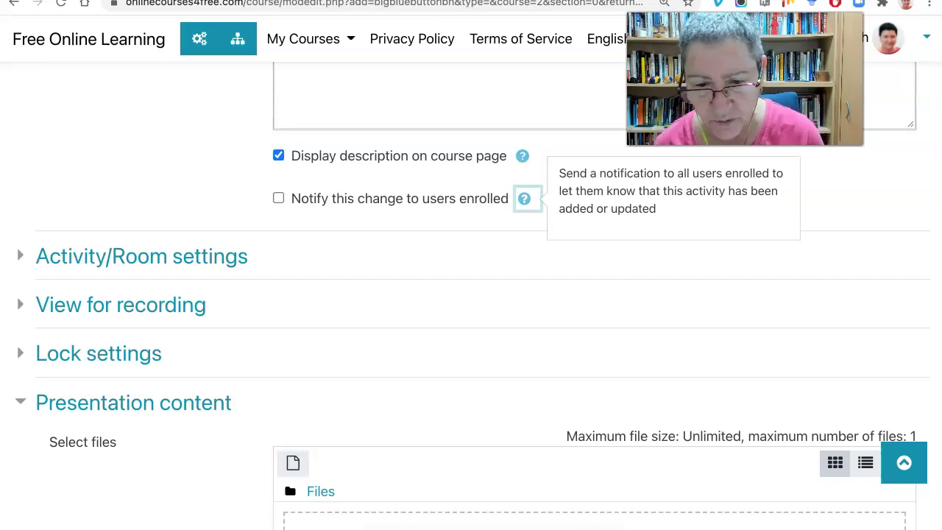
left_click(278, 198)
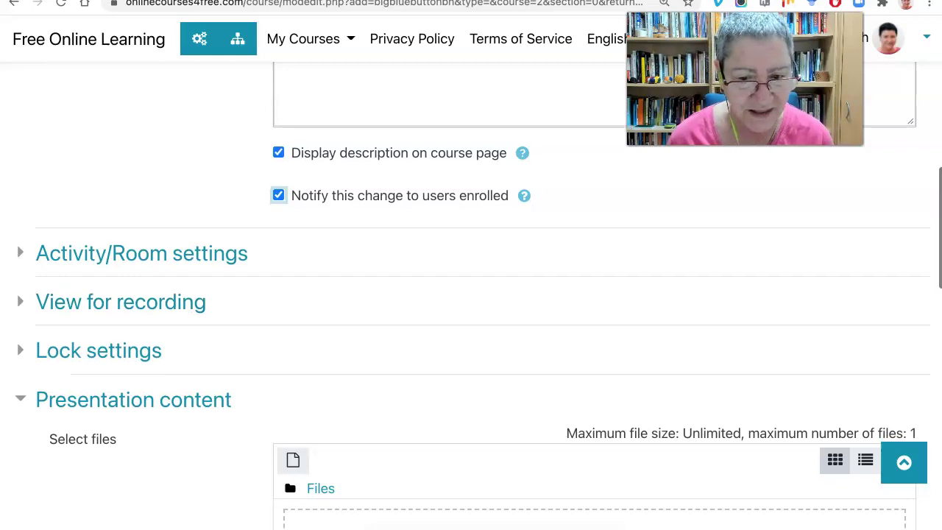
left_click(141, 255)
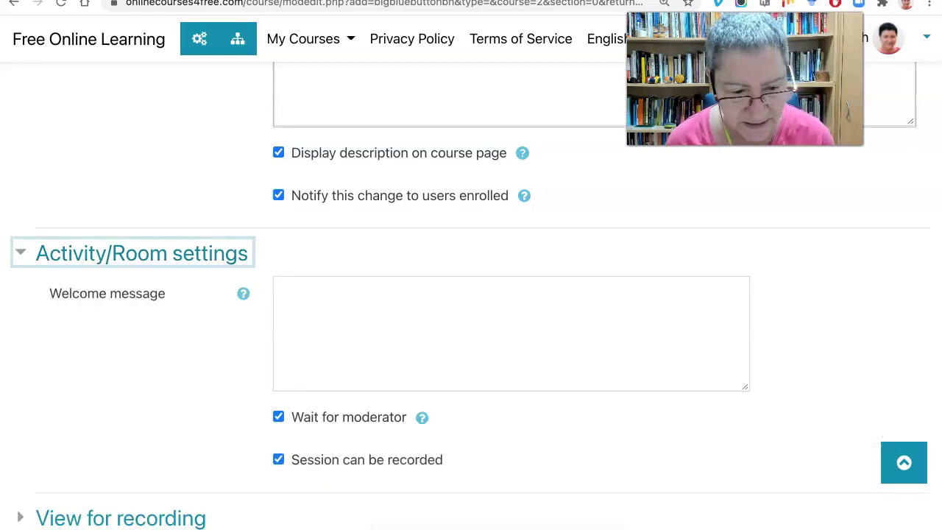
Set the room's welcome message to 'Welcome to BBB.'
scroll(471, 316, "down", 2)
left_click(507, 250)
type("Welco")
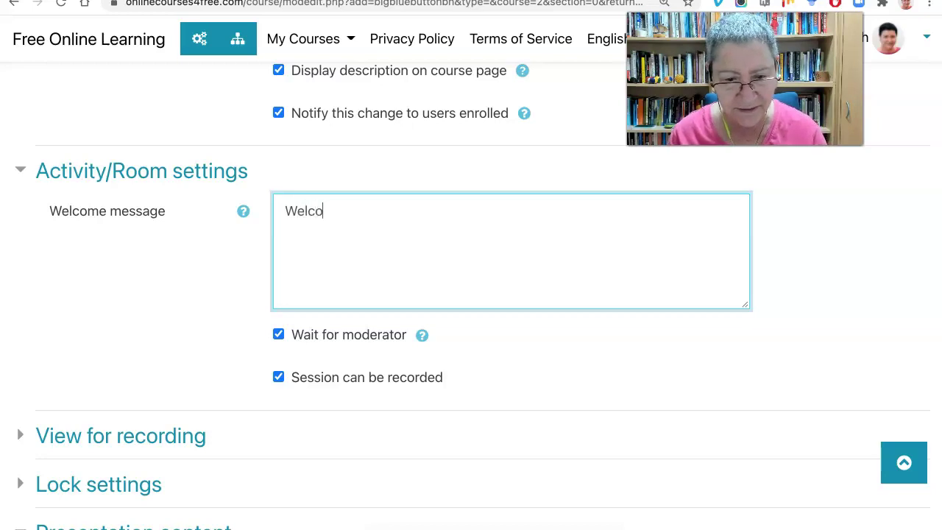
type("me to BBB.")
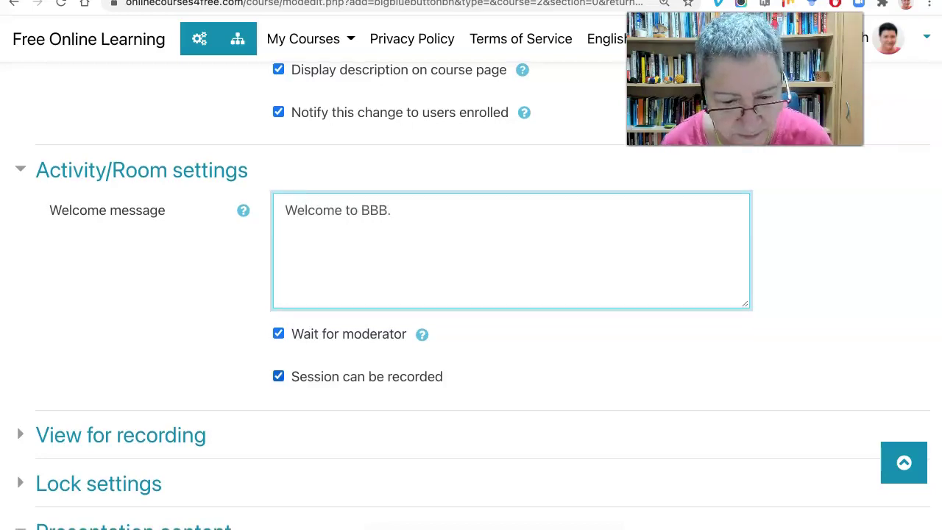
scroll(471, 294, "down", 2)
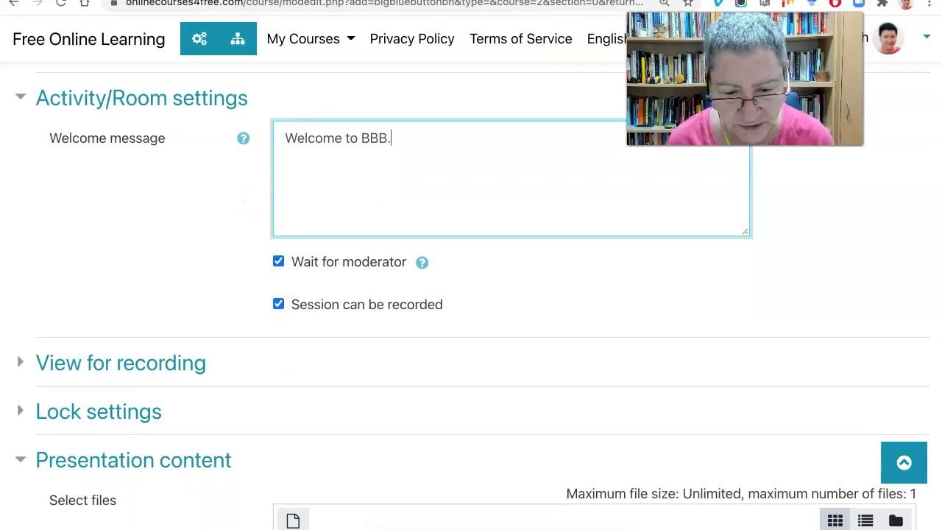
scroll(471, 294, "down", 2)
Expand the View for recording and Lock settings sections and review their options
left_click(121, 306)
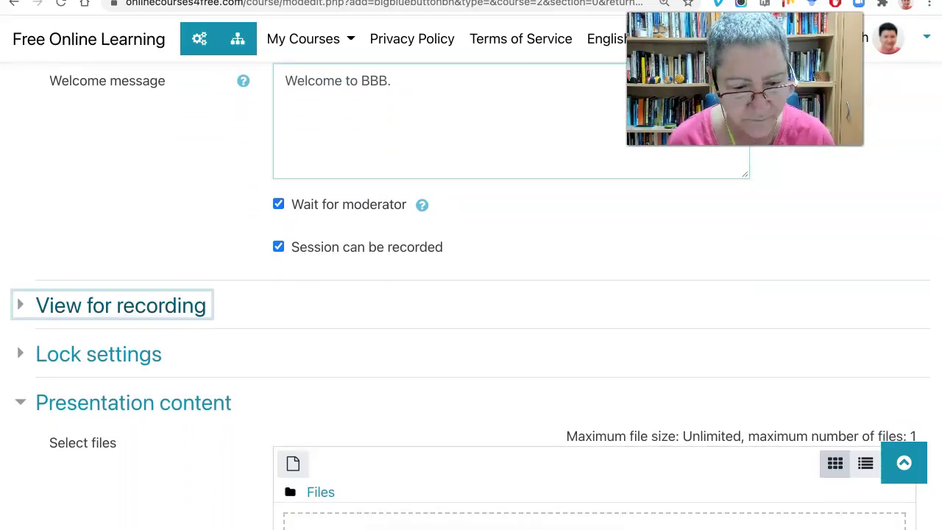
scroll(471, 295, "down", 2)
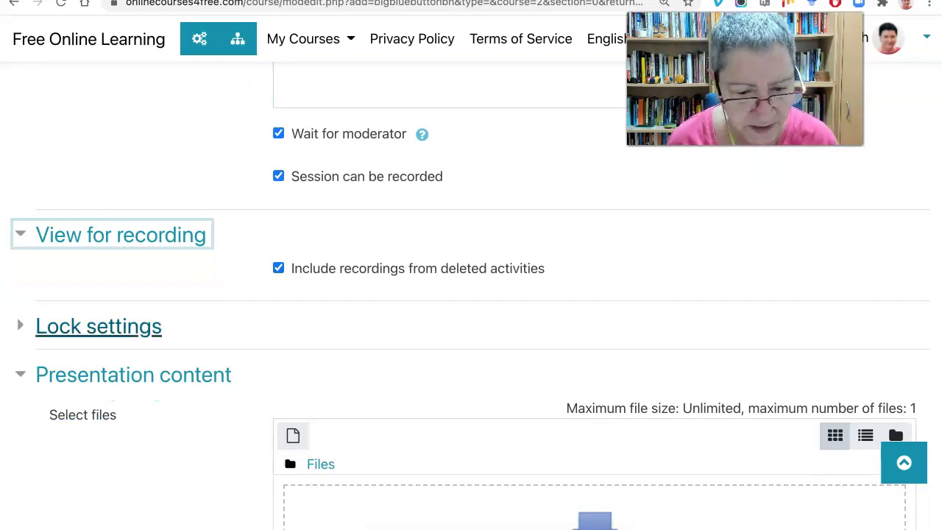
left_click(99, 326)
scroll(99, 326, "down", 3)
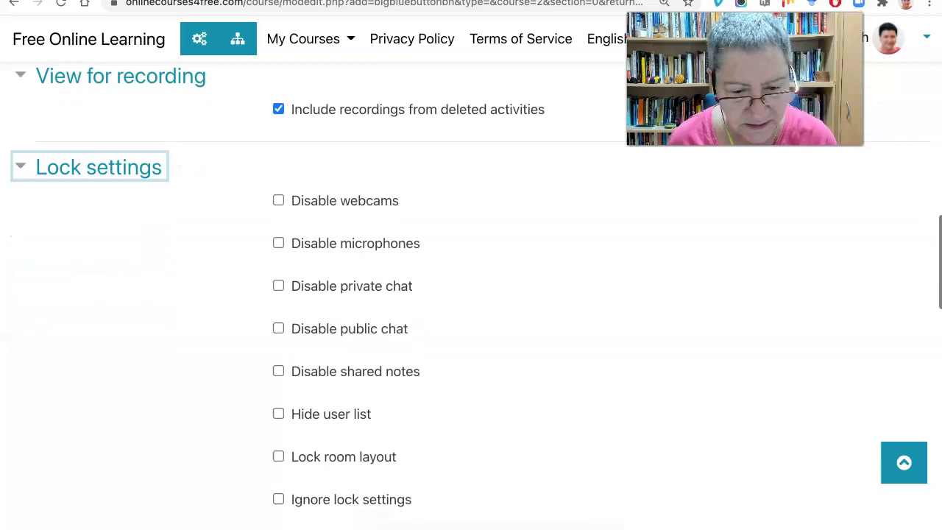
scroll(471, 295, "down", 4)
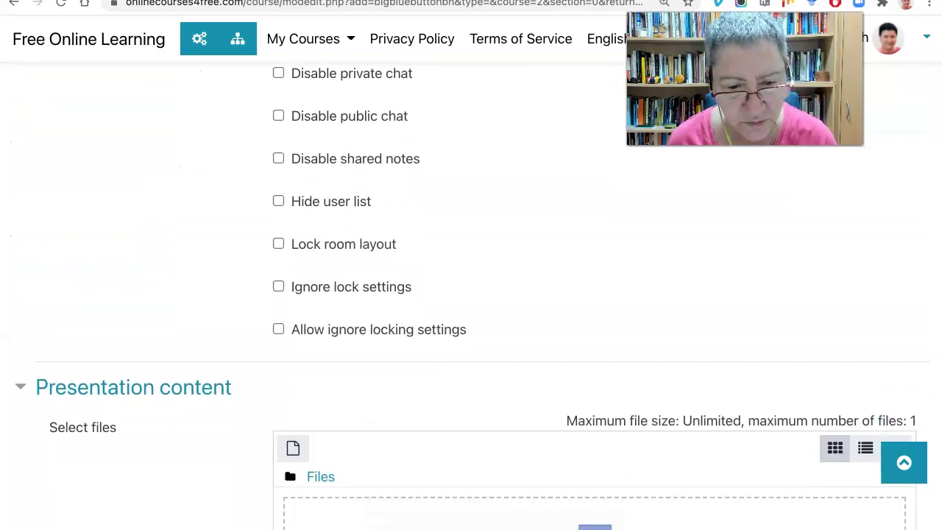
scroll(471, 294, "down", 3)
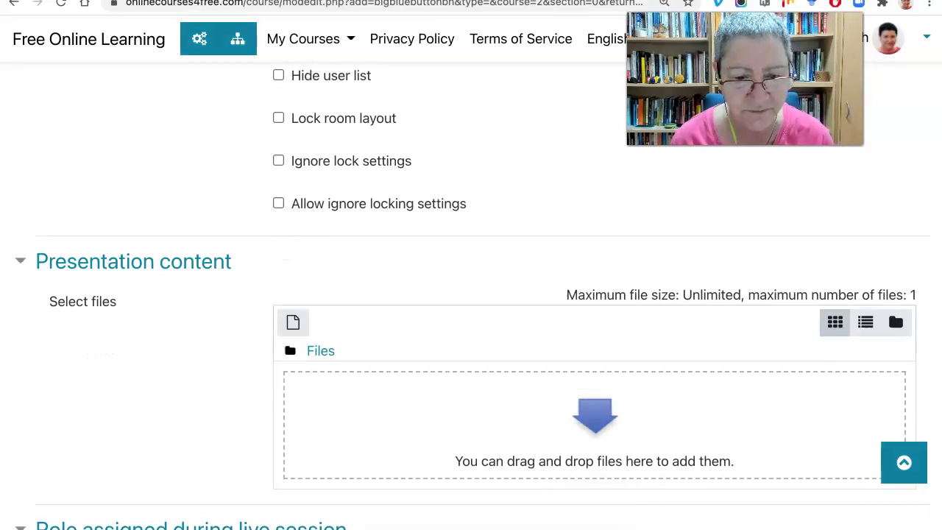
Drop the TESOL PowerPoint file into Presentation content to upload it for the room
scroll(470, 294, "down", 2)
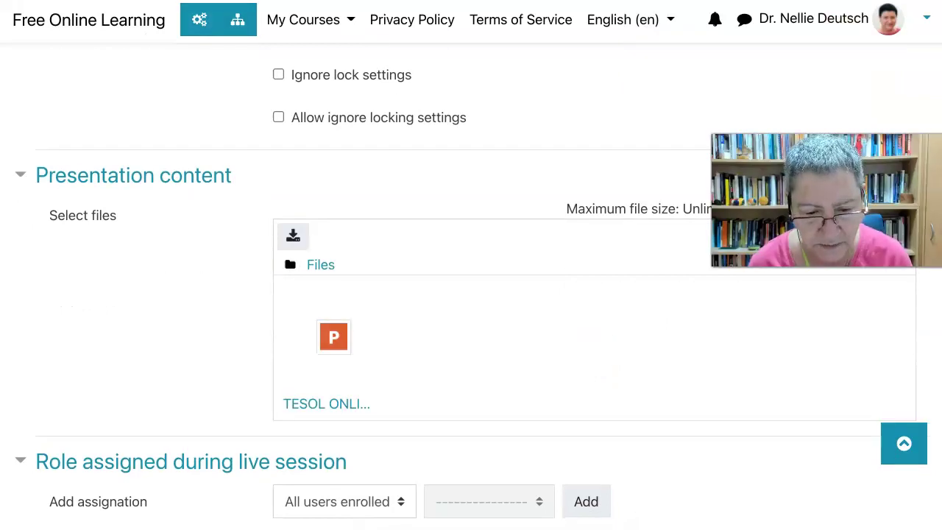
left_click_drag(563, 208, 335, 265)
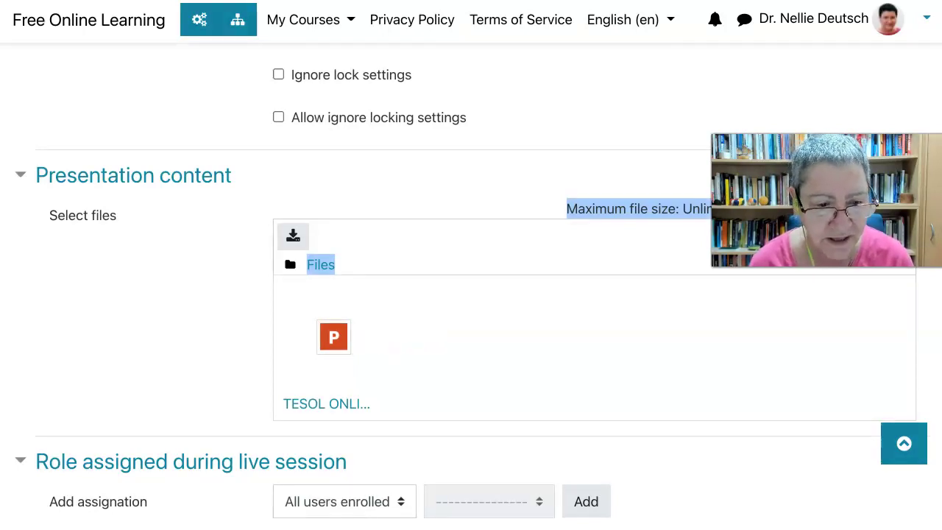
scroll(471, 294, "down", 3)
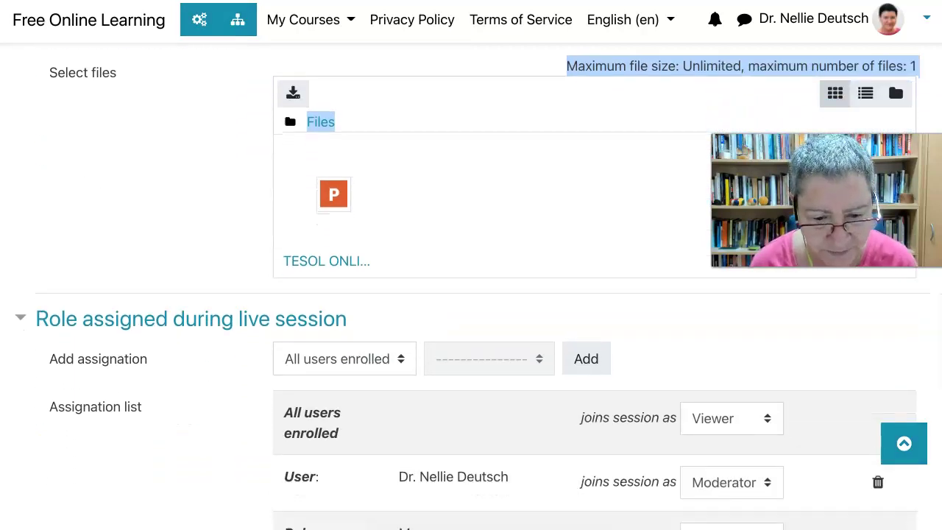
scroll(471, 294, "down", 2)
scroll(471, 295, "down", 1)
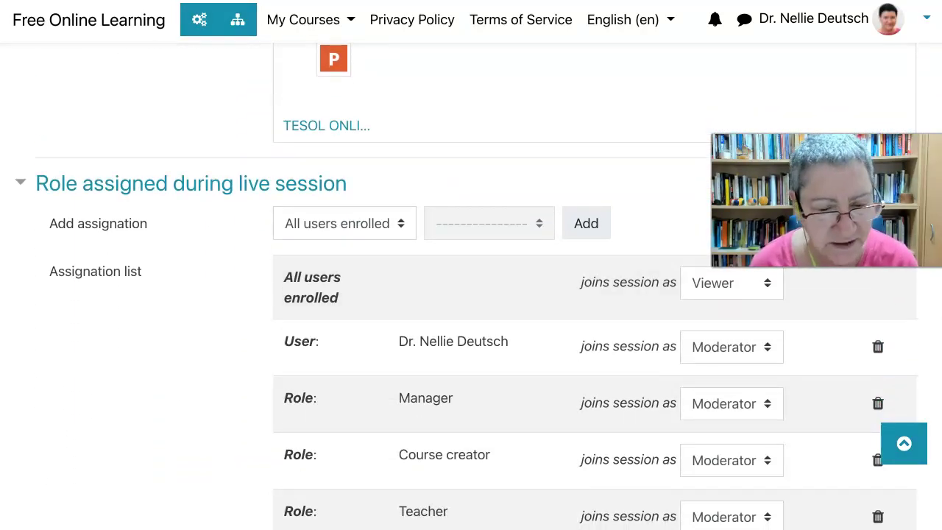
left_click(343, 223)
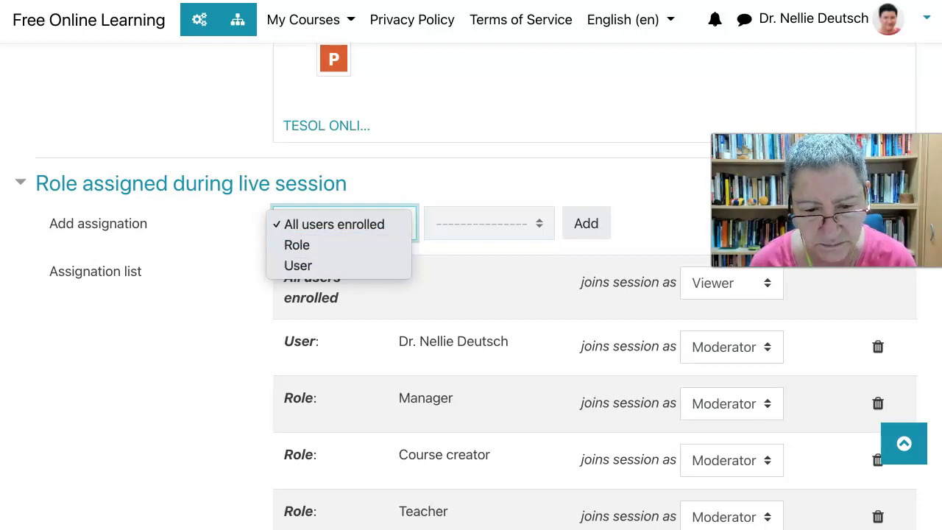
key("Return")
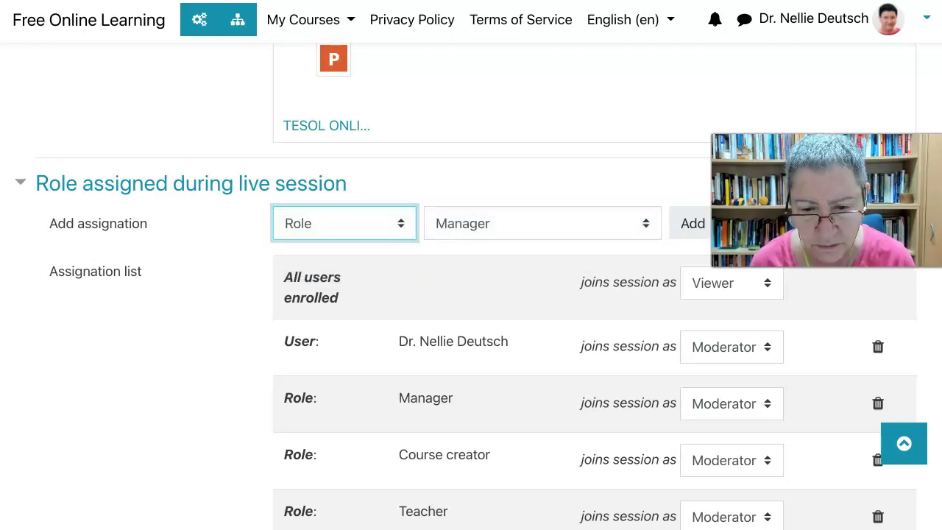
key("Tab")
key("space")
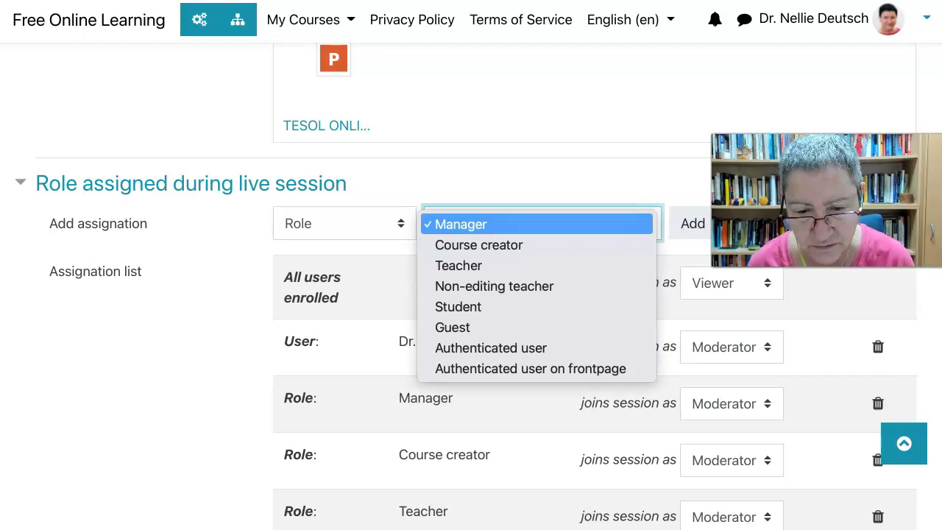
key("Return")
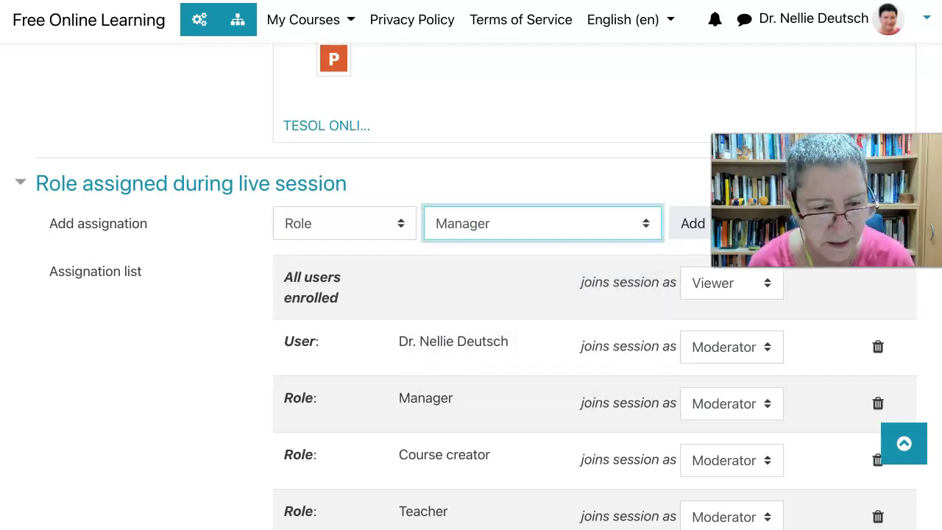
key("shift+Tab")
key("space")
key("Down")
key("Up")
key("Return")
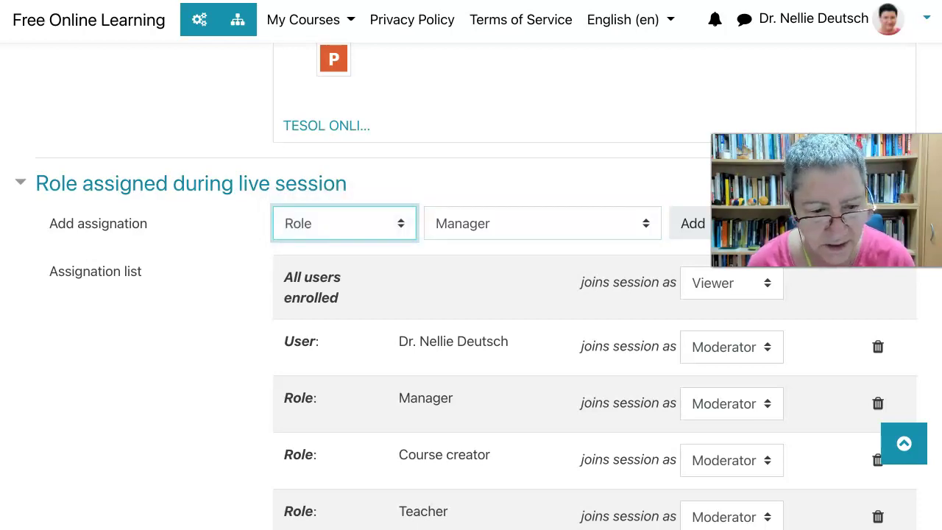
scroll(478, 286, "down", 1)
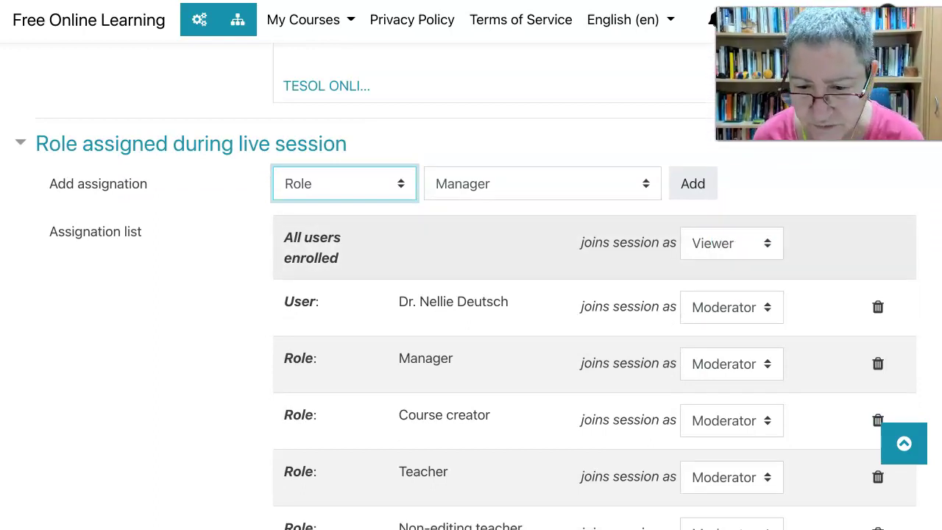
left_click(731, 243)
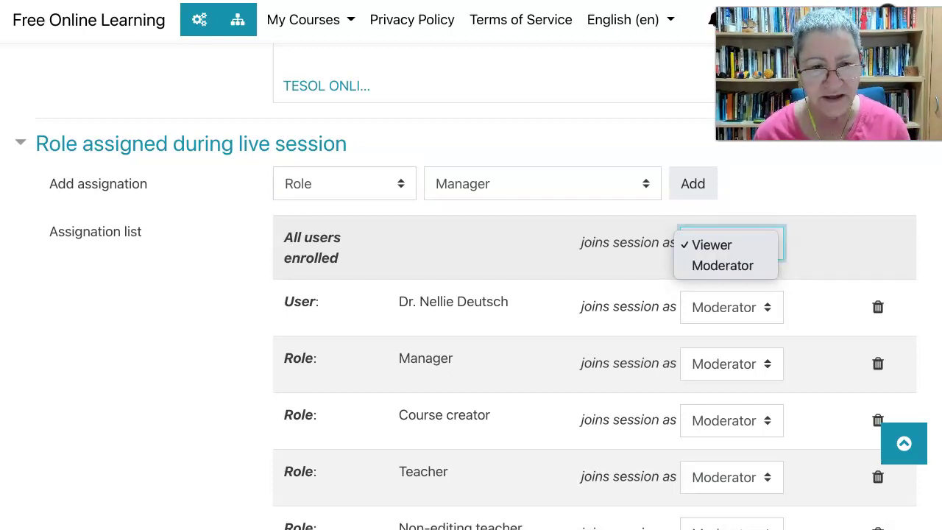
key("Escape")
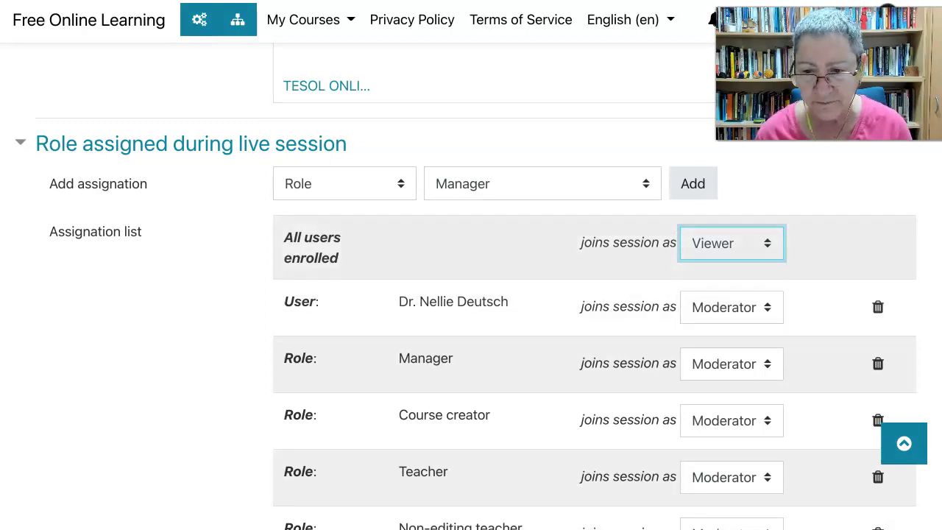
key("space")
key("Down")
key("Return")
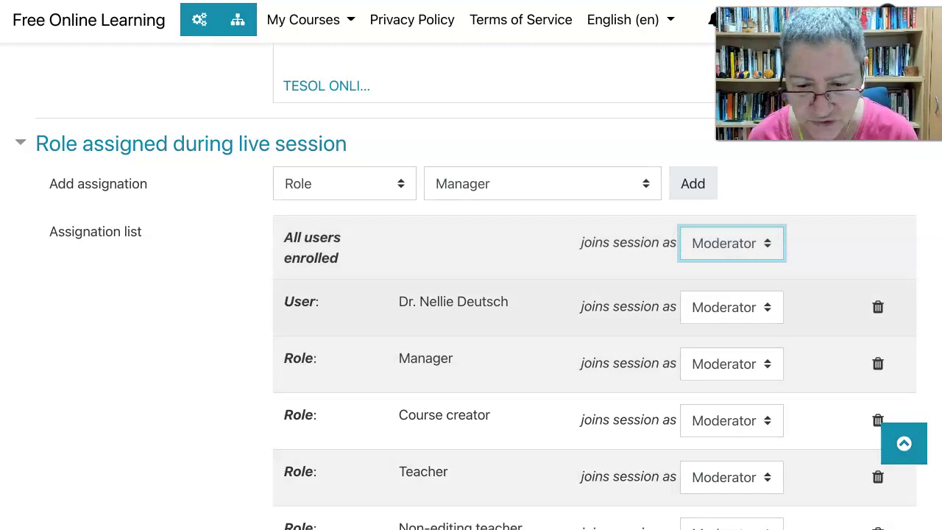
left_click(731, 307)
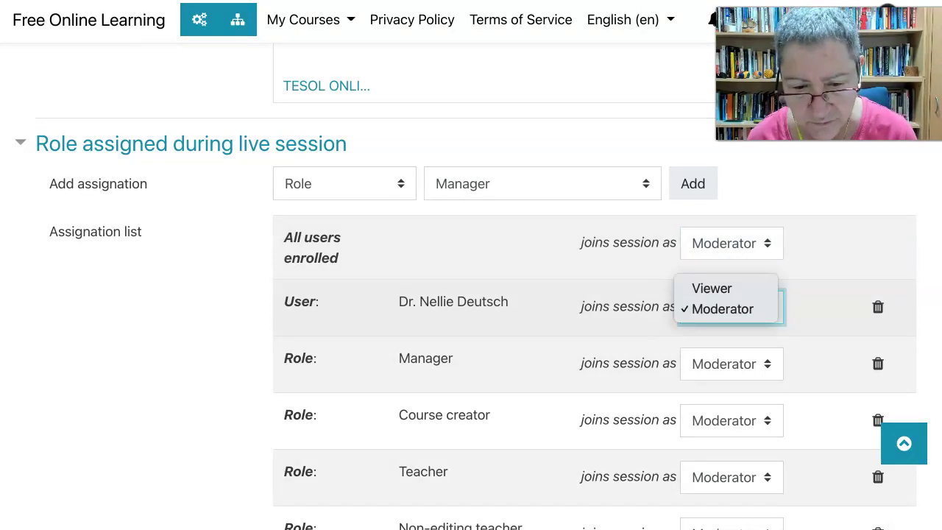
left_click(729, 309)
scroll(471, 294, "down", 1)
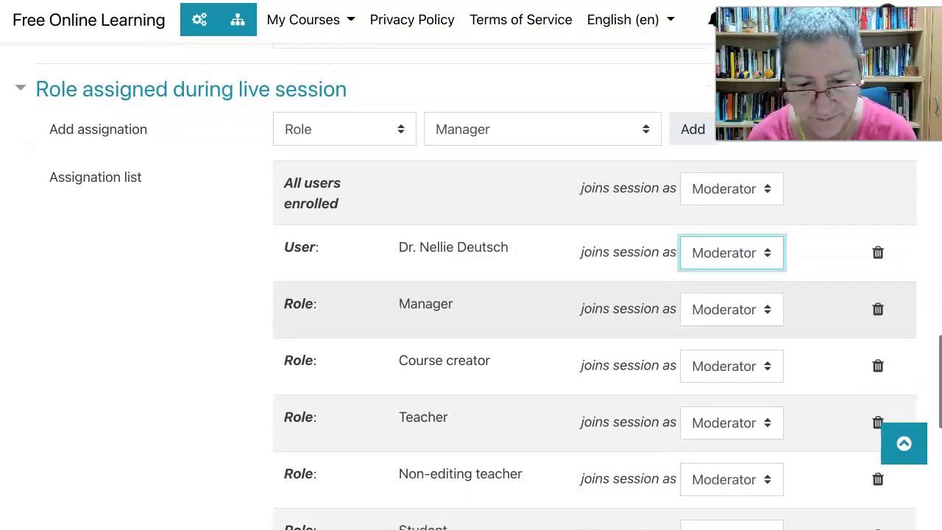
scroll(471, 295, "up", 2)
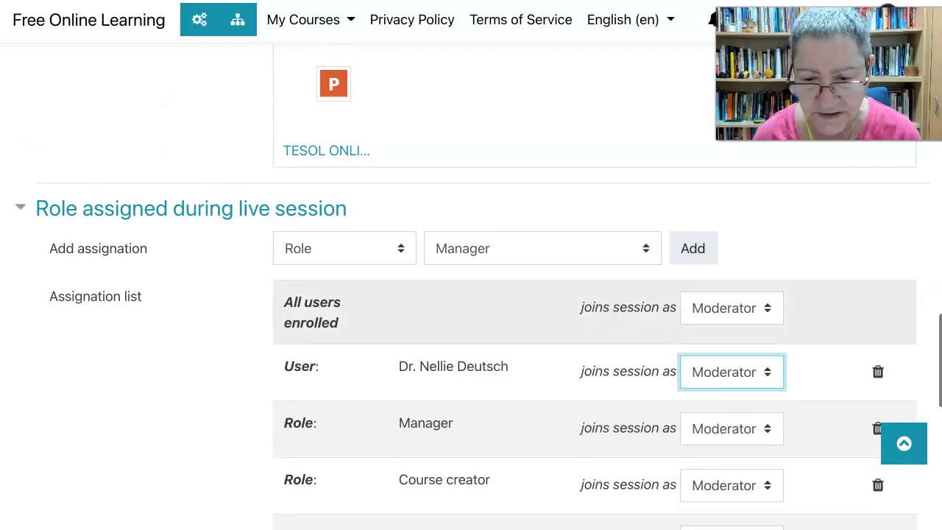
left_click(732, 307)
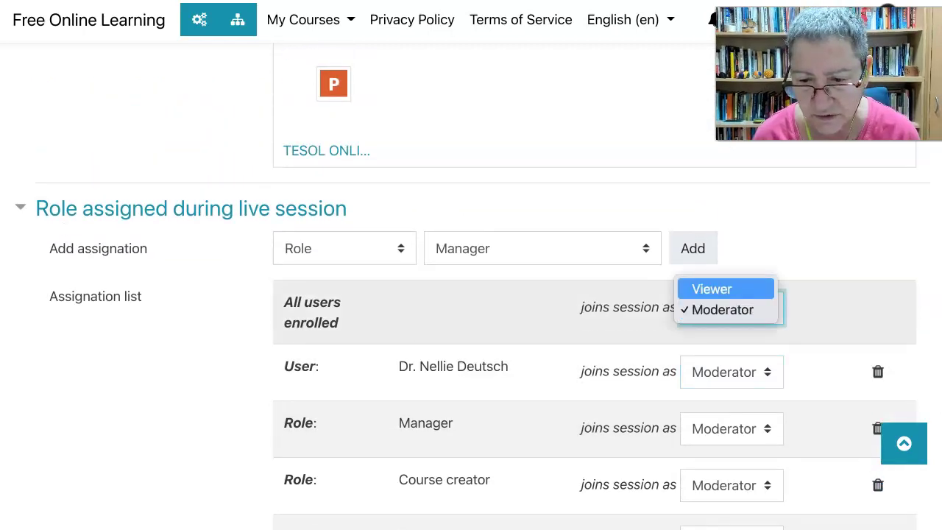
key("Escape")
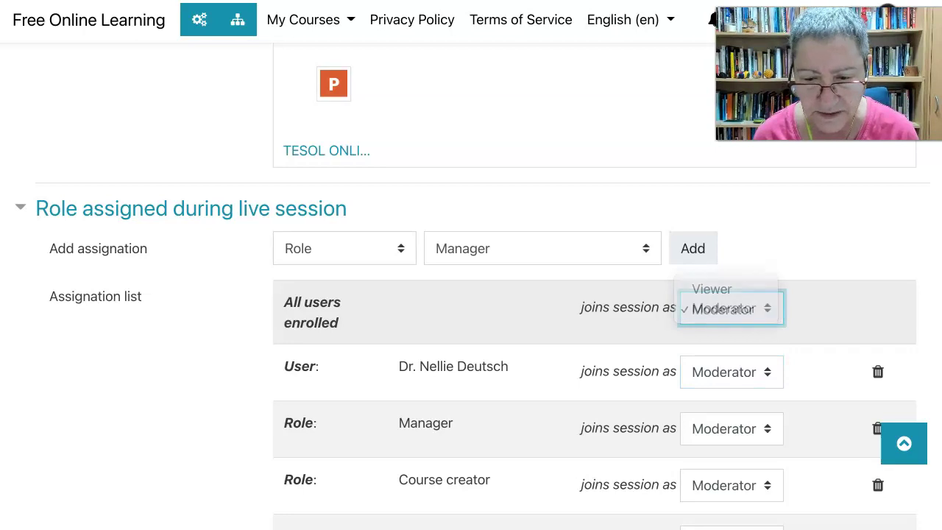
scroll(471, 294, "down", 1)
scroll(471, 295, "down", 3)
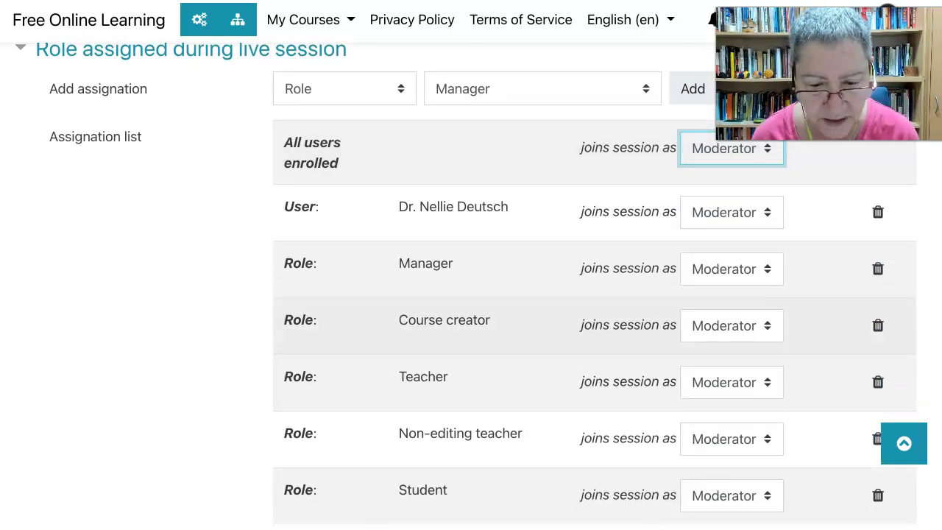
scroll(471, 294, "down", 2)
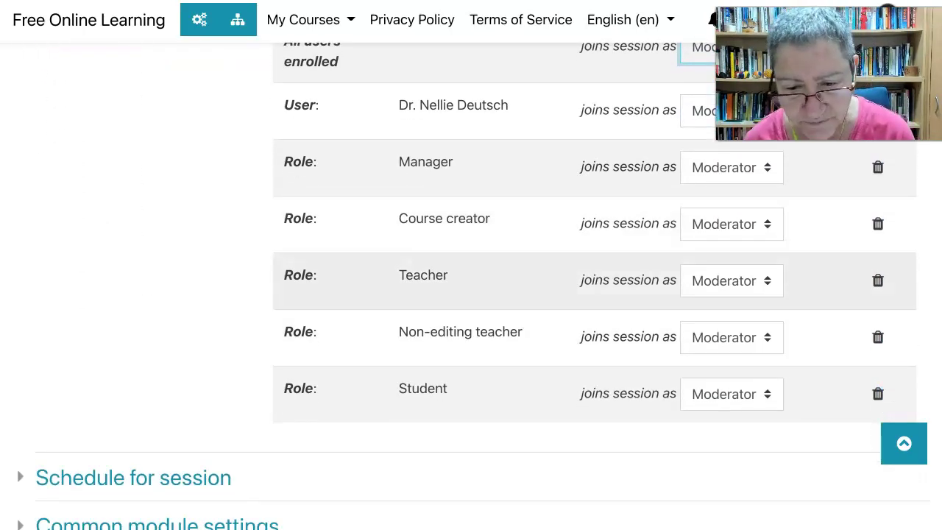
scroll(471, 294, "down", 2)
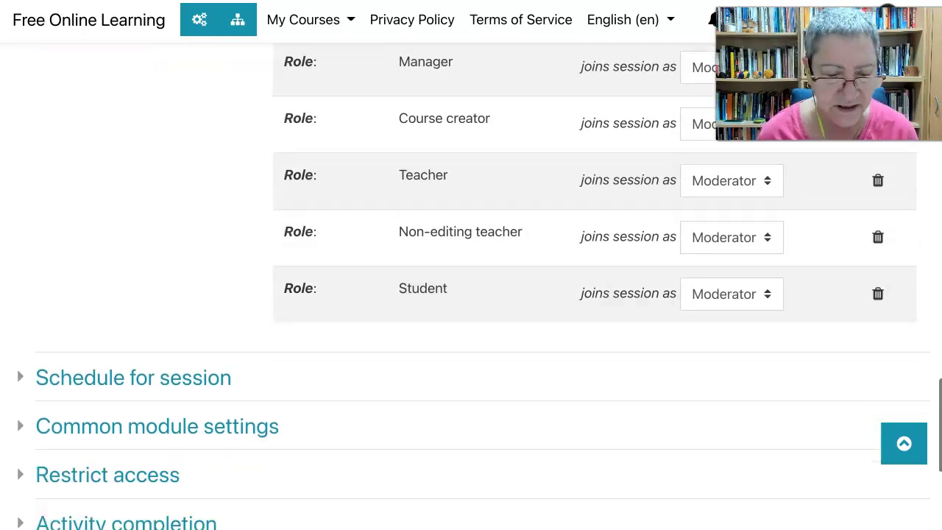
scroll(471, 294, "down", 5)
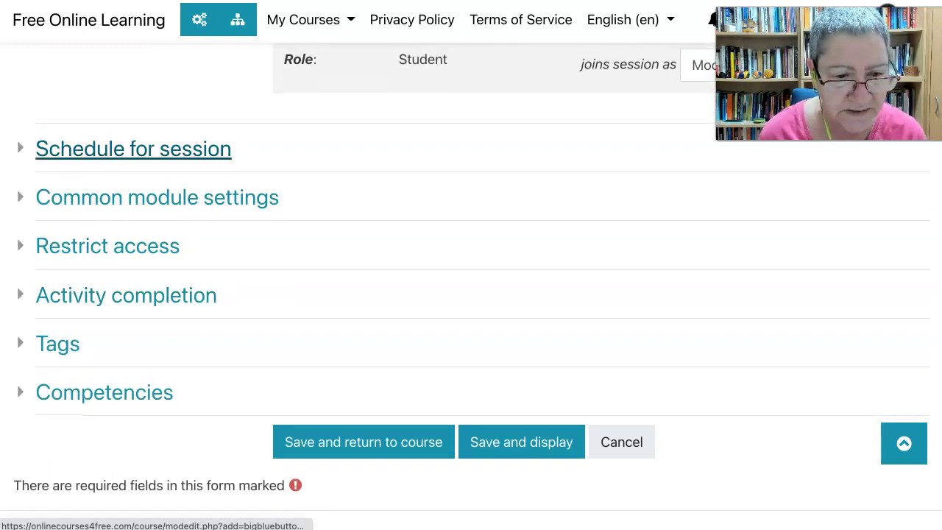
Expand the Schedule for session and Common module settings sections
left_click(133, 148)
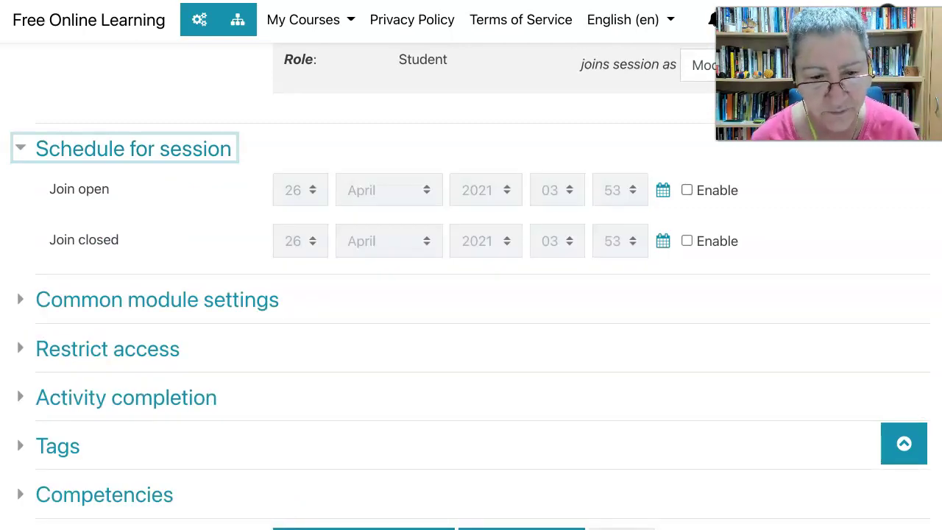
left_click(157, 299)
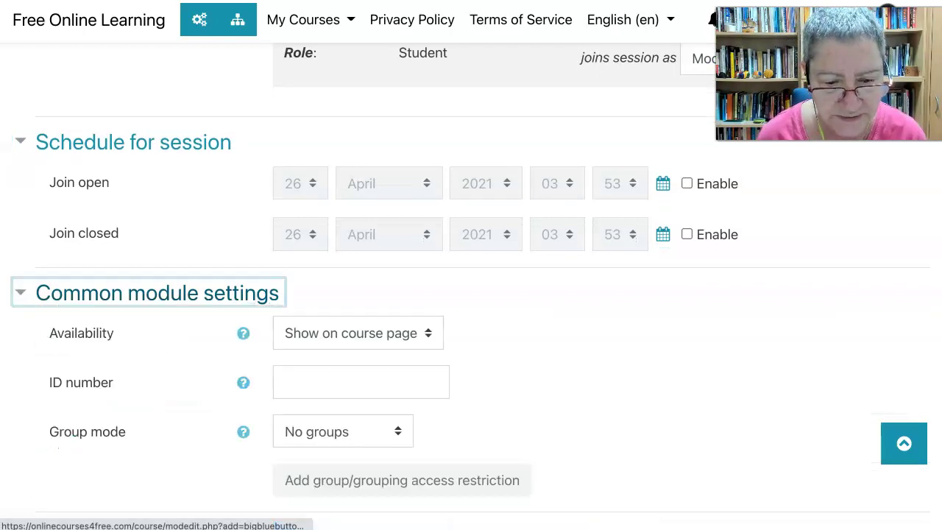
scroll(470, 294, "down", 2)
scroll(471, 294, "down", 2)
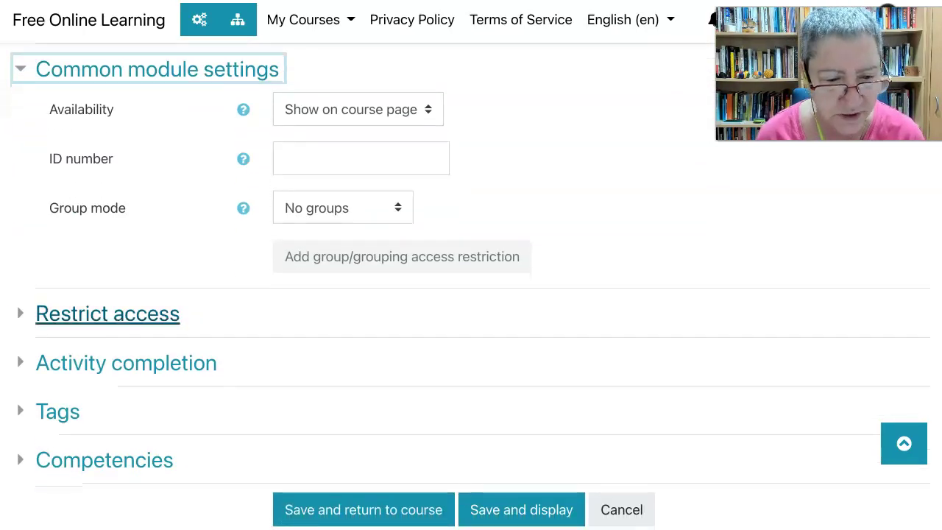
Expand Restrict access, browse restriction types without adding one, then expand Activity completion
left_click(107, 313)
scroll(470, 294, "down", 4)
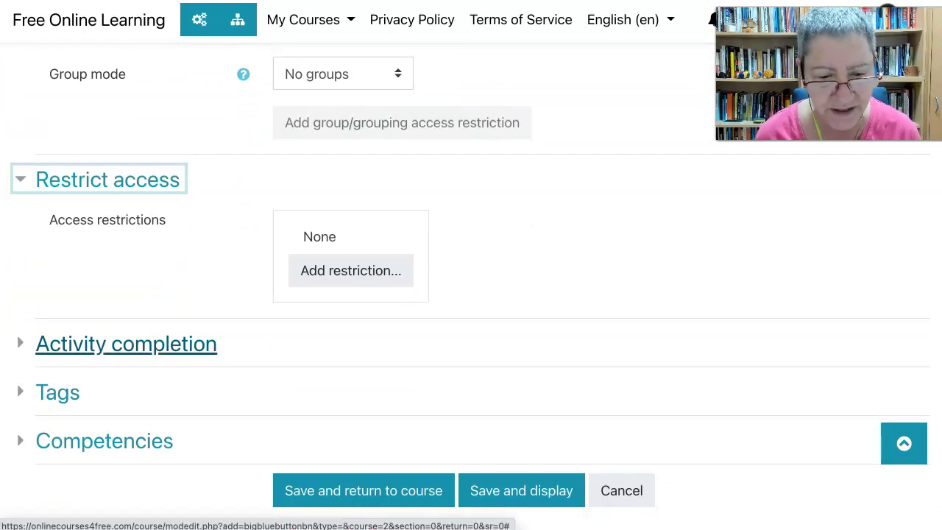
left_click(350, 270)
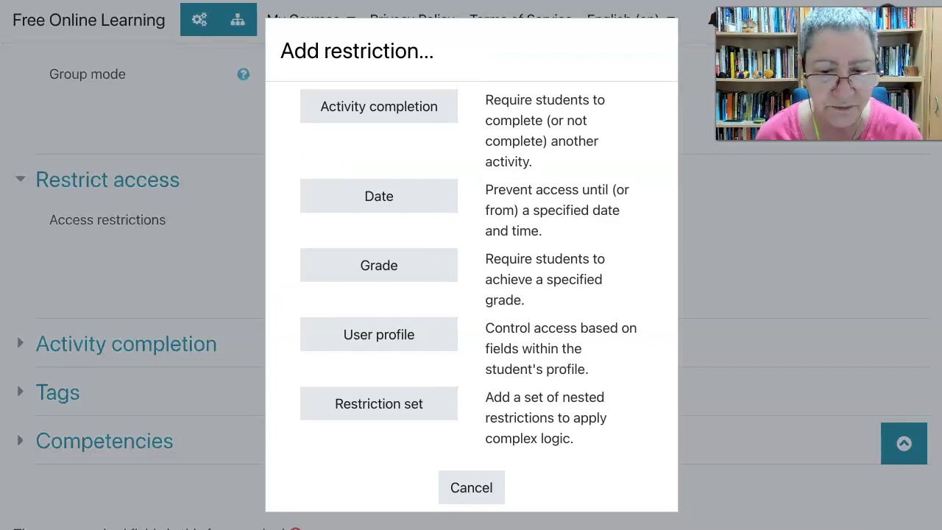
left_click(471, 487)
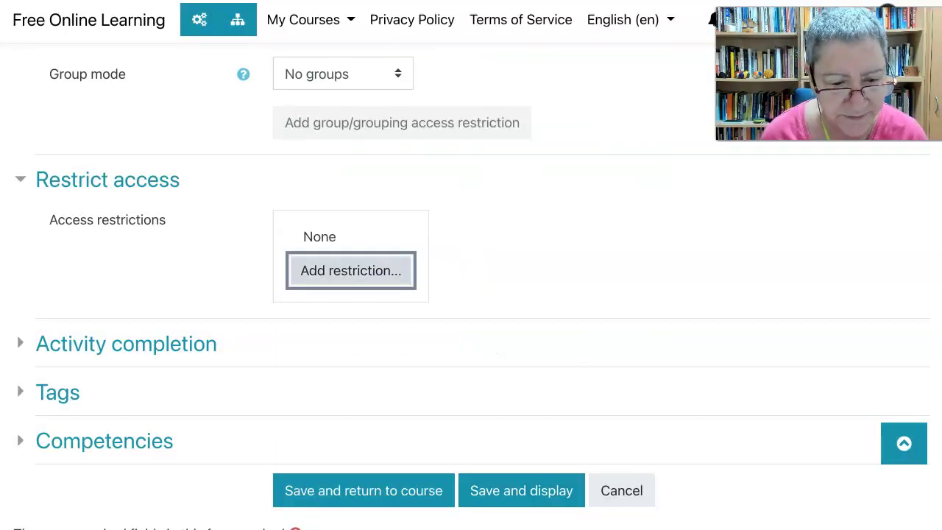
scroll(125, 294, "down", 3)
left_click(125, 230)
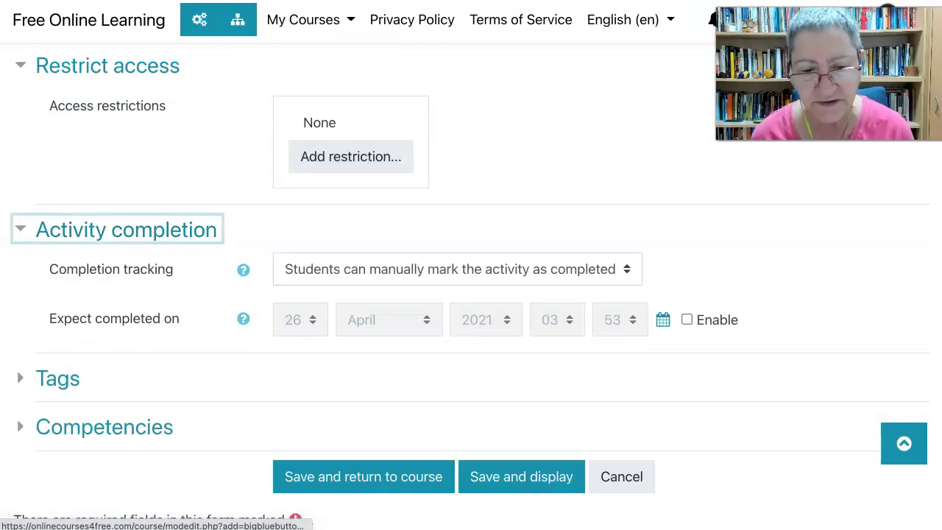
Set Completion tracking to 'Do not indicate activity completion'
left_click(456, 268)
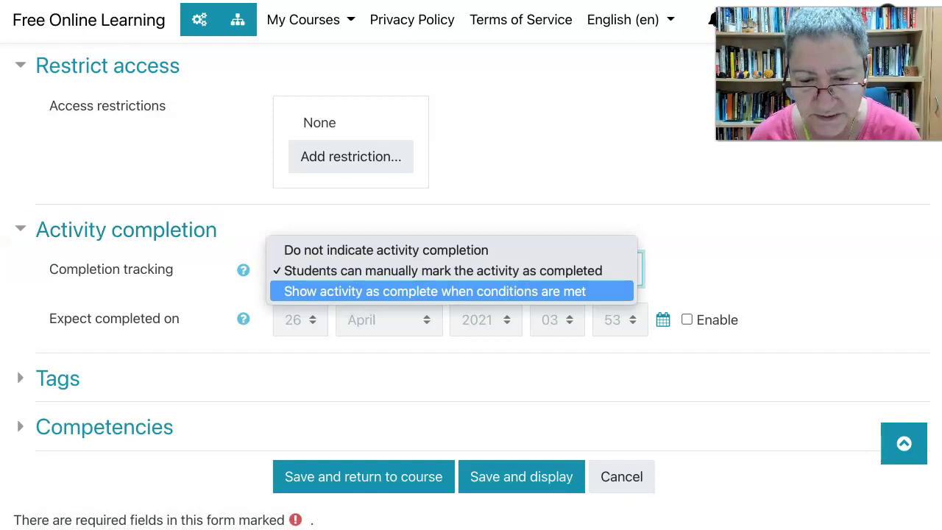
key("Up")
key("Up")
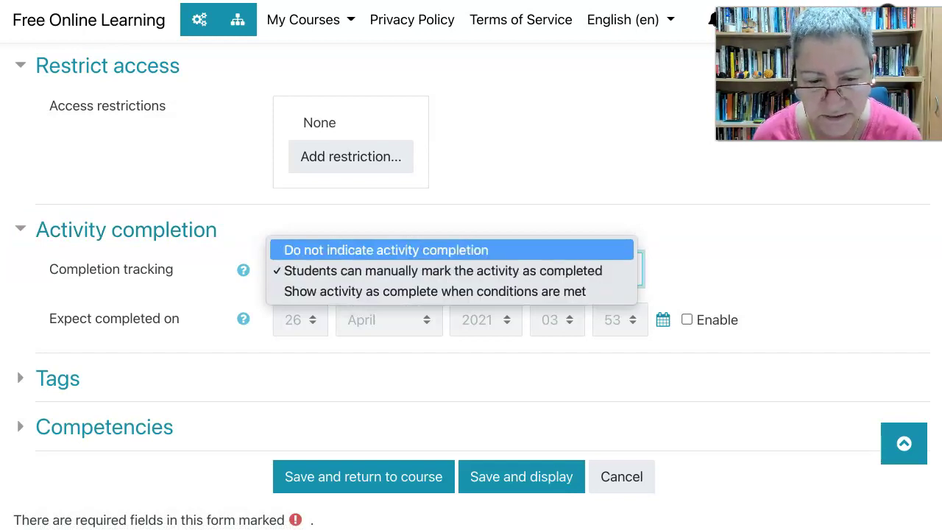
key("Down")
key("Down")
key("Escape")
key("space")
key("Down")
key("Return")
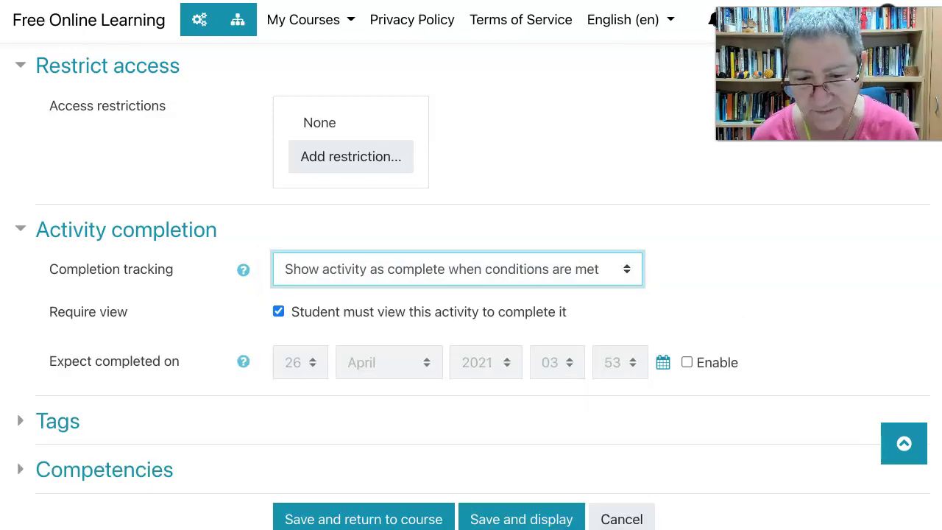
key("space")
key("Up")
key("Up")
key("Escape")
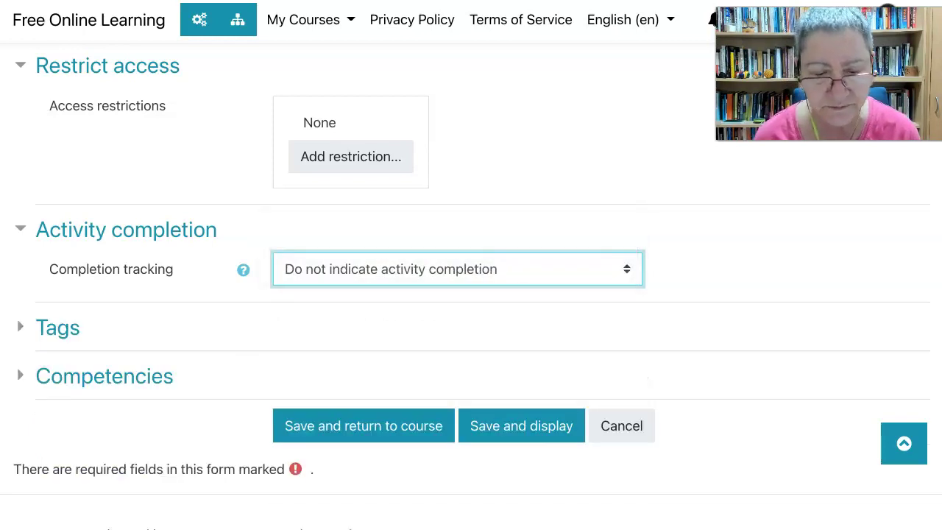
scroll(471, 290, "down", 2)
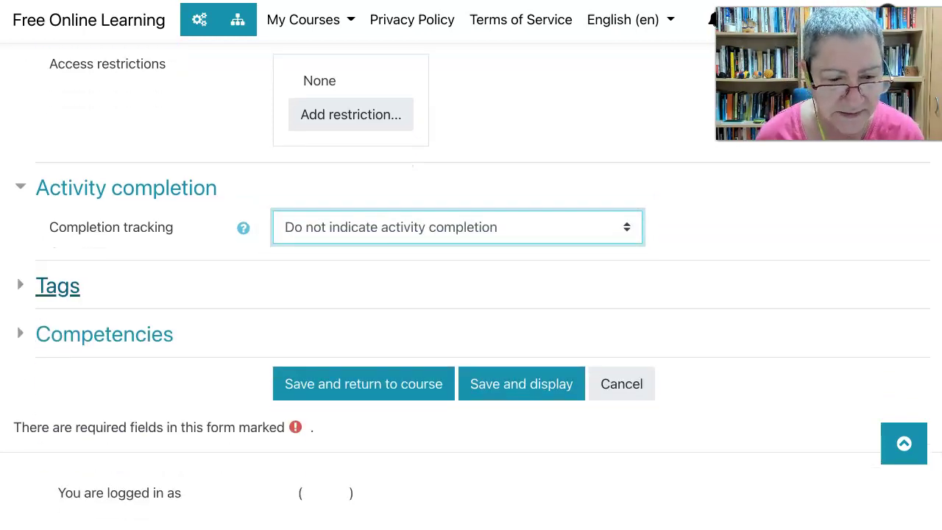
Expand Competencies and search for course competencies, finding none to link
left_click(104, 334)
scroll(471, 295, "down", 3)
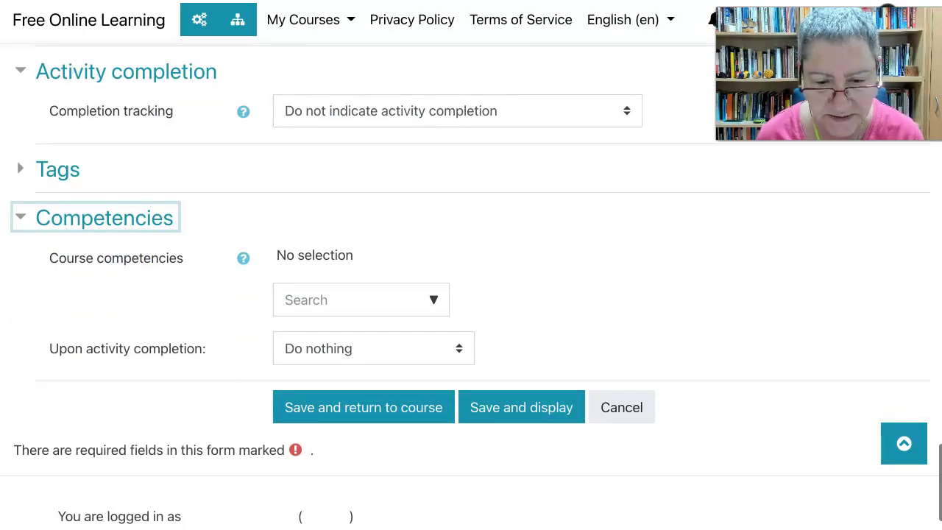
left_click(353, 300)
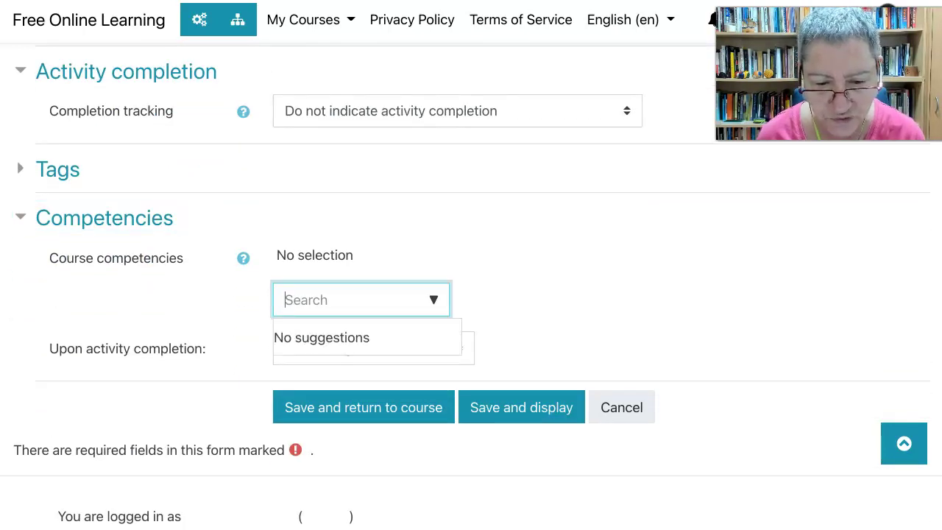
left_click(598, 262)
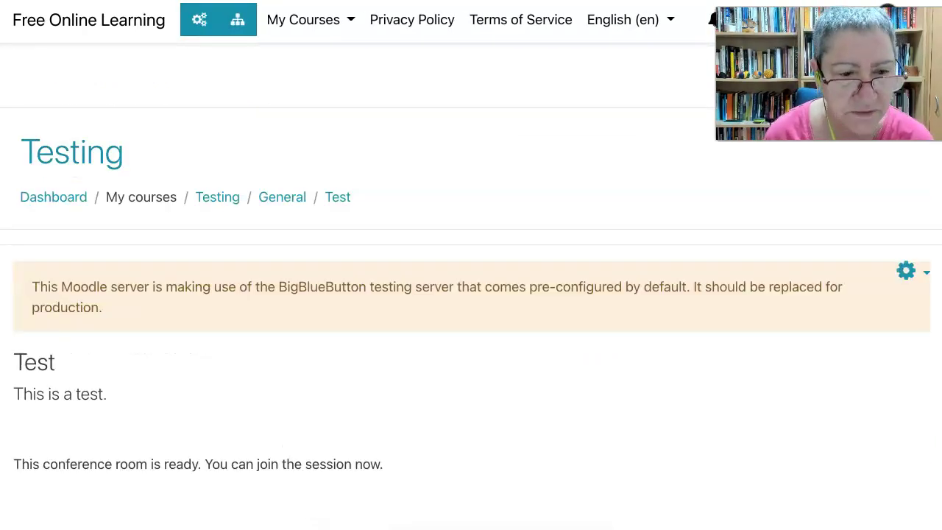
Return from the Test activity to the Testing course page via the course breadcrumb
scroll(471, 294, "down", 2)
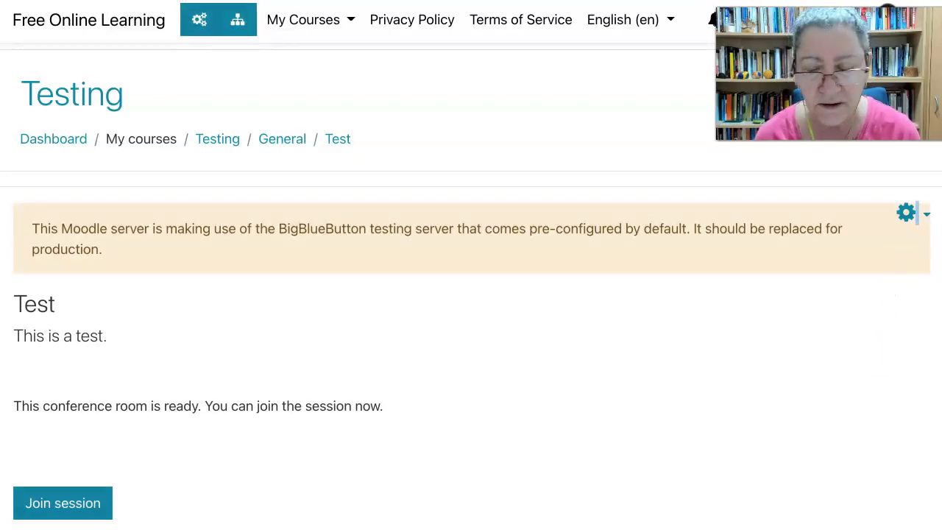
left_click(907, 213)
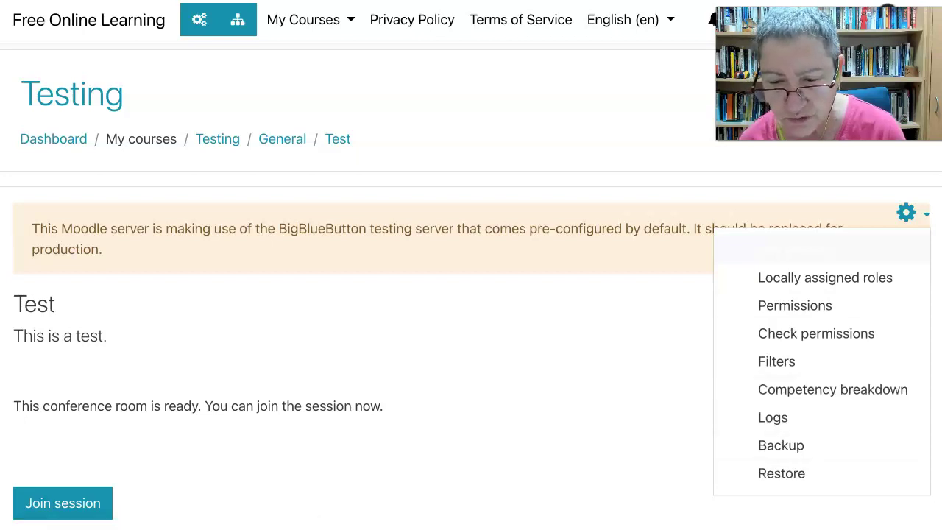
key("Escape")
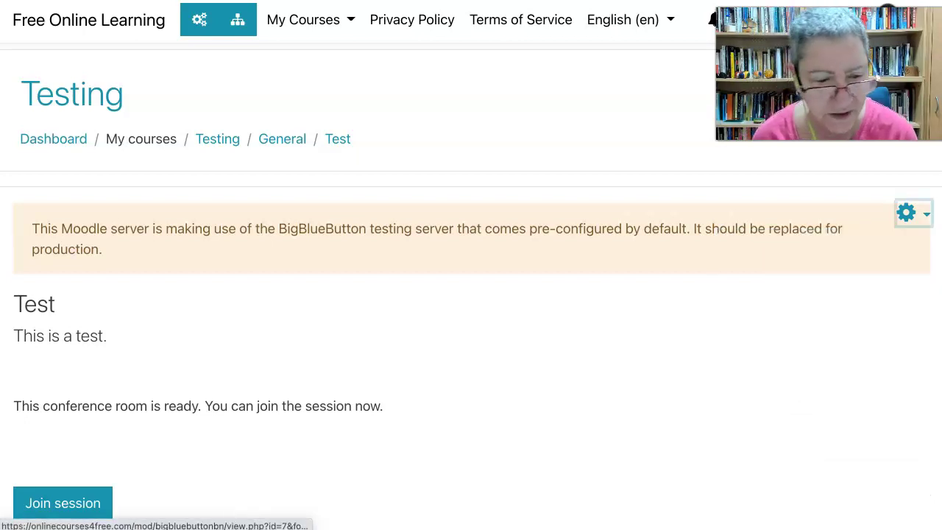
scroll(471, 294, "down", 2)
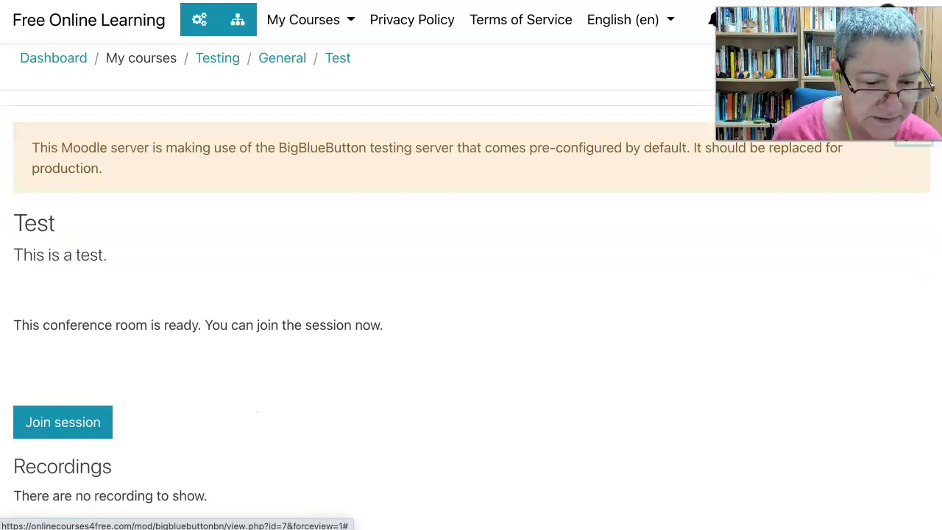
scroll(471, 294, "down", 5)
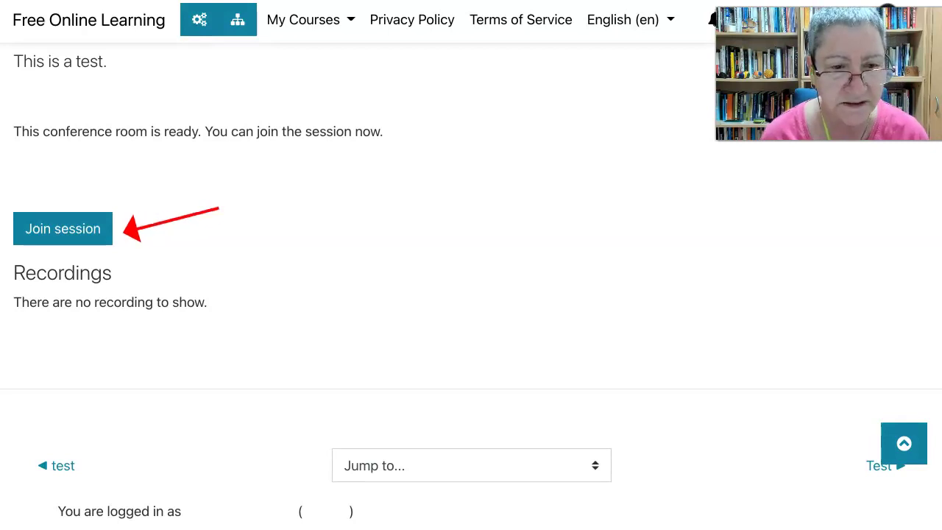
scroll(471, 280, "down", 2)
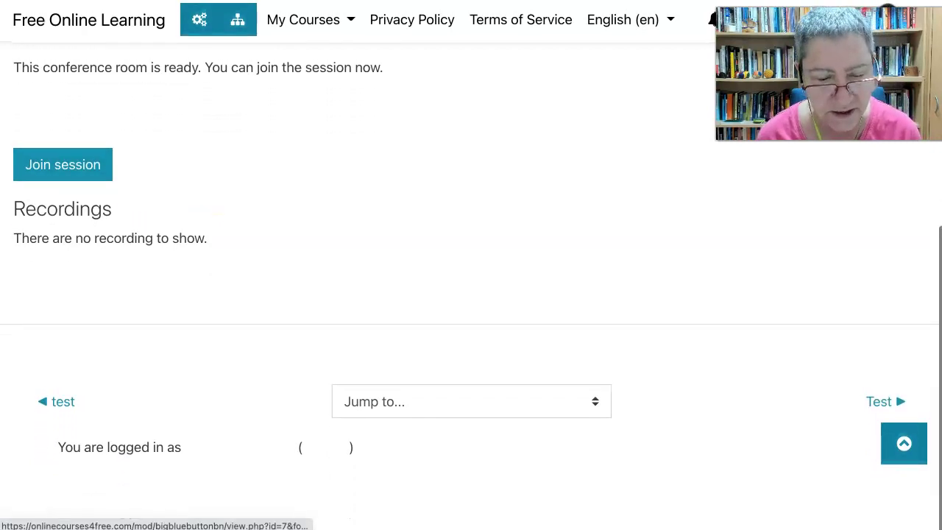
scroll(470, 265, "up", 10)
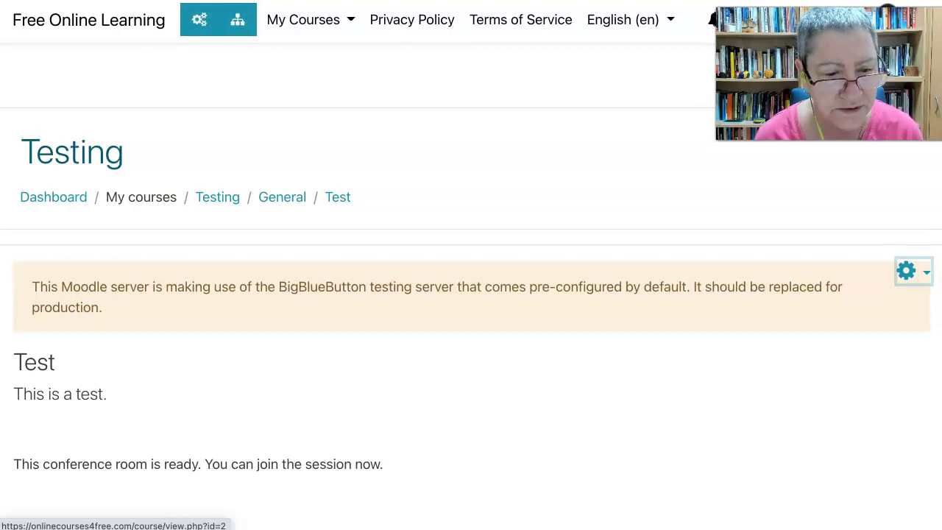
left_click(217, 196)
Choose 'Switch role to...' from the user menu to list the Testing course roles
scroll(470, 294, "down", 1)
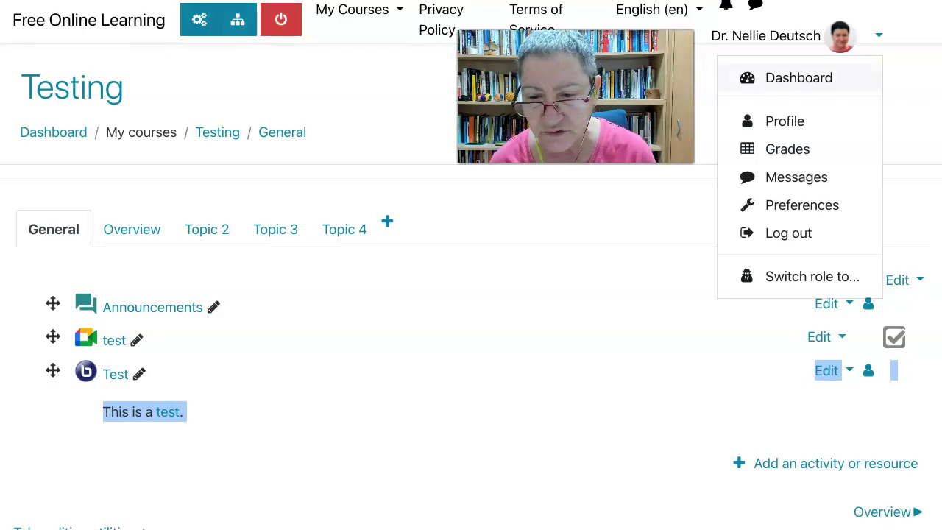
key("Escape")
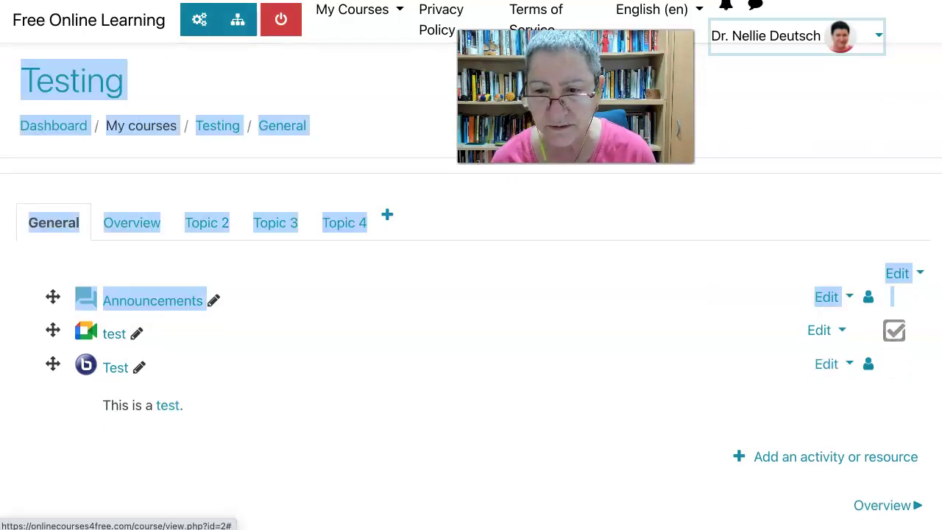
key("Up")
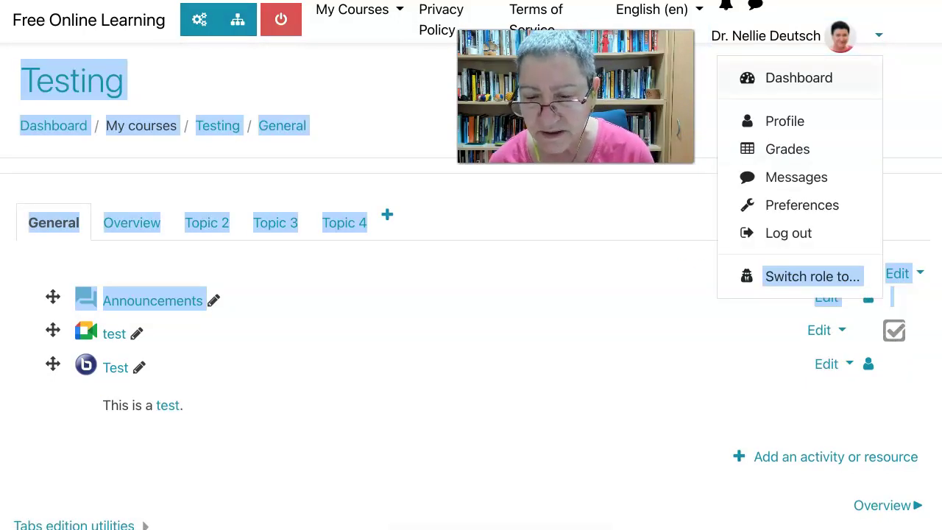
key("Escape")
key("Return")
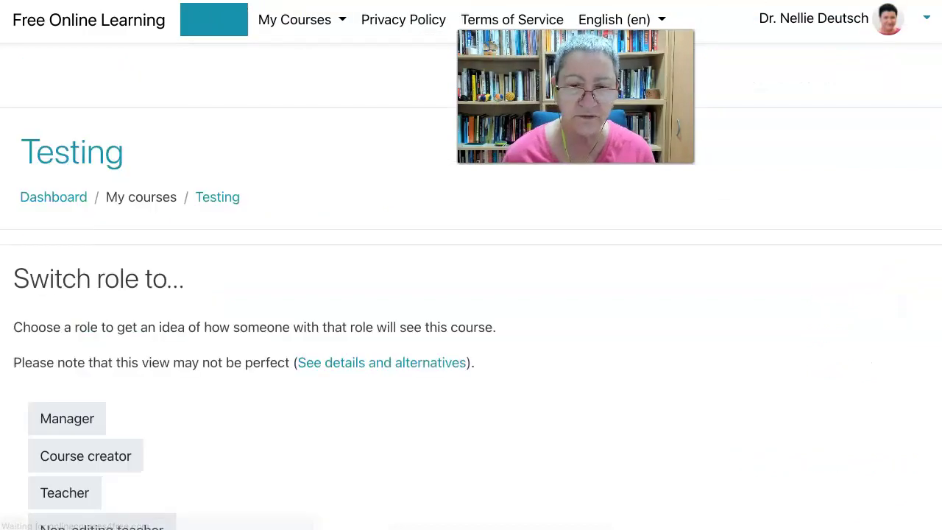
Switch the Testing course view to the Student role
scroll(471, 331, "down", 2)
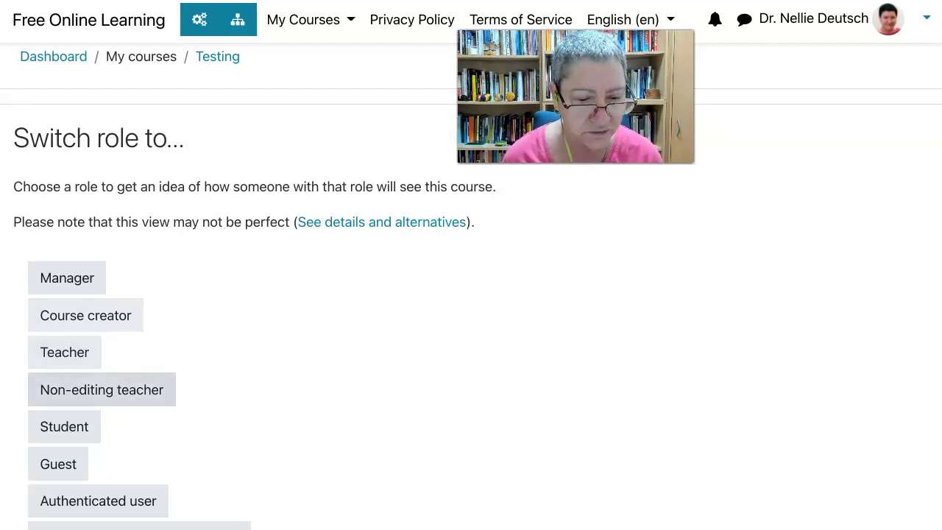
left_click(64, 426)
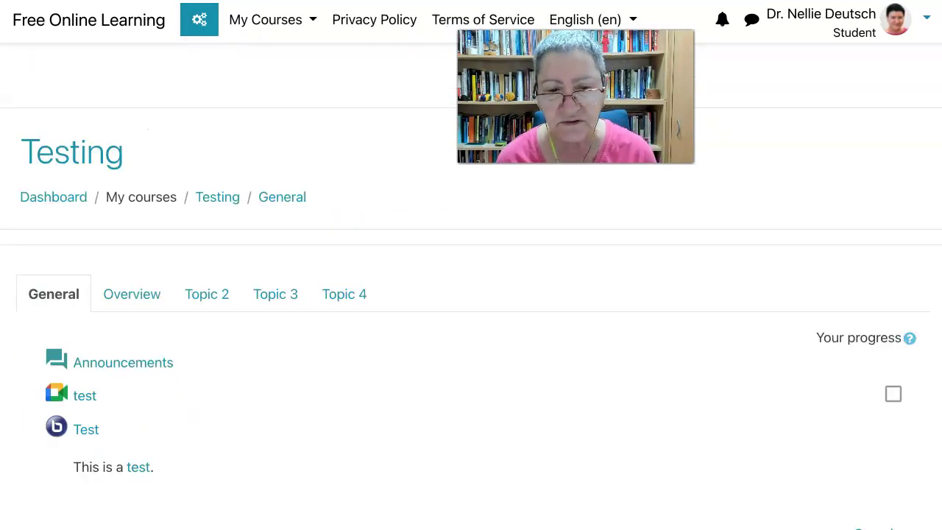
scroll(275, 258, "down", 2)
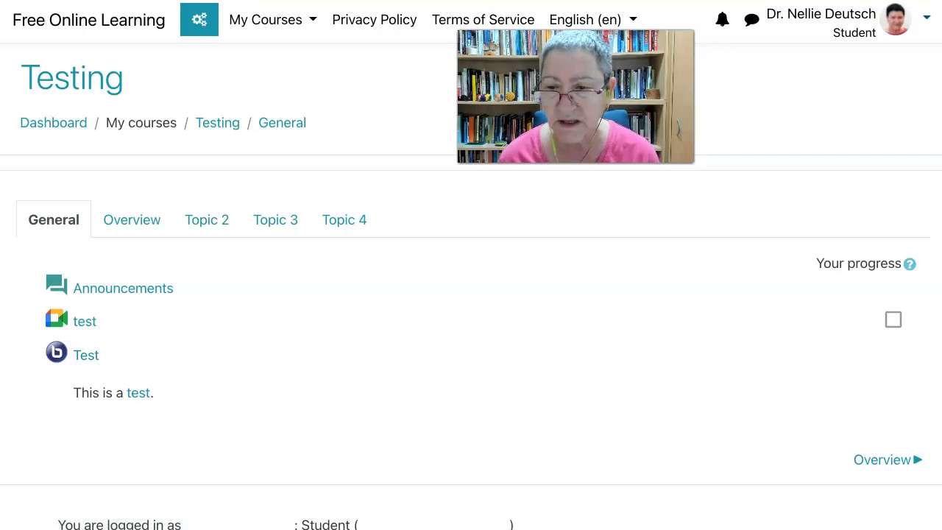
Open the Test room as a Student, showing Join session and no recordings
left_click(894, 21)
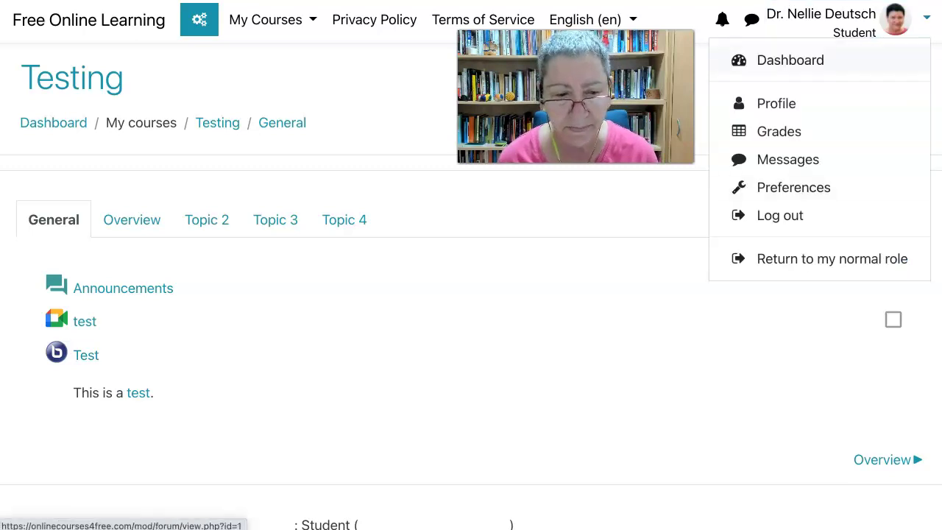
key("Escape")
left_click(85, 354)
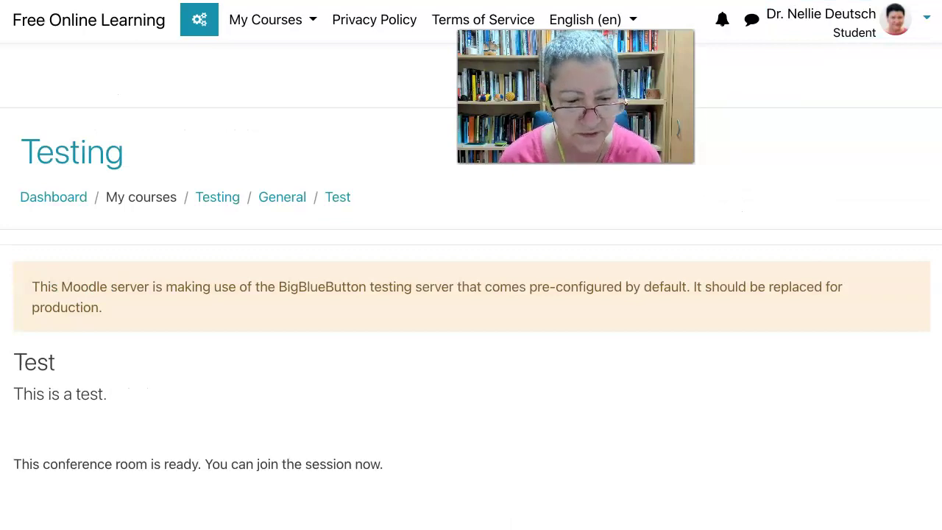
scroll(471, 294, "down", 4)
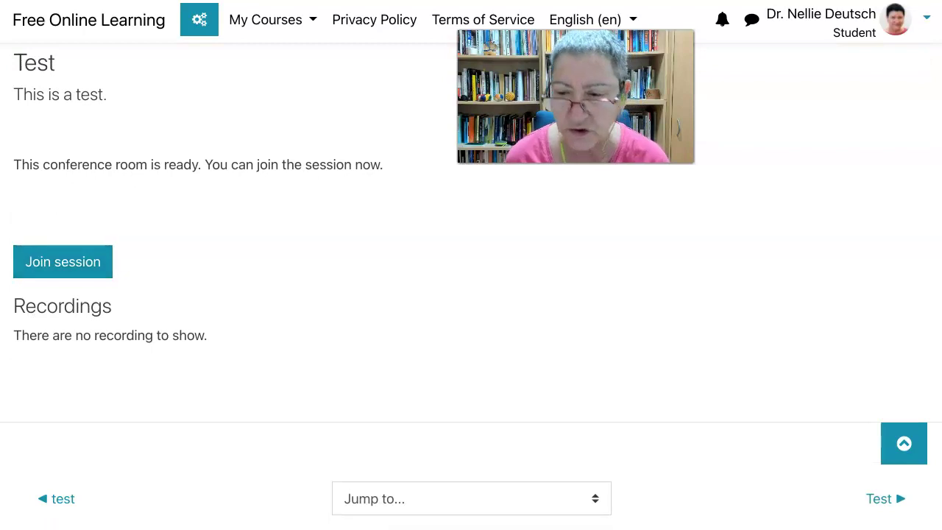
scroll(471, 294, "up", 2)
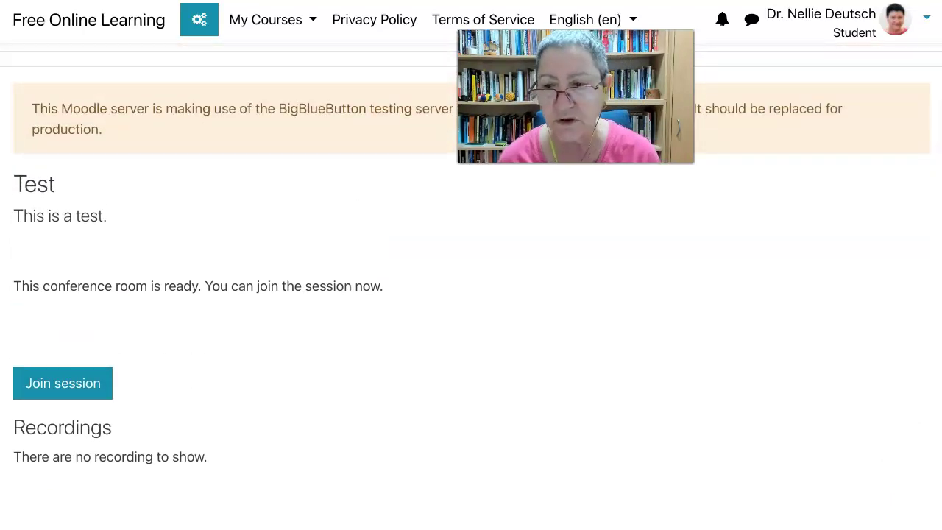
left_click(846, 22)
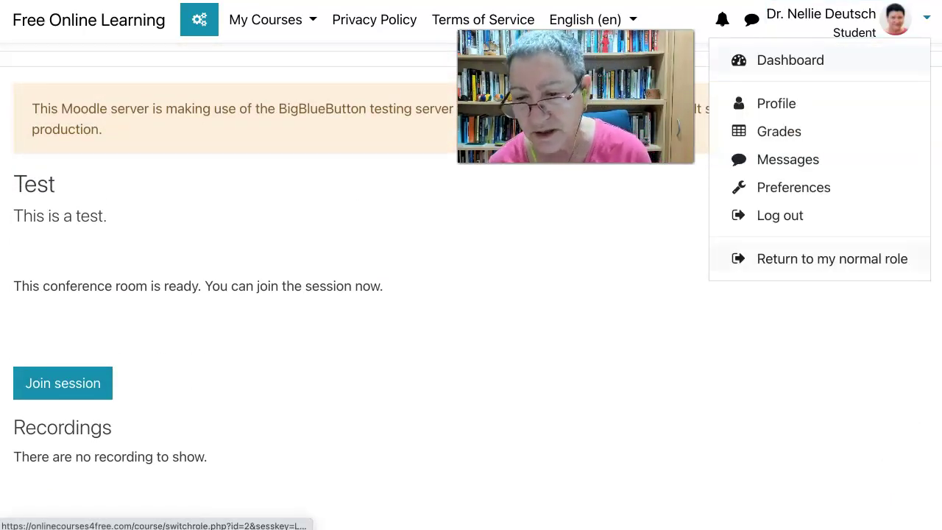
Return to the normal role and launch the Test session from the General section
left_click(809, 257)
scroll(471, 294, "down", 3)
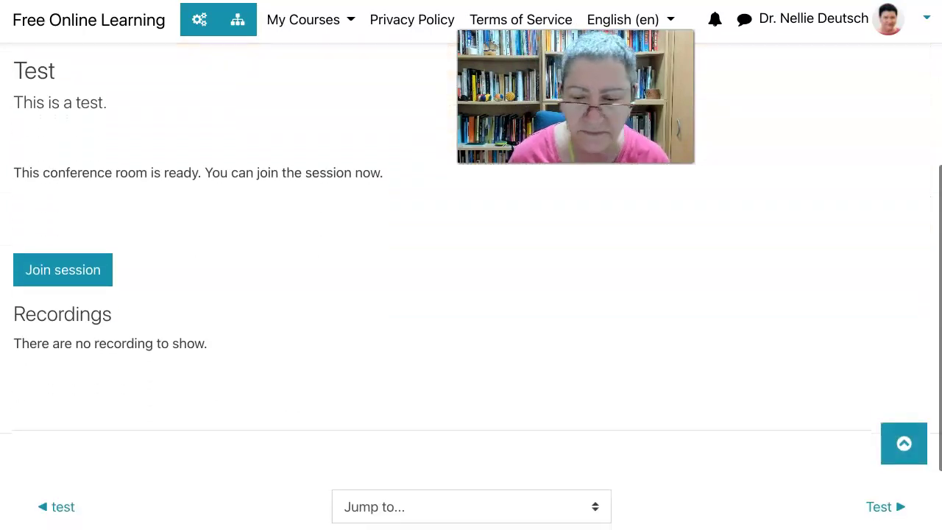
scroll(217, 197, "up", 5)
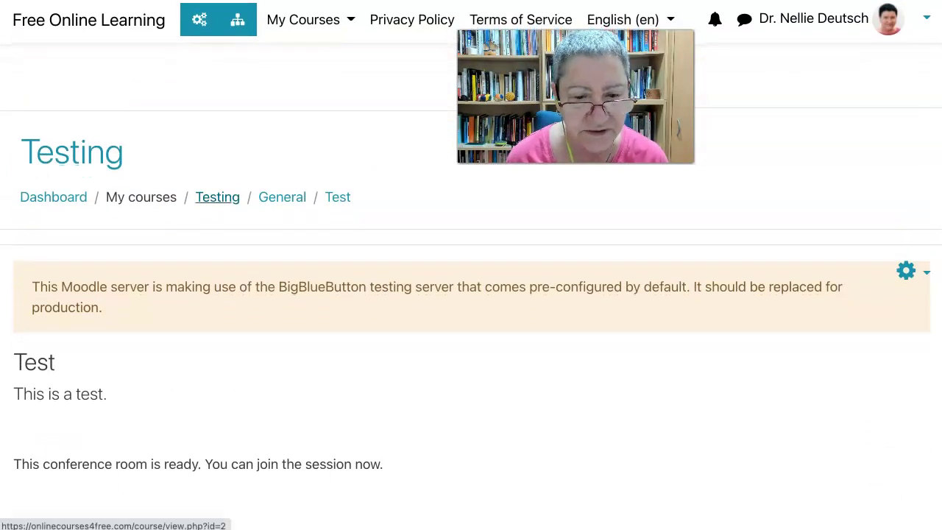
left_click(282, 197)
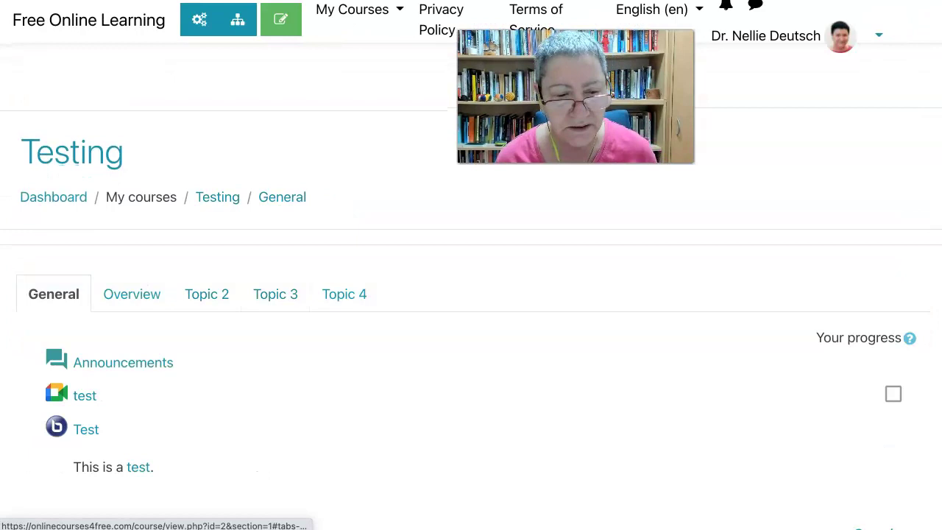
scroll(281, 198, "down", 1)
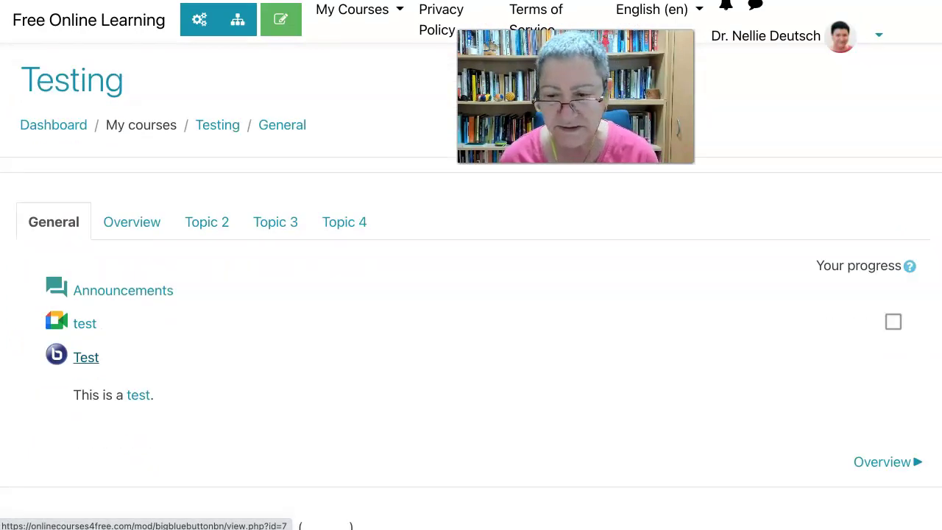
left_click(85, 357)
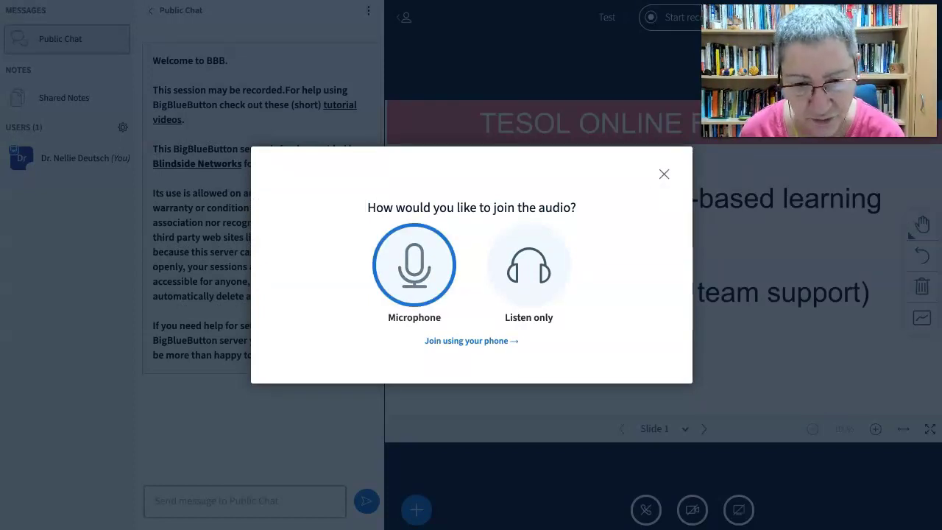
Close the audio prompt without joining, revealing slide 1 and the welcome chat
left_click(664, 174)
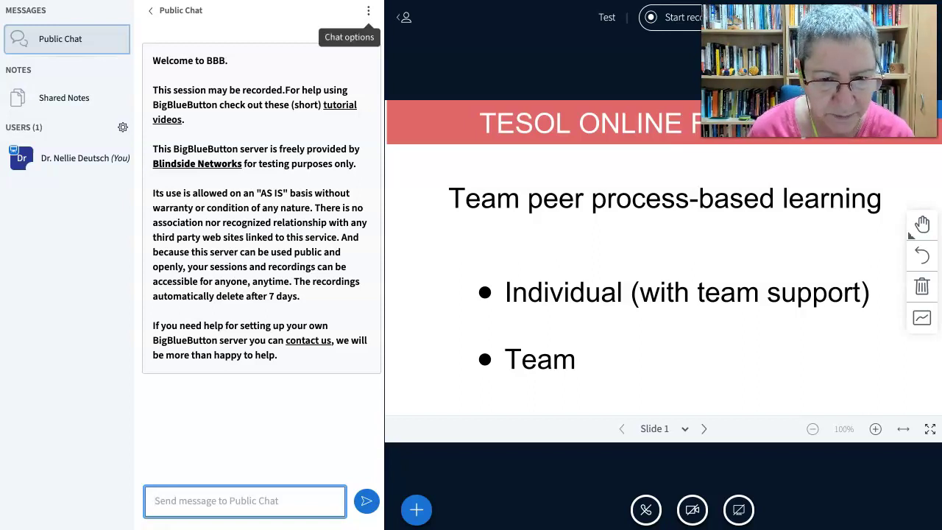
left_click(368, 11)
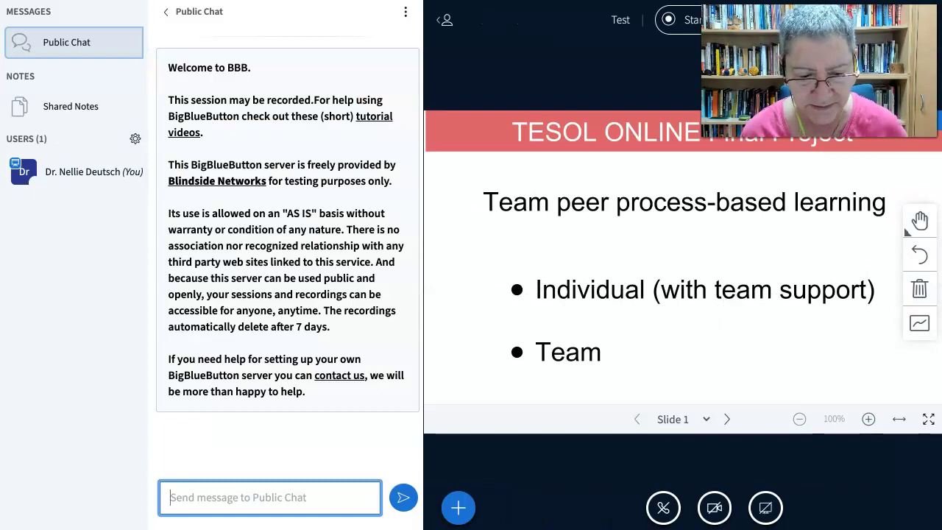
Post 'Hello' to the public chat, then clear the chat history
type("Hello")
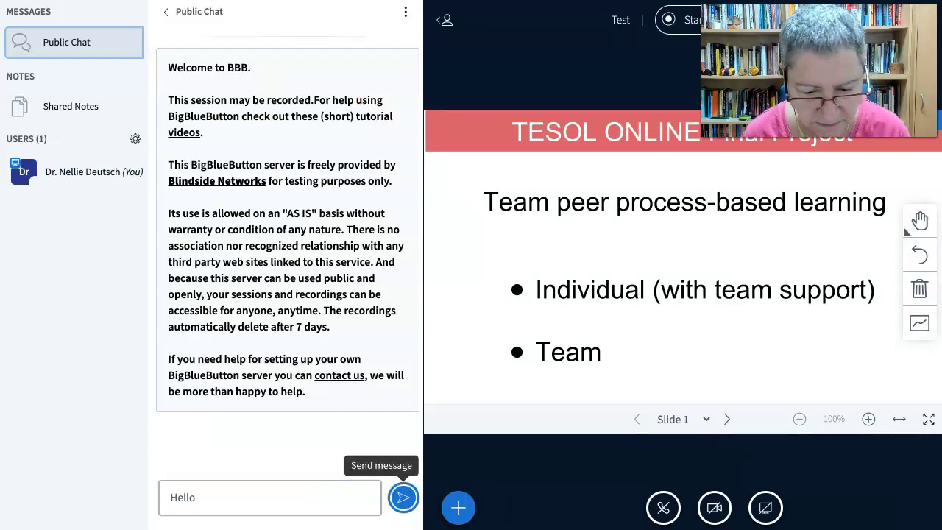
left_click(403, 498)
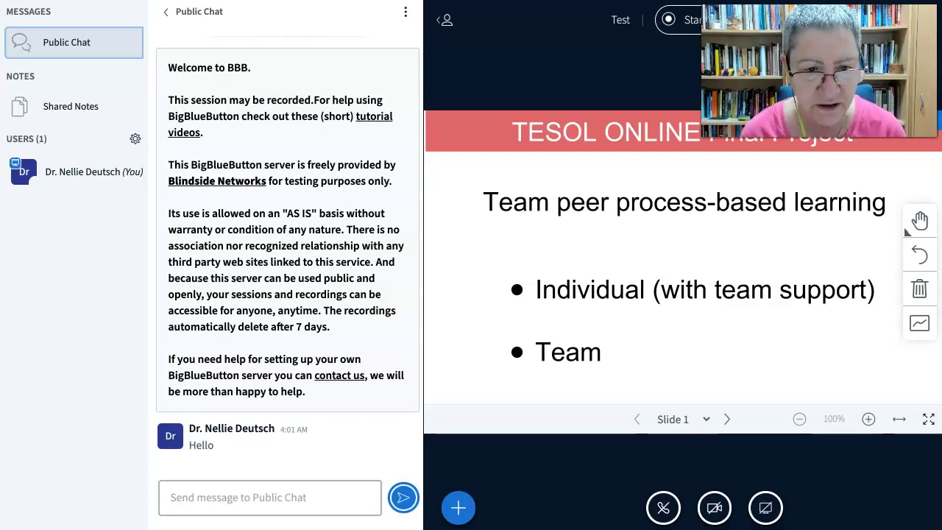
left_click(406, 12)
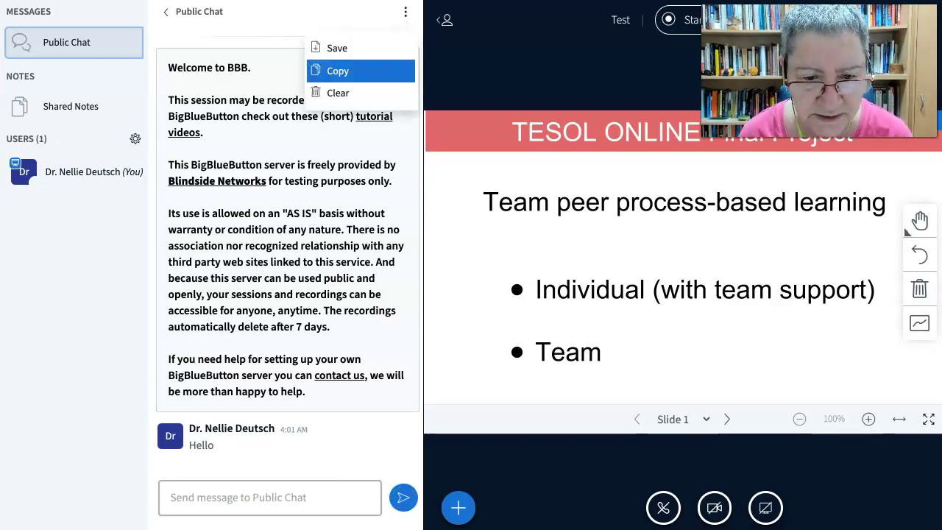
key("Return")
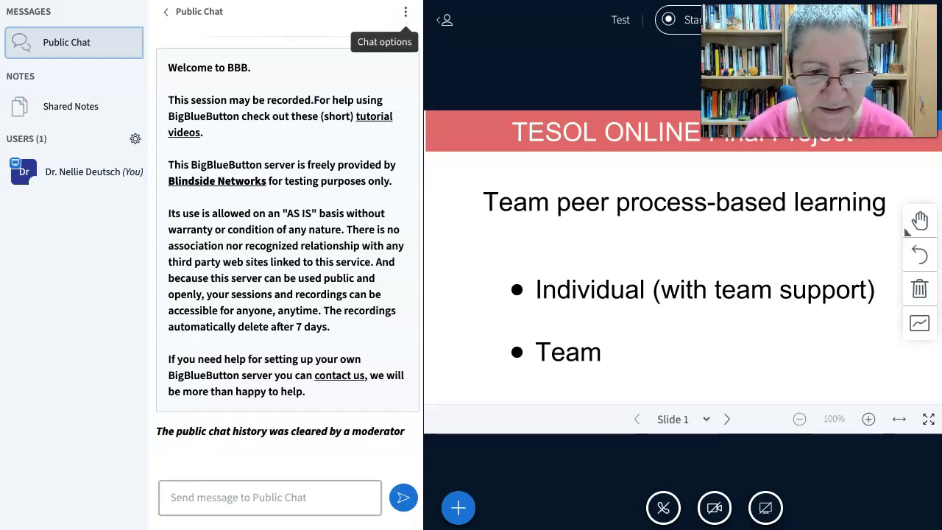
Select the welcome message and copy it through Chat options
key("Return")
key("Down")
key("Down")
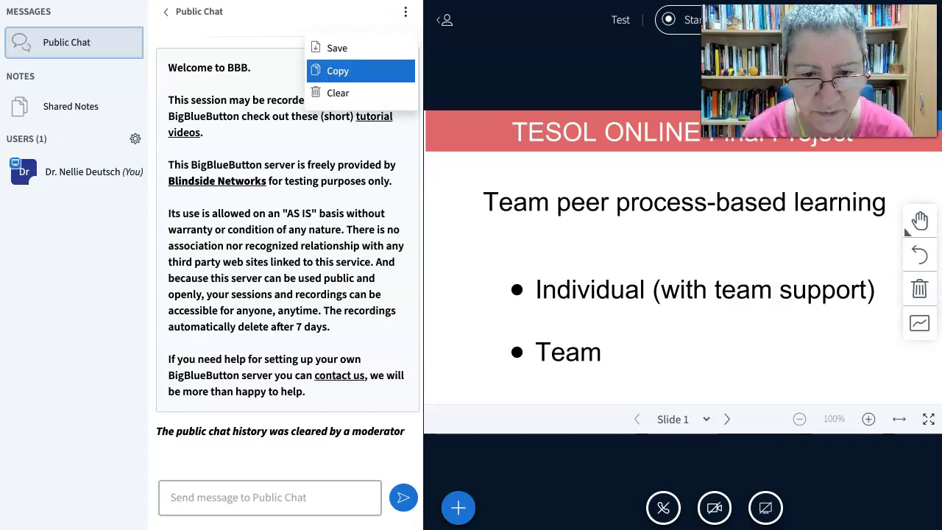
key("Up")
key("Up")
key("Return")
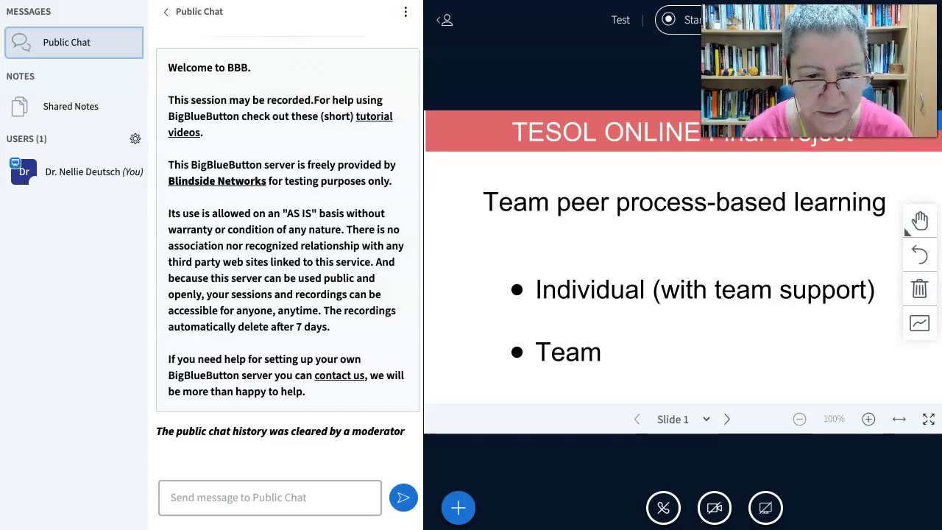
key("shift+Down")
key("shift+Down")
key("shift+Down")
key("shift+Down")
key("shift+Down")
key("shift+Down")
key("shift+Down")
key("shift+Down")
key("shift+Down")
key("shift+Down")
key("shift+Down")
key("shift+Down")
key("shift+Down")
key("shift+Down")
key("shift+Down")
key("shift+Down")
key("shift+Down")
key("shift+Down")
key("shift+Down")
key("shift+Down")
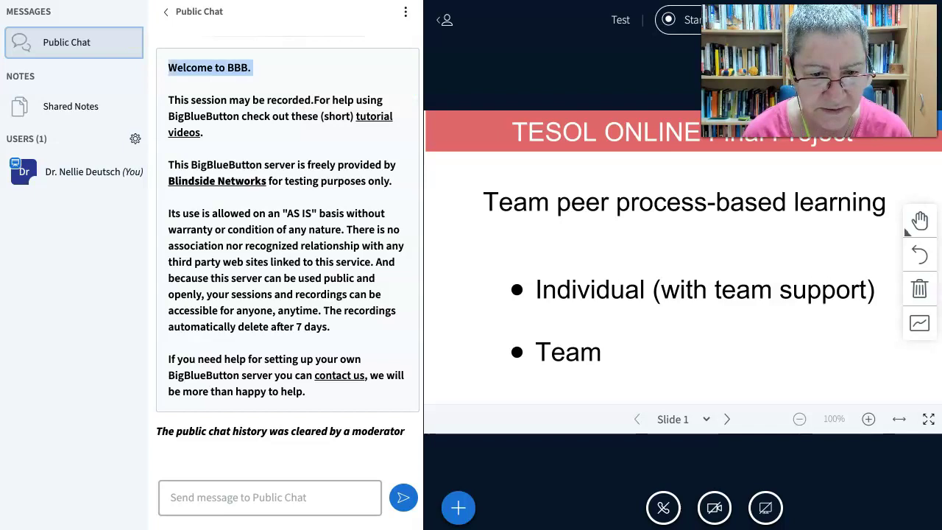
key("shift+Tab")
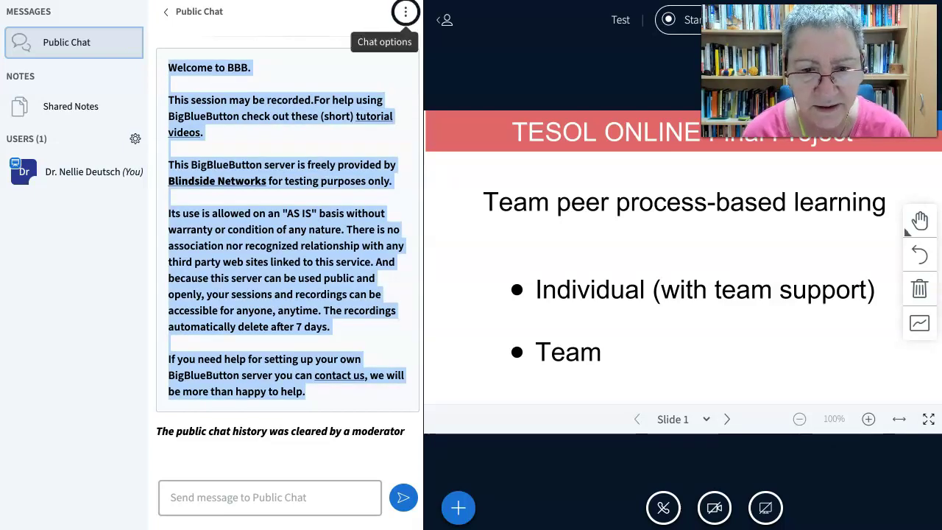
key("Return")
key("Down")
key("Return")
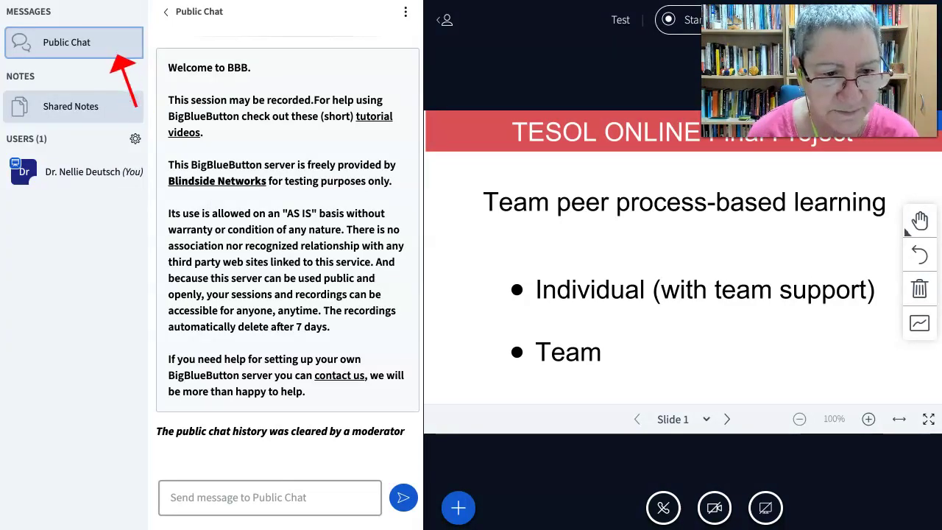
Collapse the Public Chat panel so slide 1 fills the full width
left_click(66, 42)
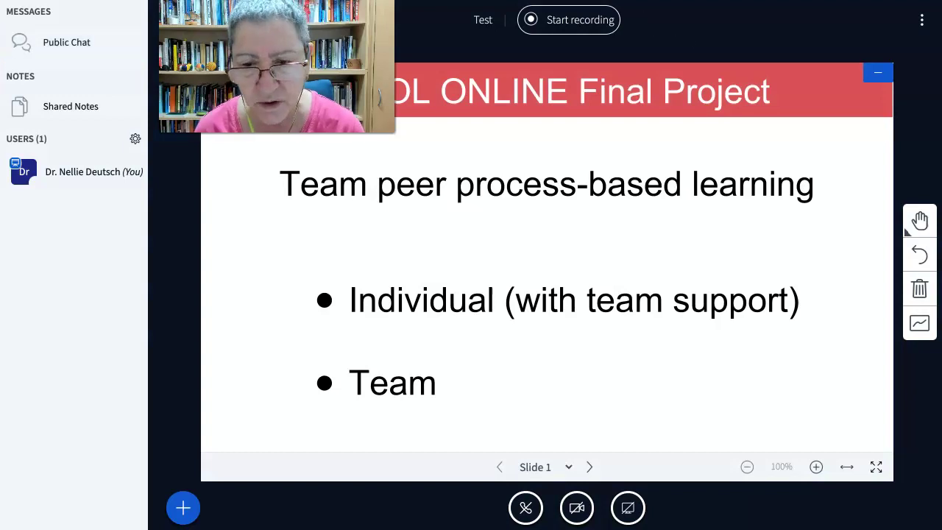
left_click(921, 20)
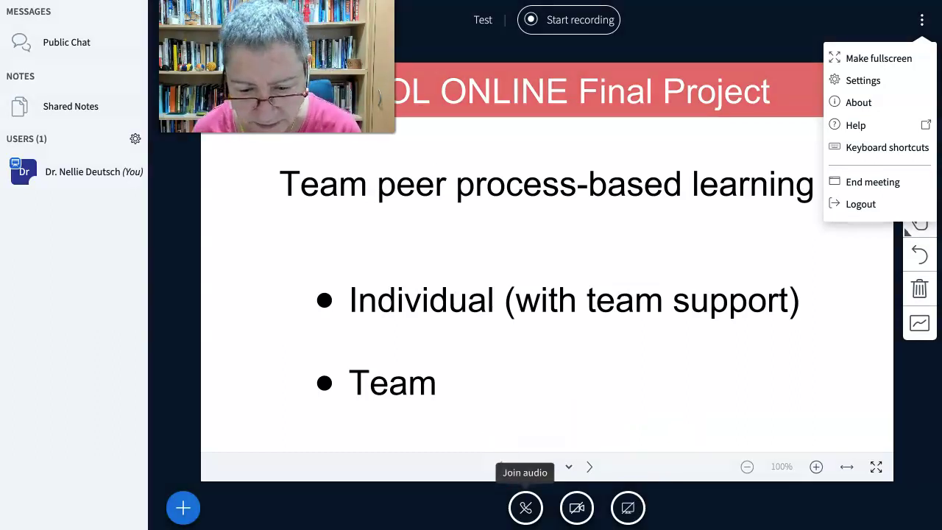
Join audio by microphone, allowing browser access and confirming the echo test
left_click(526, 507)
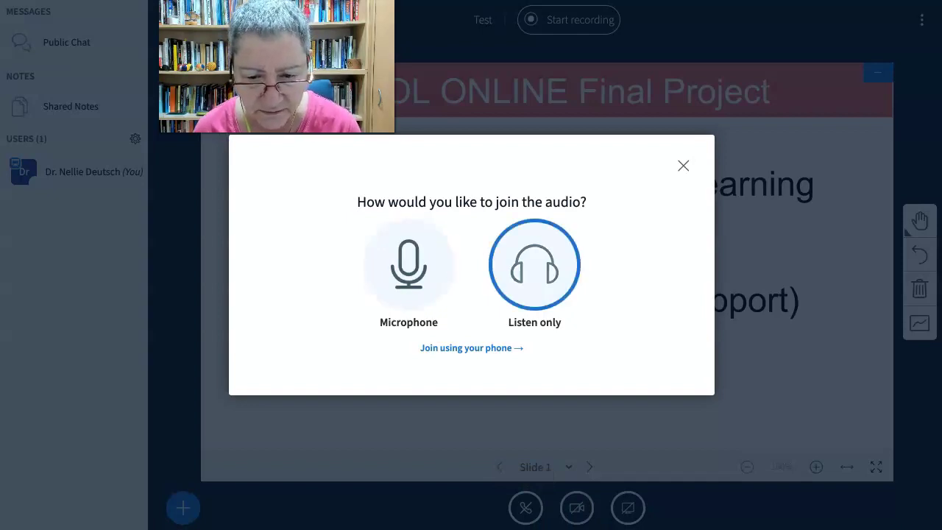
key("Return")
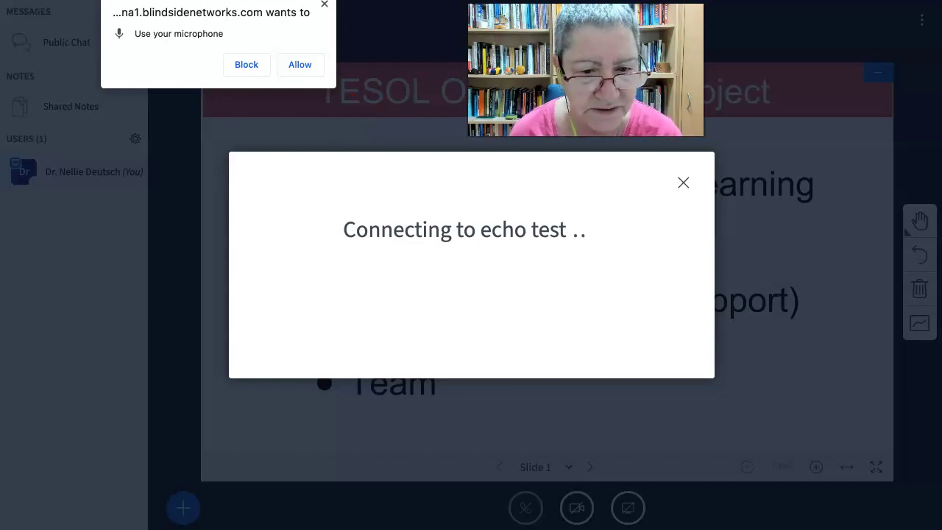
left_click(300, 64)
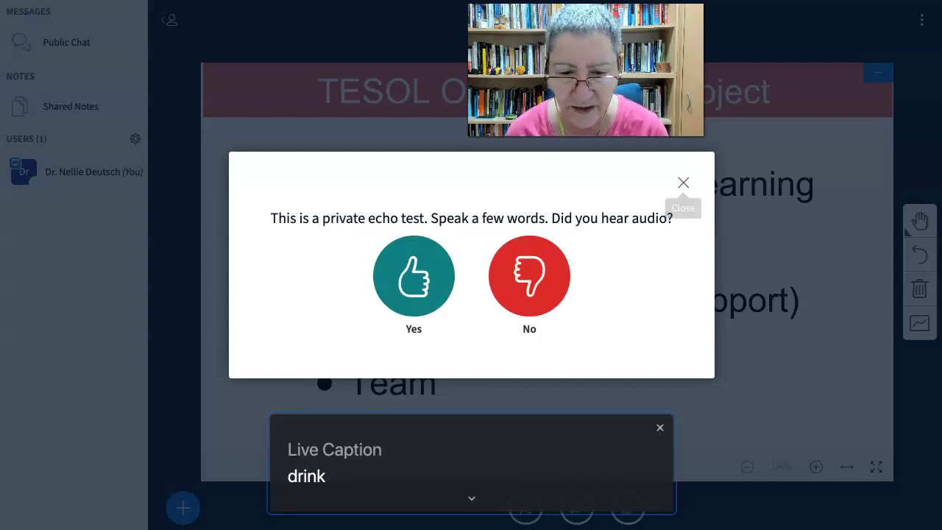
left_click(414, 275)
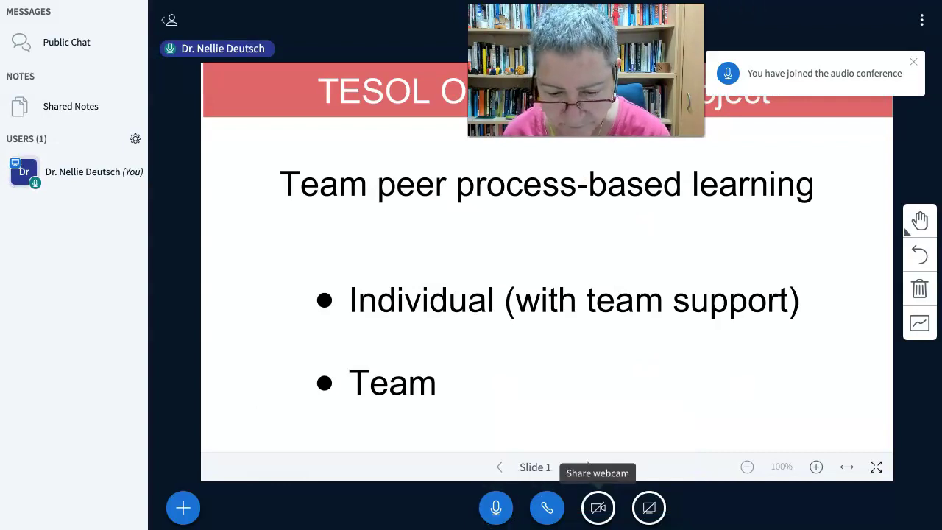
left_click(598, 507)
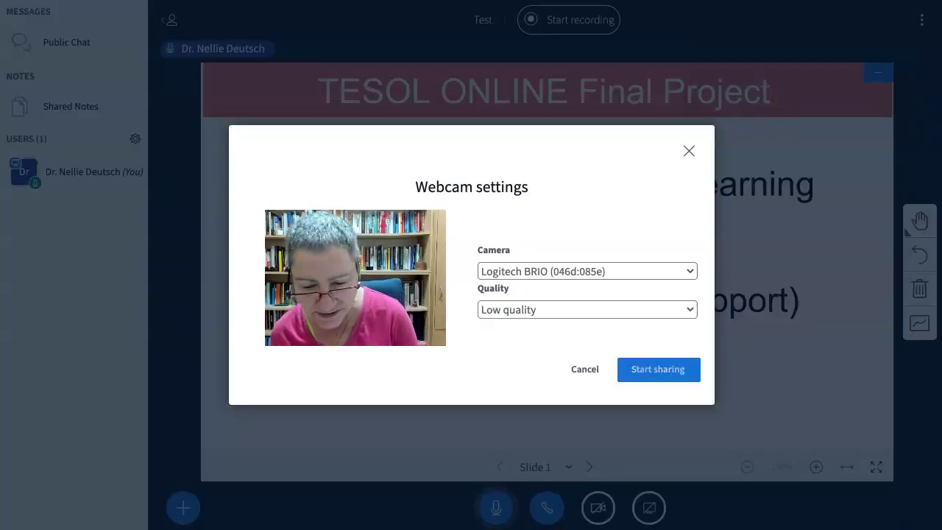
Start sharing the webcam and float its video tile over the slide
left_click(650, 370)
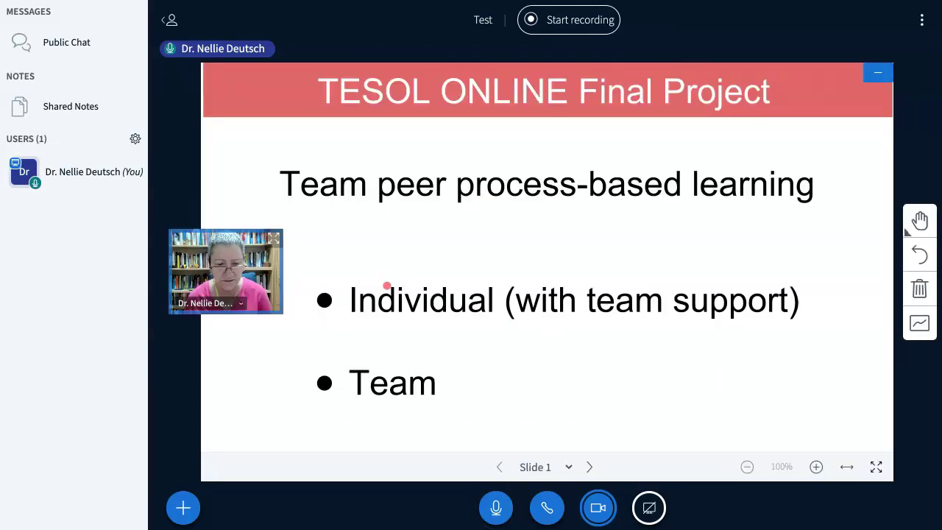
left_click_drag(225, 271, 260, 113)
left_click_drag(546, 110, 692, 372)
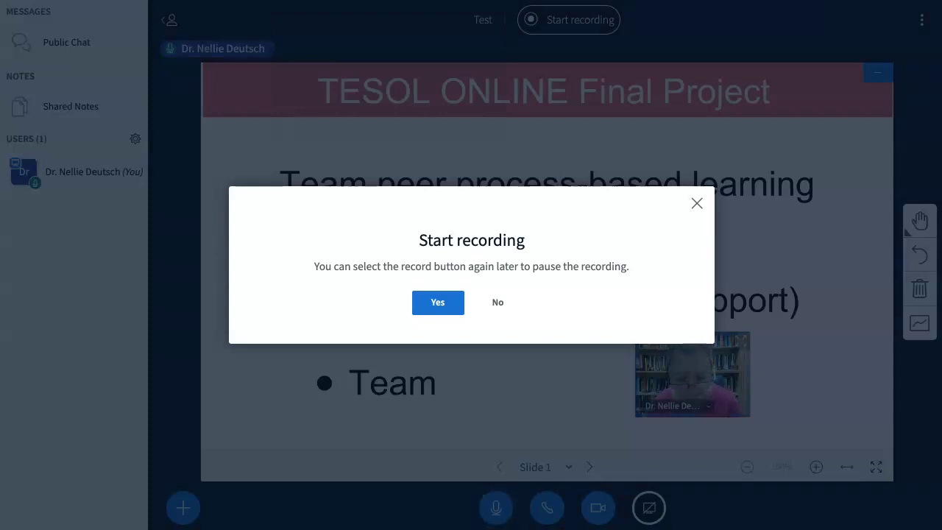
Start the recording, reposition the webcam tile, and advance the slides toward Slide 5
key("Return")
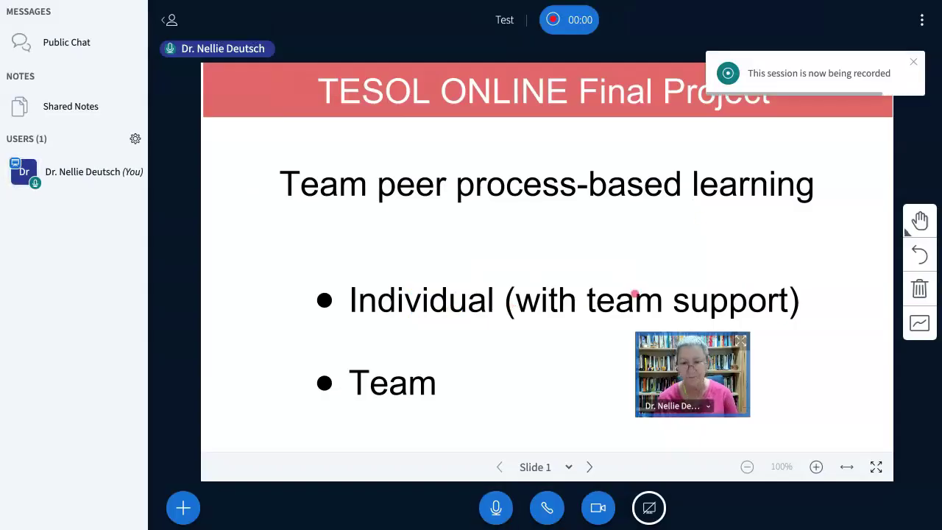
left_click_drag(691, 373, 266, 232)
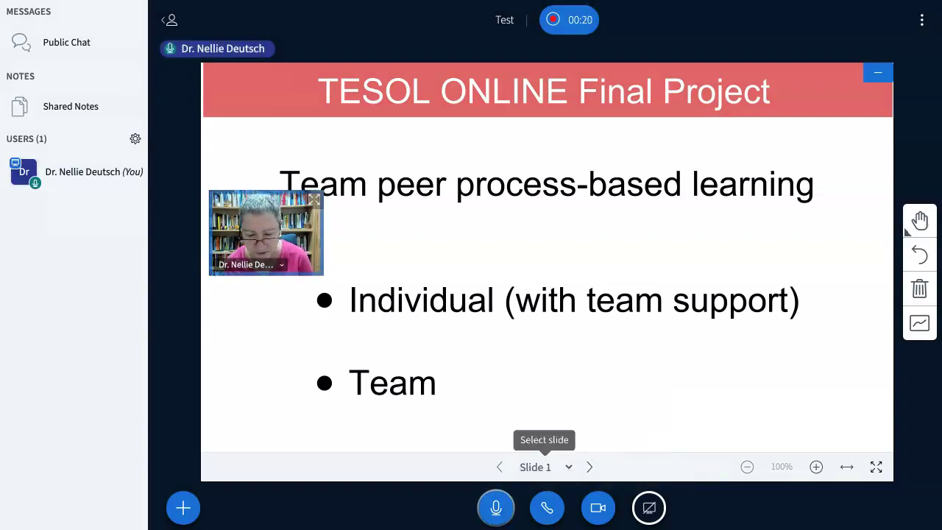
left_click(589, 466)
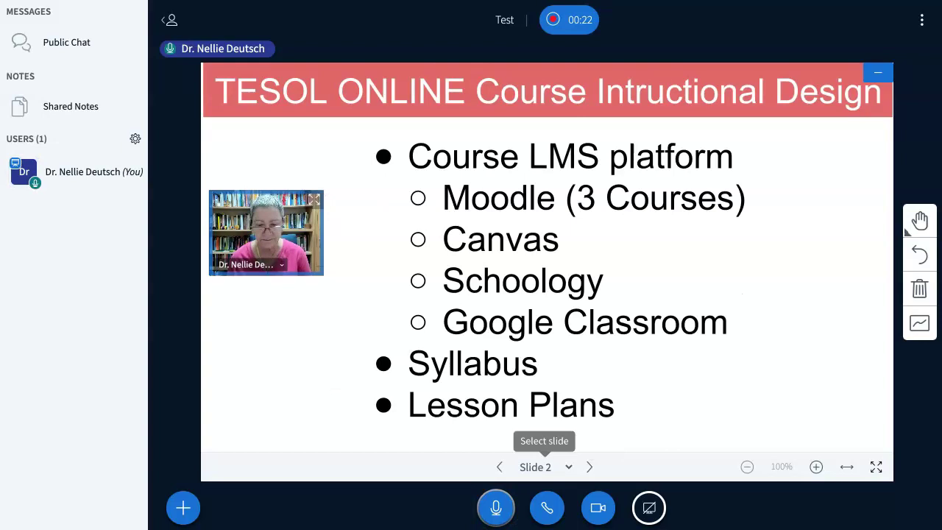
left_click(499, 467)
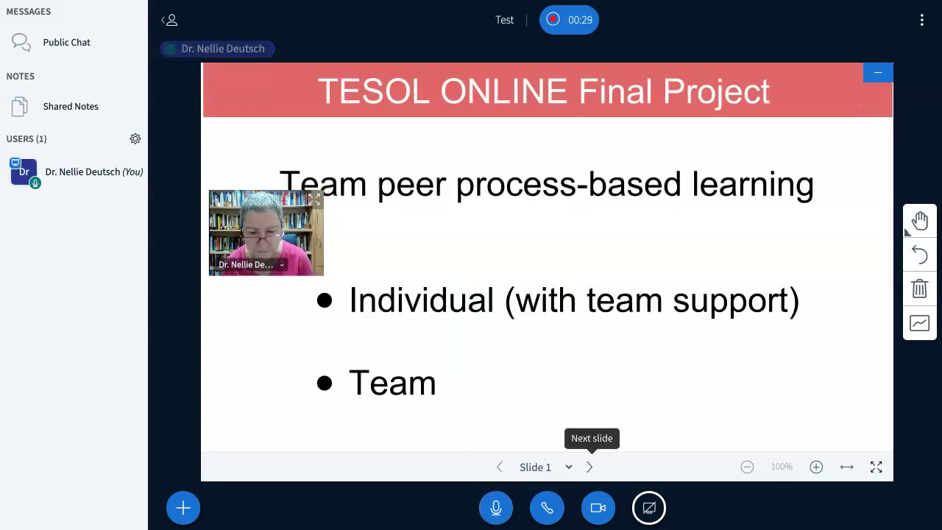
left_click(590, 467)
key("Right")
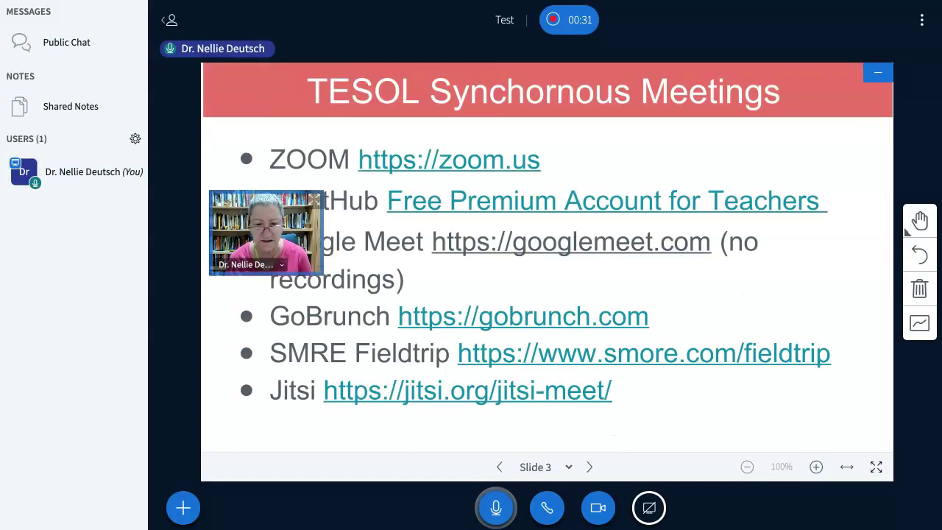
key("Right")
key("Right")
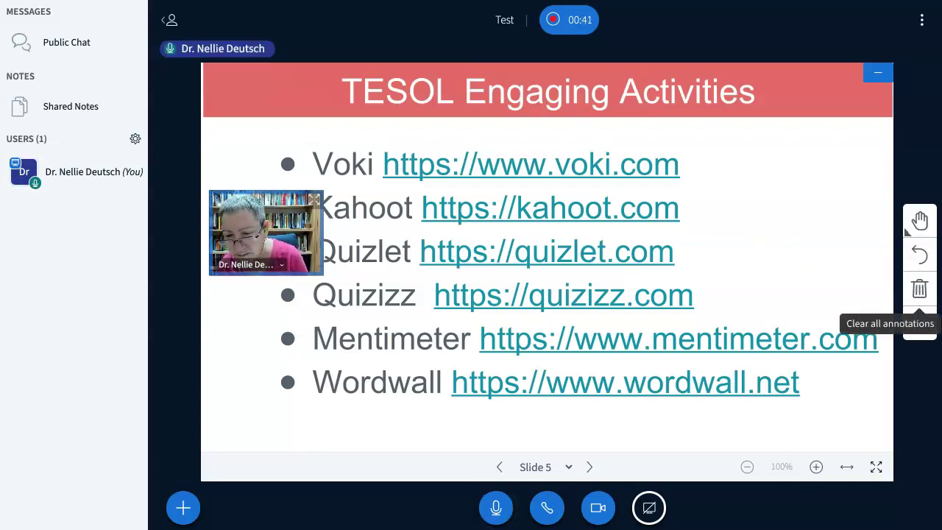
Use the Text annotation tool to draw a first text box on slide 5
left_click(920, 221)
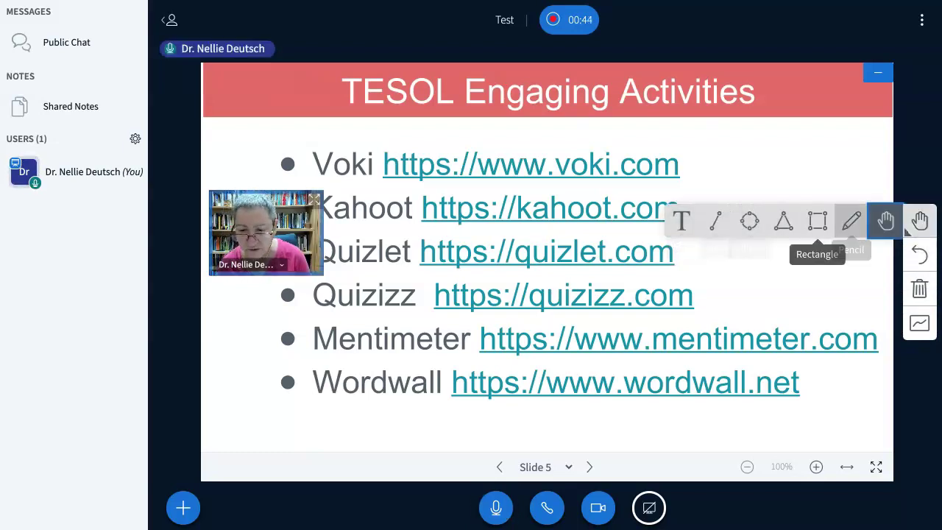
left_click(680, 220)
left_click_drag(745, 155, 819, 252)
left_click(779, 213)
left_click(780, 215)
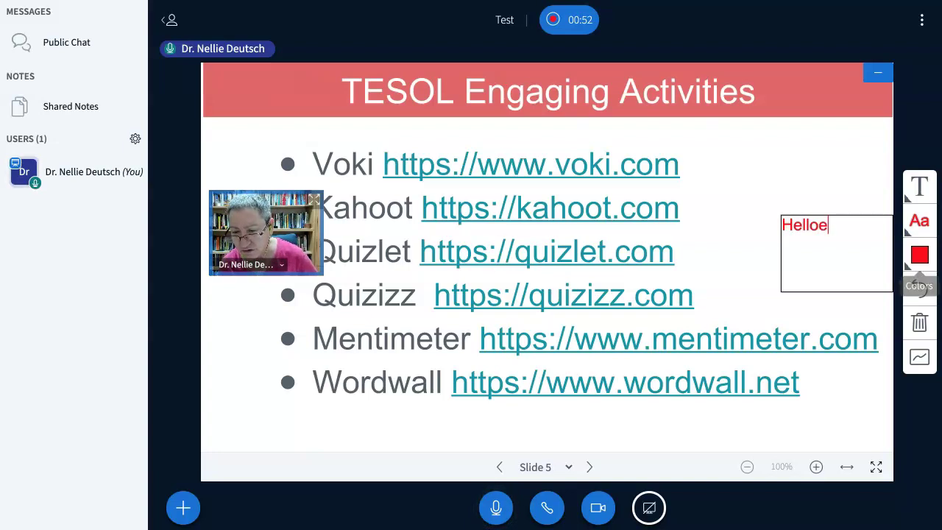
left_click(919, 255)
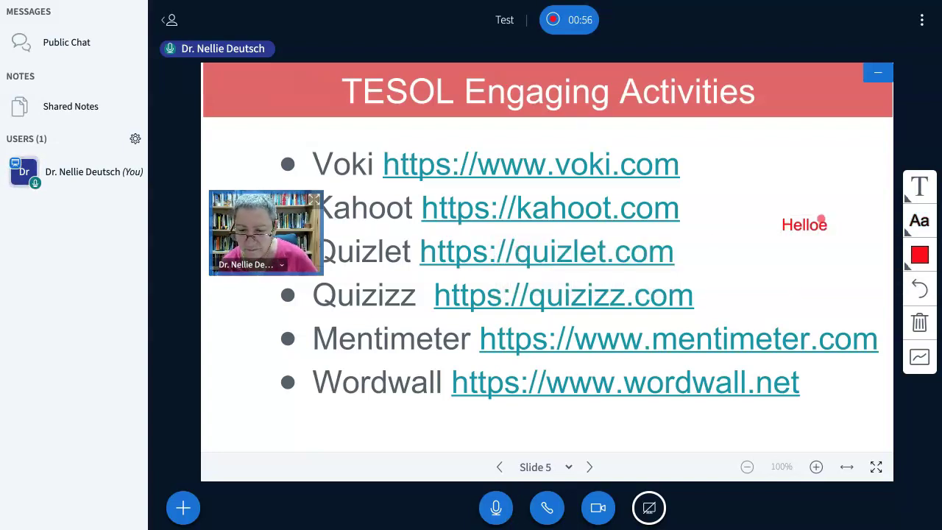
left_click(815, 215)
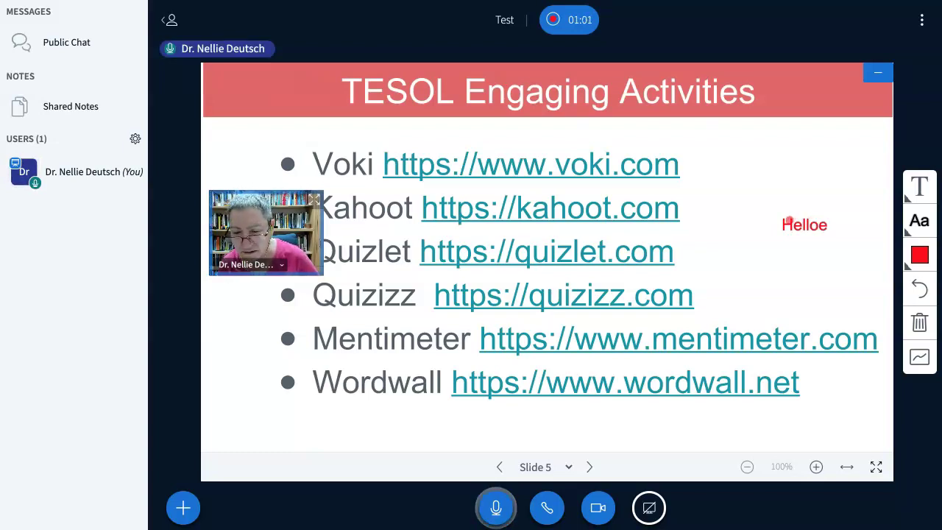
left_click(785, 215)
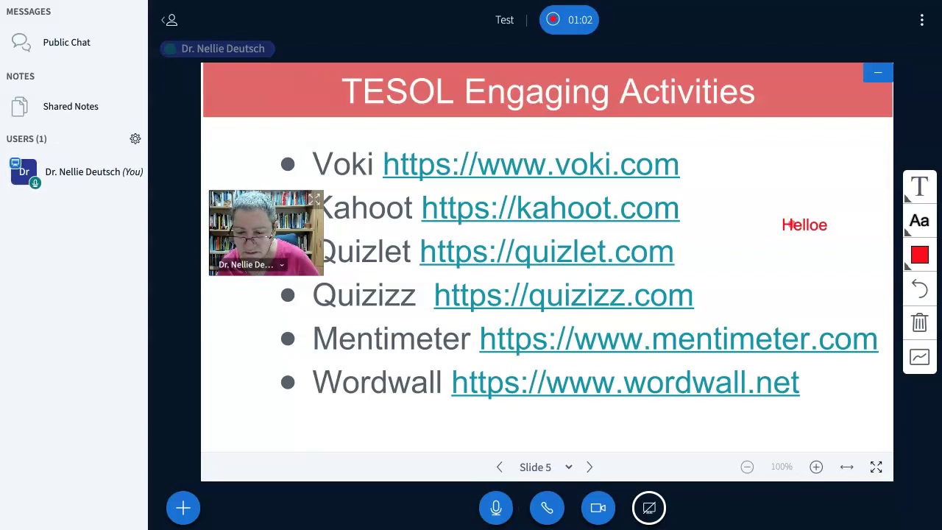
left_click(795, 222)
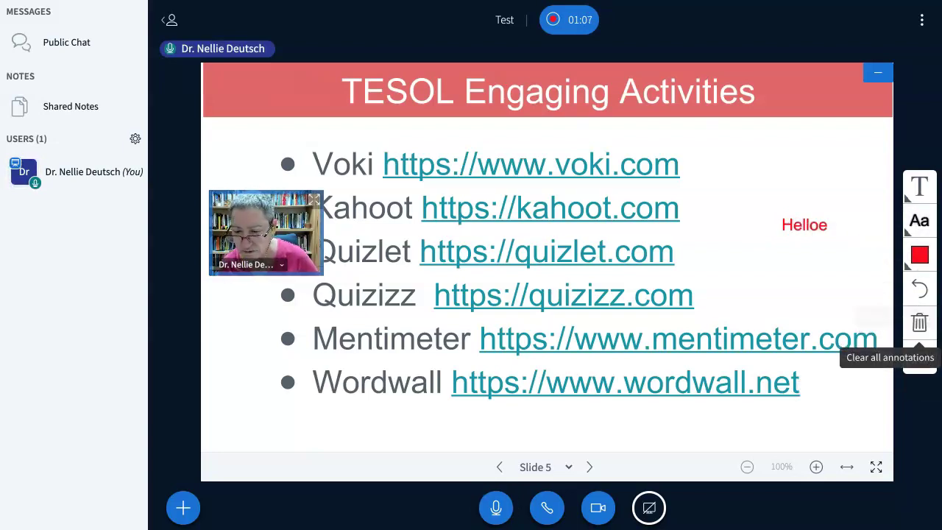
Clear all annotations and write 'Hello' in a text box beside the Voki link
left_click(919, 322)
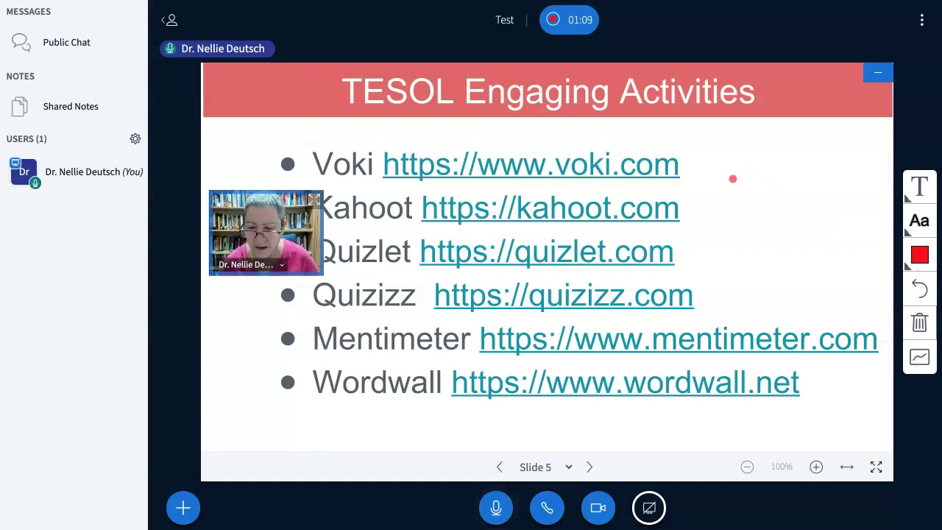
mouse_move(723, 159)
left_mouse_down()
mouse_move(796, 284)
mouse_move(838, 286)
left_mouse_up()
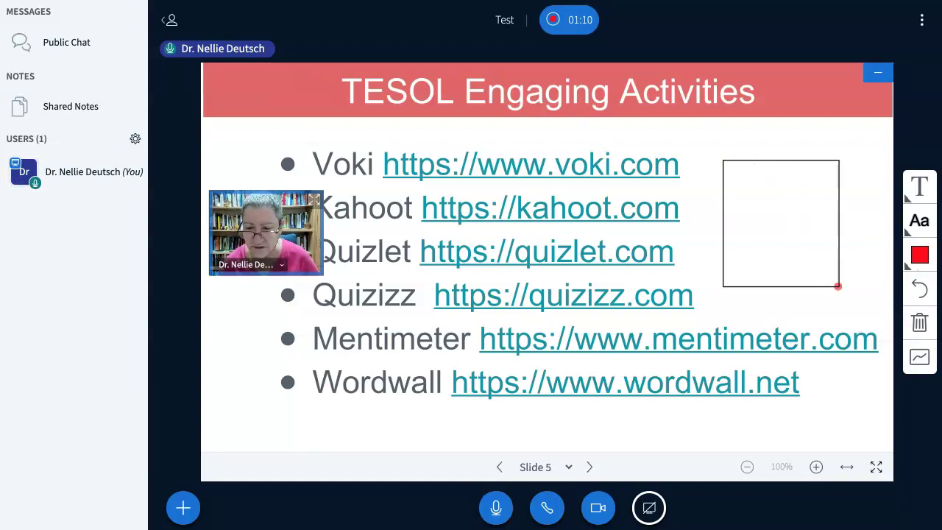
type("Helloe")
key("BackSpace")
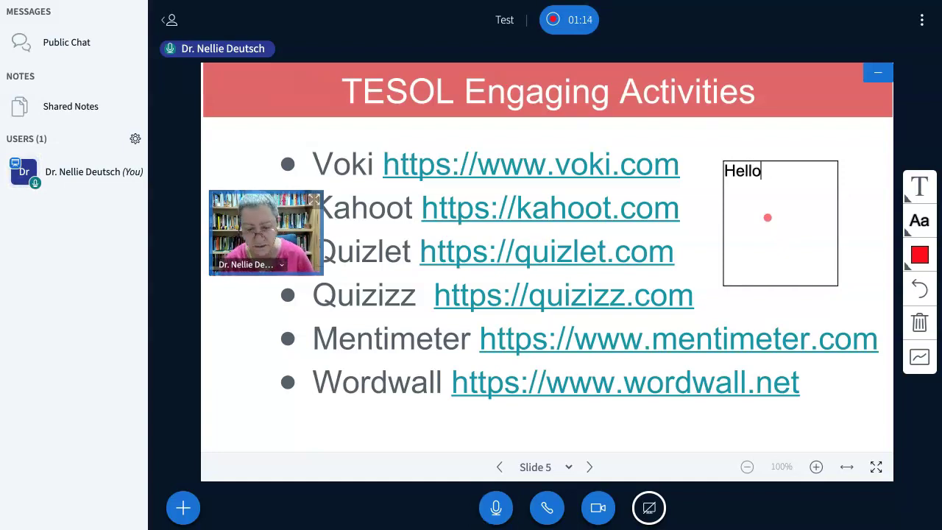
left_click(752, 284)
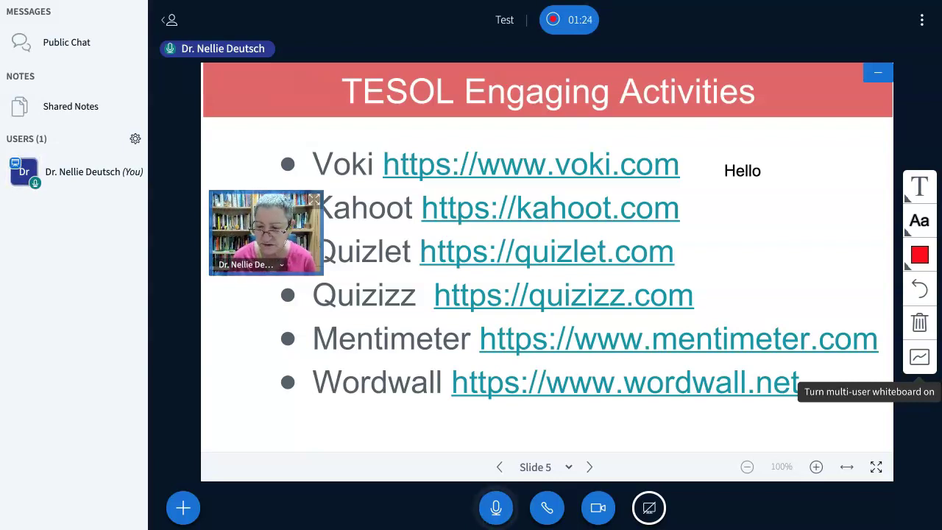
Turn on the multi-user whiteboard and briefly view the presentation fullscreen
left_click(919, 357)
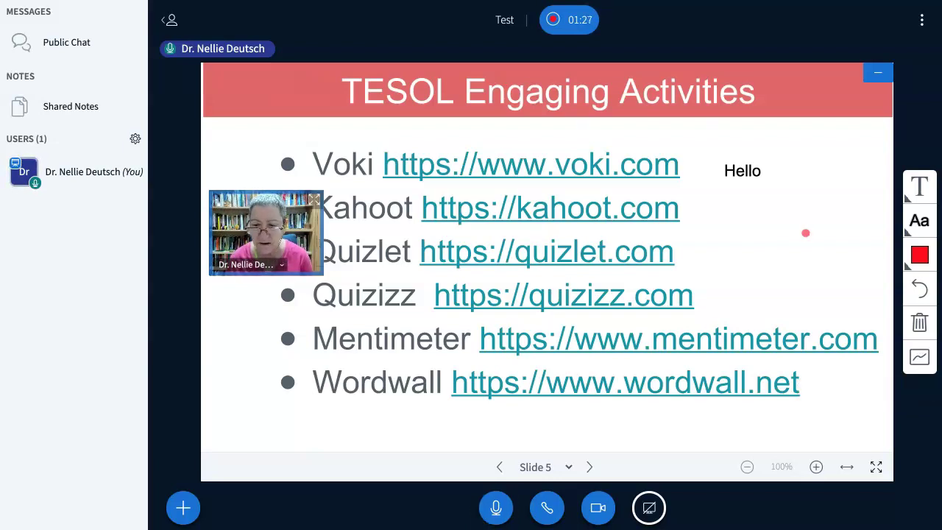
left_click(808, 269)
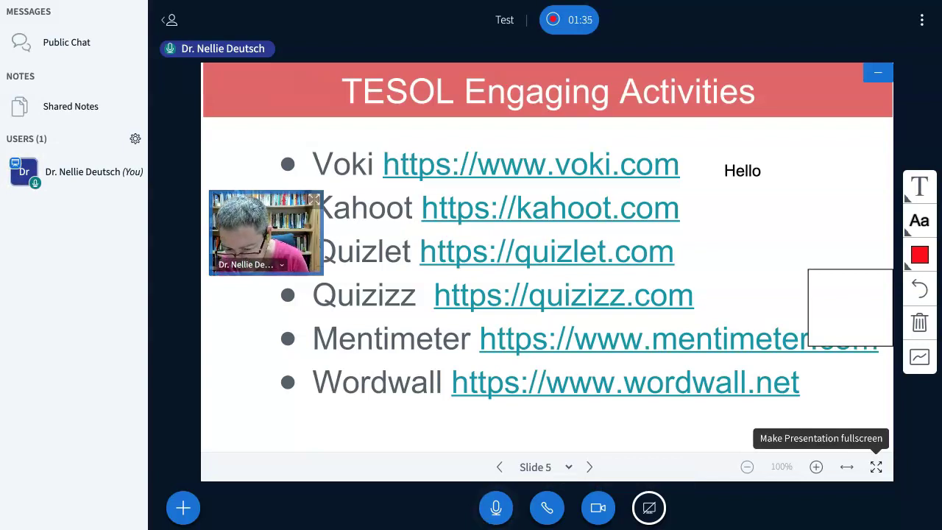
left_click(875, 466)
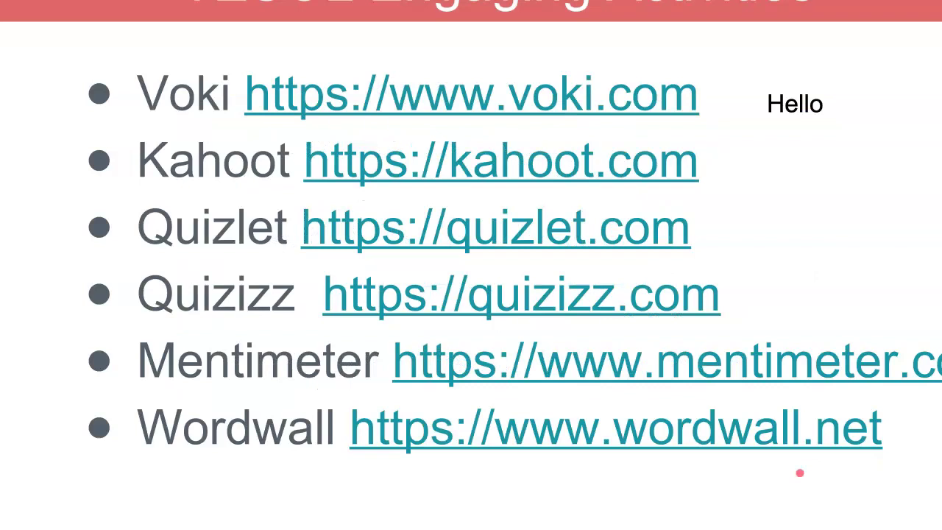
key("Escape")
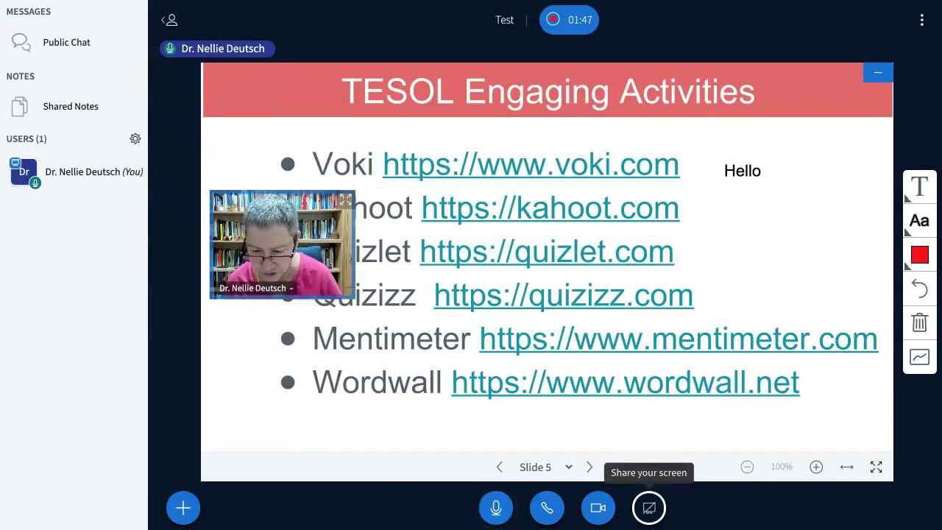
Share the Moodle 'Test' browser tab from the Chrome Tab list
left_click(649, 507)
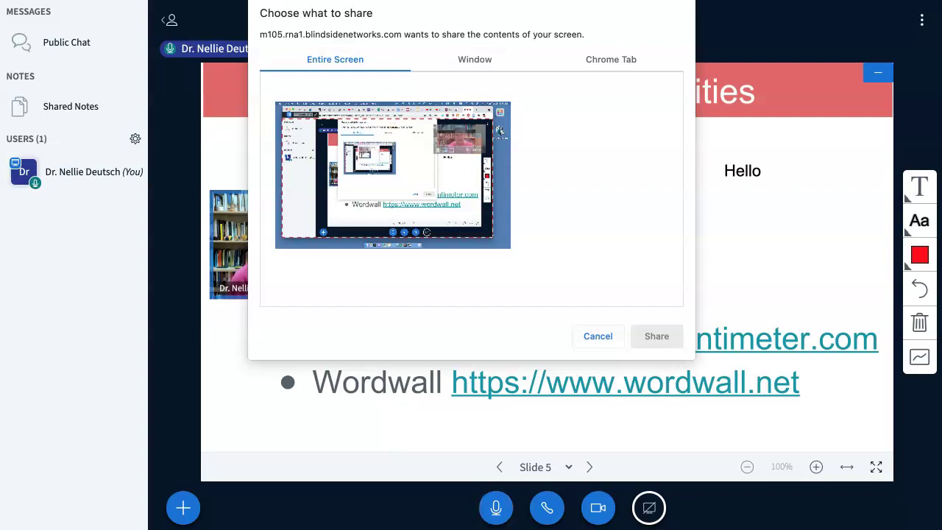
left_click(611, 59)
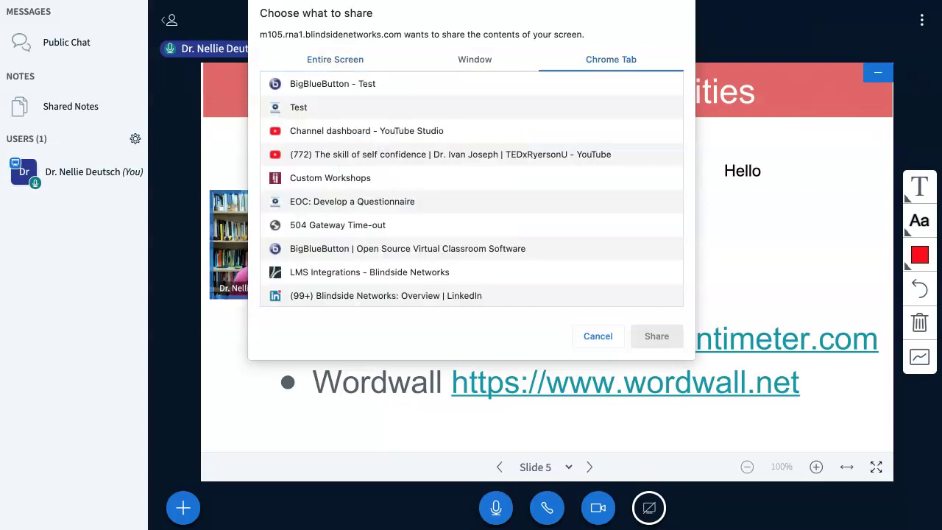
left_click(475, 59)
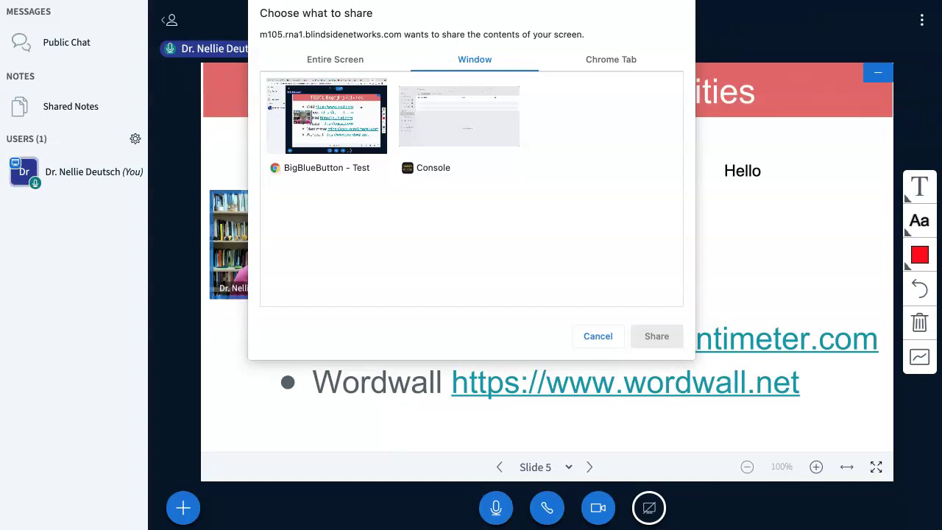
left_click(610, 59)
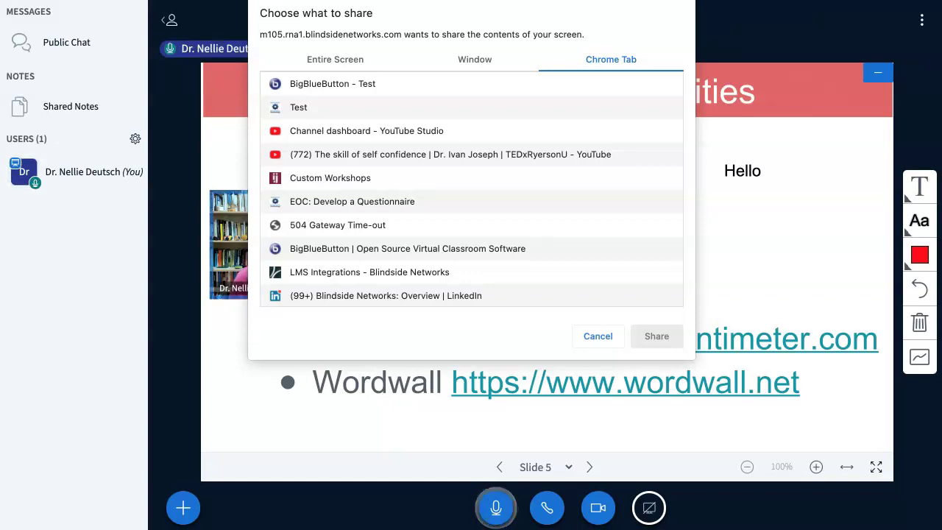
left_click(298, 107)
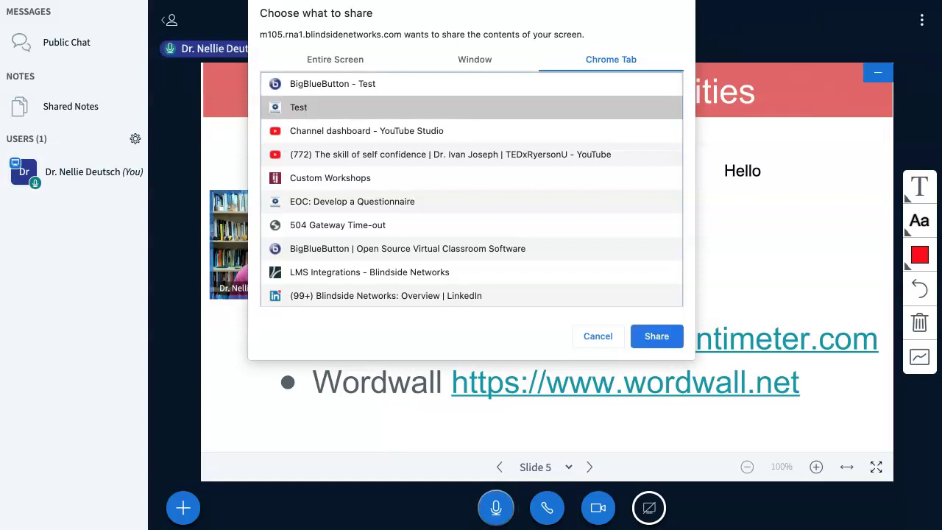
key("Return")
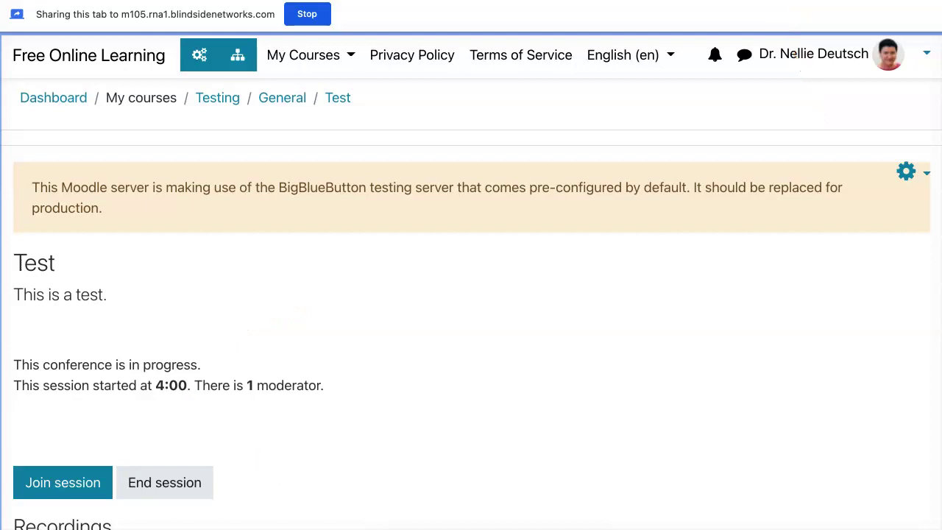
Glance at the My Courses list in Moodle, then switch back to the BigBlueButton session tab
scroll(471, 295, "up", 2)
key("ctrl+a")
left_click(303, 54)
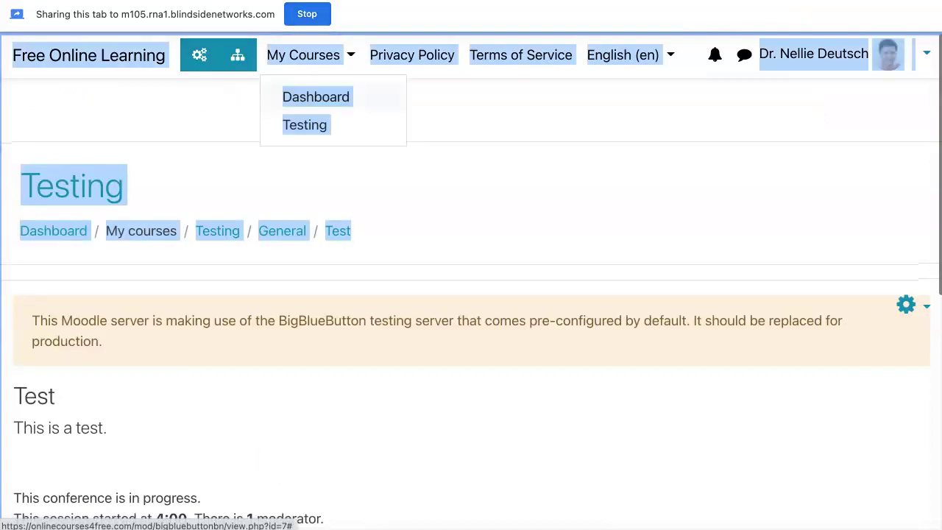
left_click(303, 54)
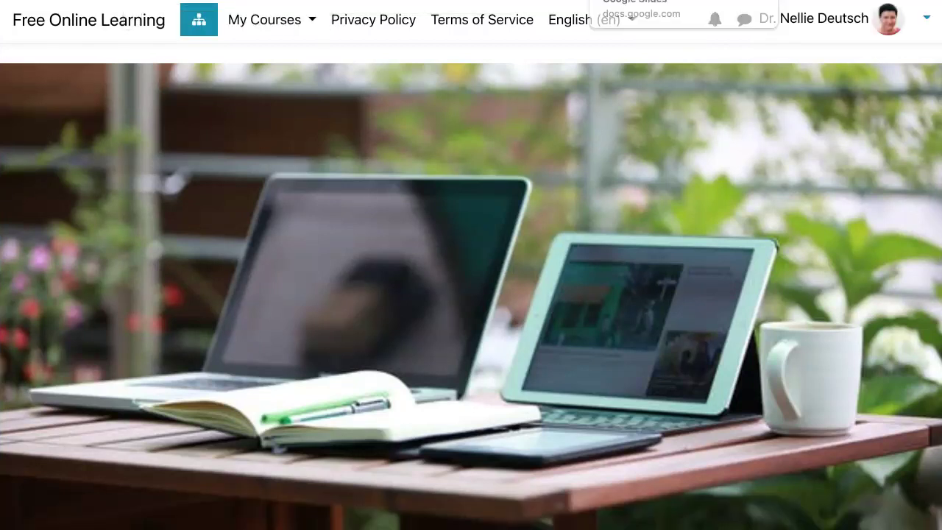
left_click(780, 0)
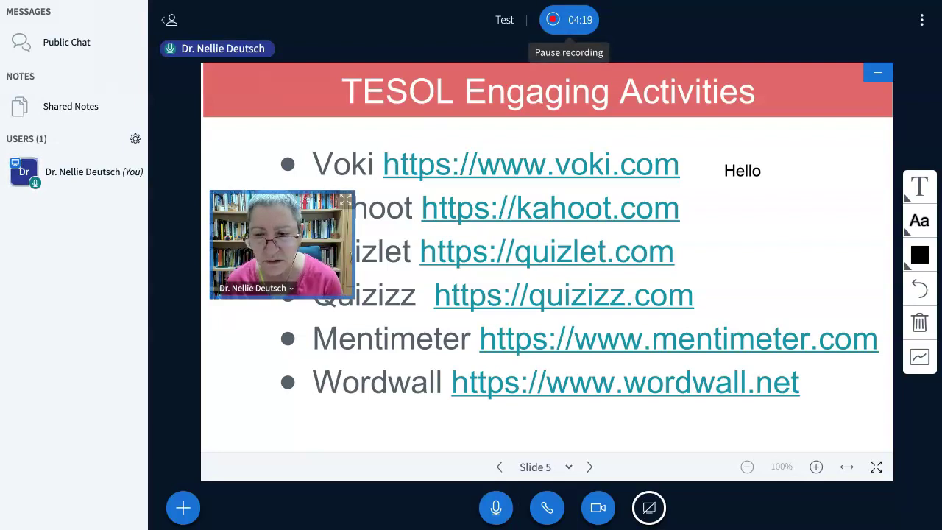
Open the three-dot Options menu at the top right of the meeting
left_click(921, 20)
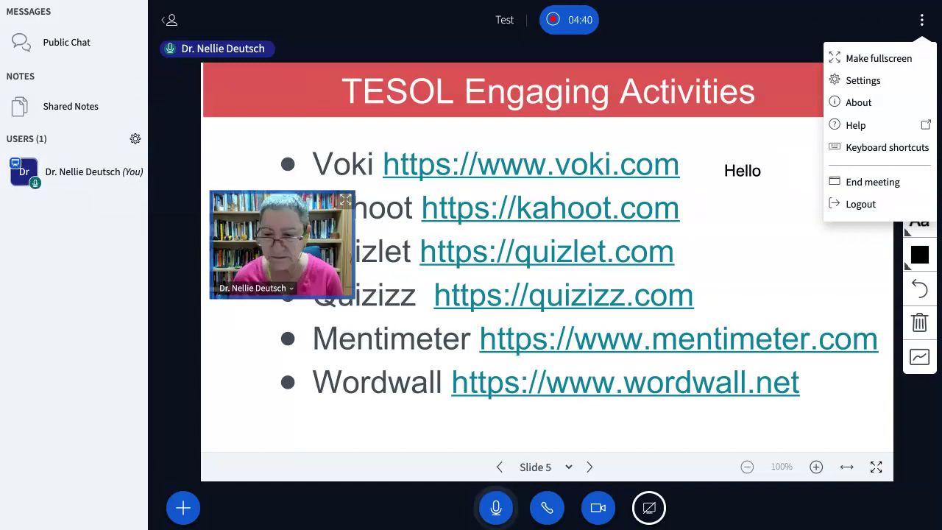
End the meeting for everyone, rate it five stars with 'Loved BB' feedback, and acknowledge the notice
left_click(872, 182)
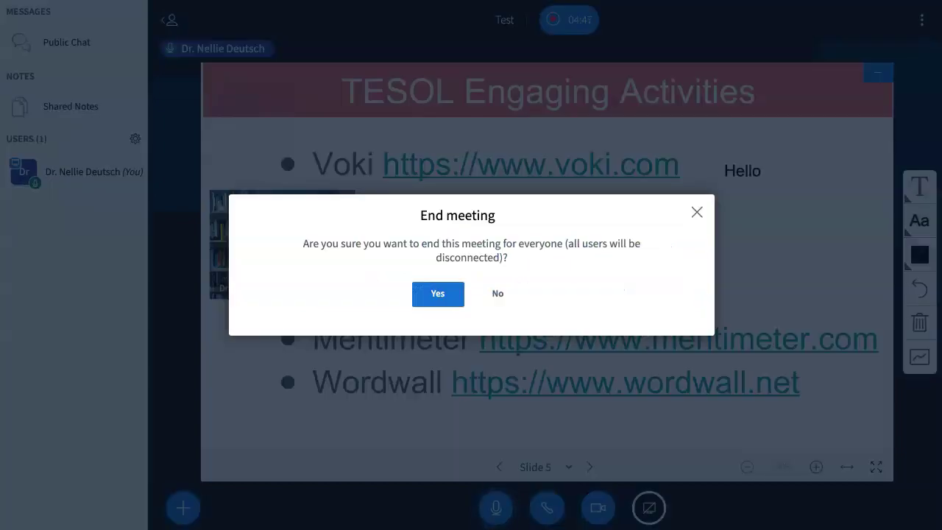
key("Return")
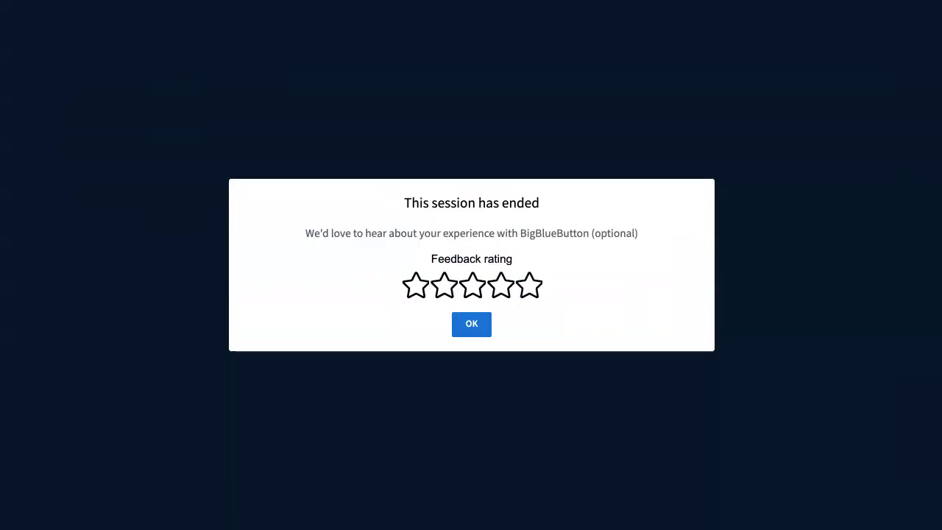
left_click(529, 286)
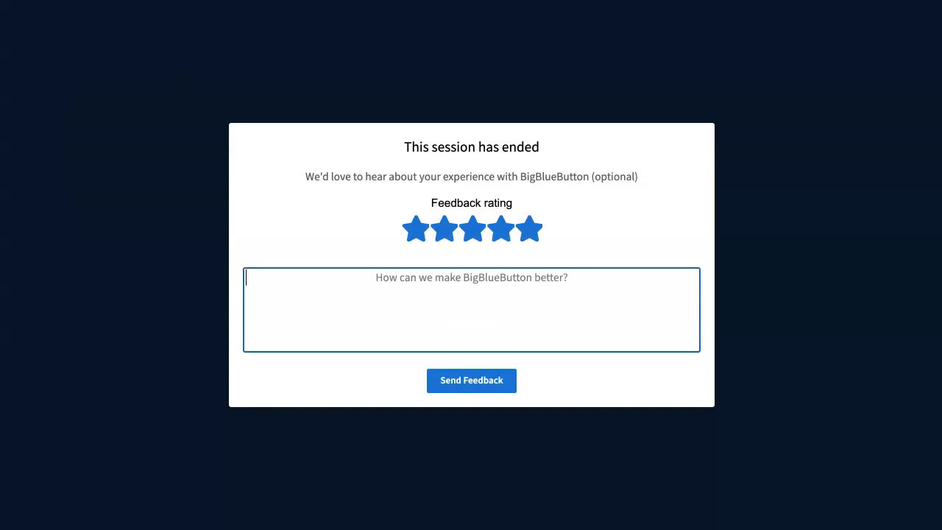
type("Lo e")
key("BackSpace")
key("BackSpace")
type("ved BB")
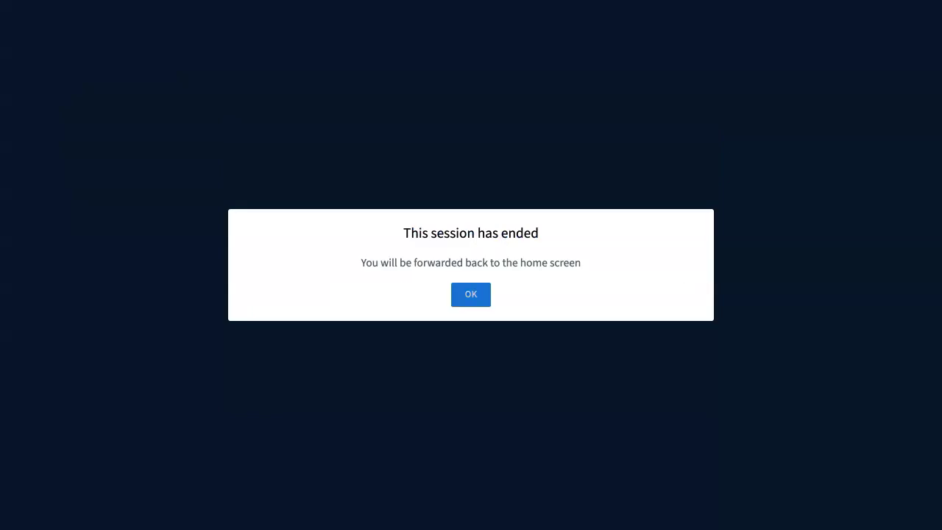
key("Tab")
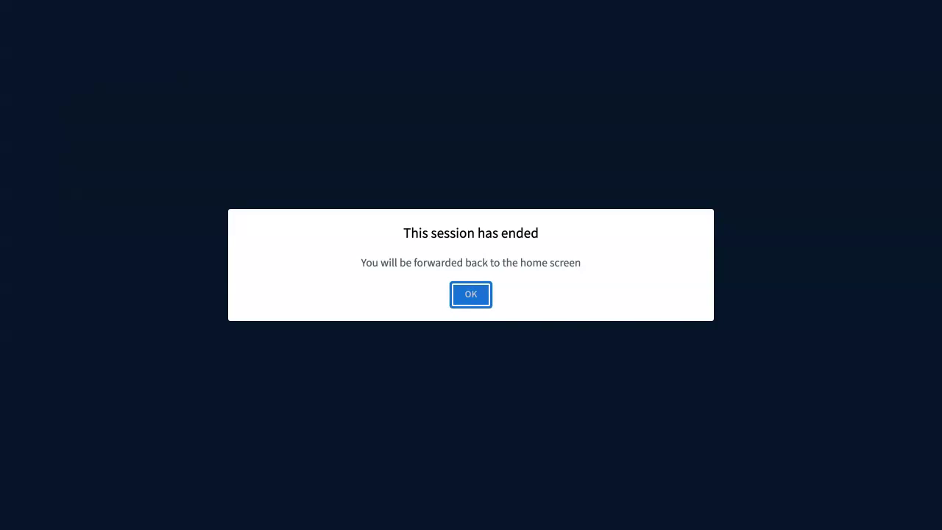
key("Return")
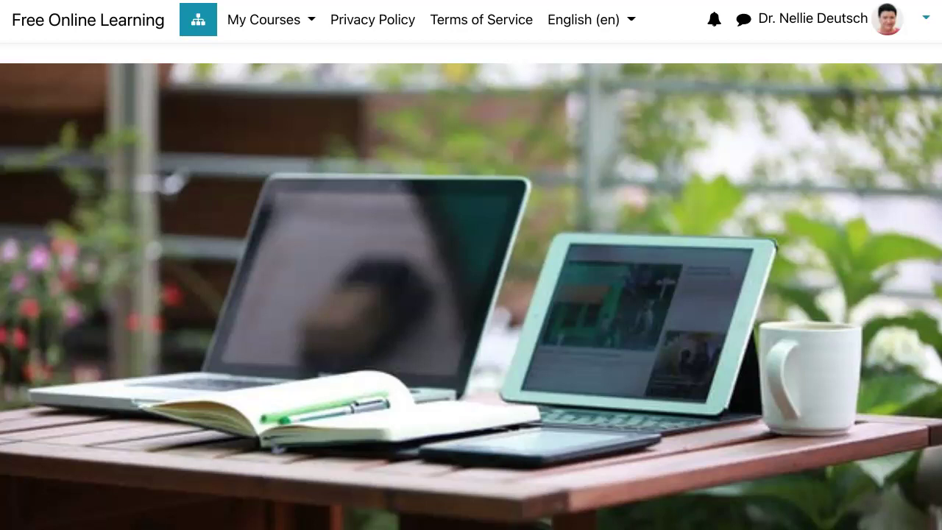
Go to the Testing course via My Courses and open the Test activity
left_click(266, 19)
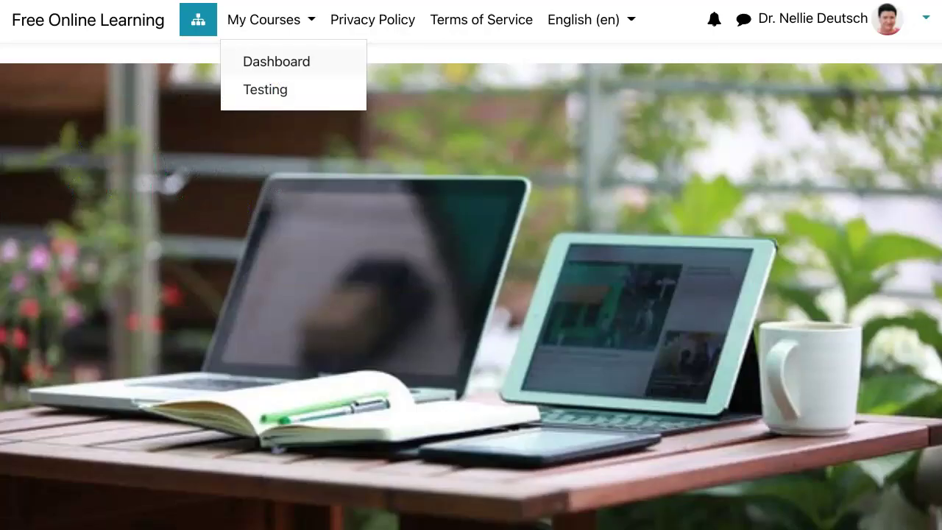
left_click(265, 89)
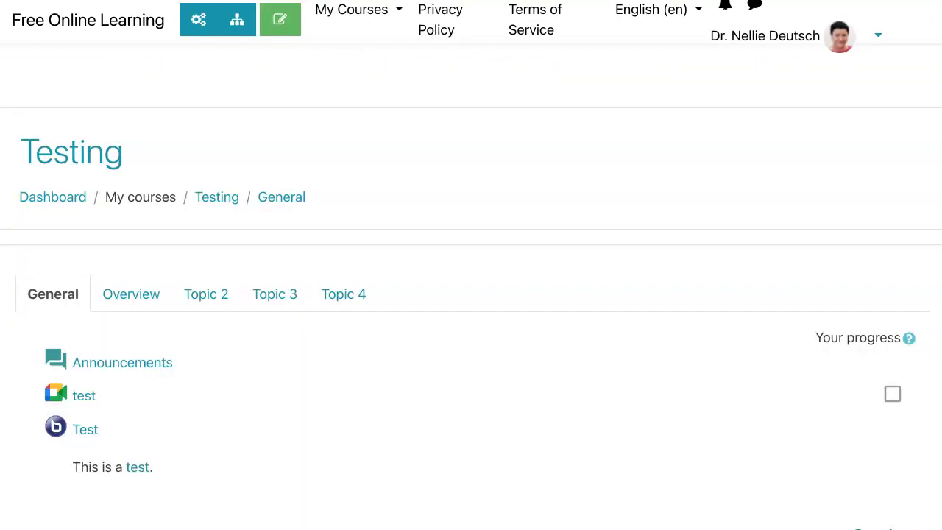
scroll(471, 294, "down", 3)
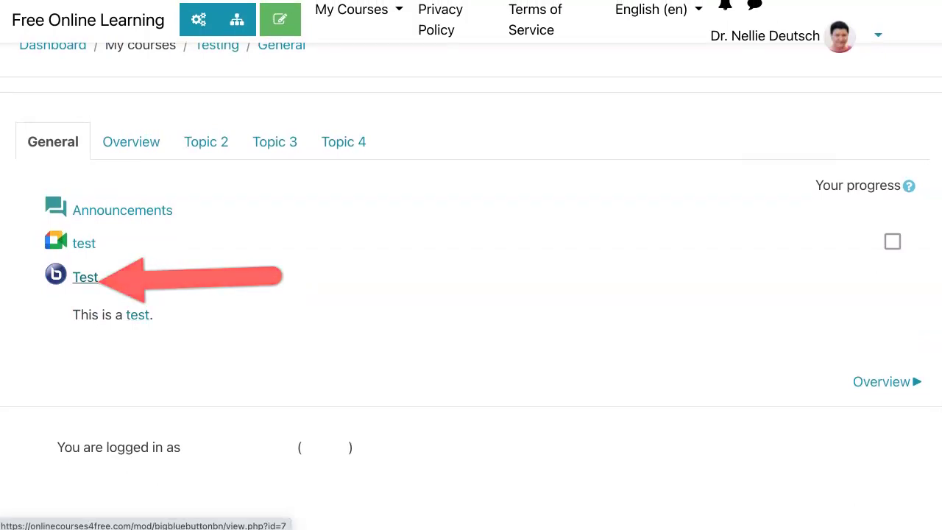
left_click(85, 276)
scroll(471, 281, "down", 1)
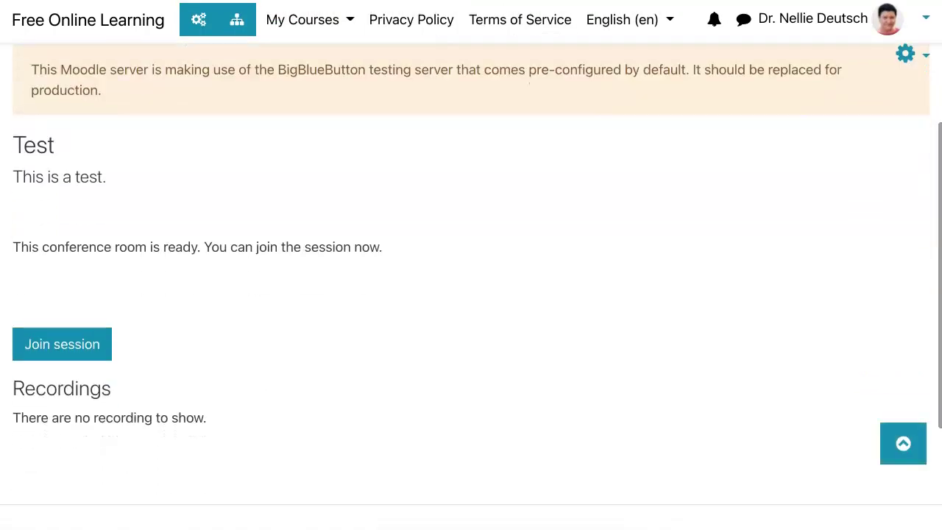
scroll(470, 281, "down", 3)
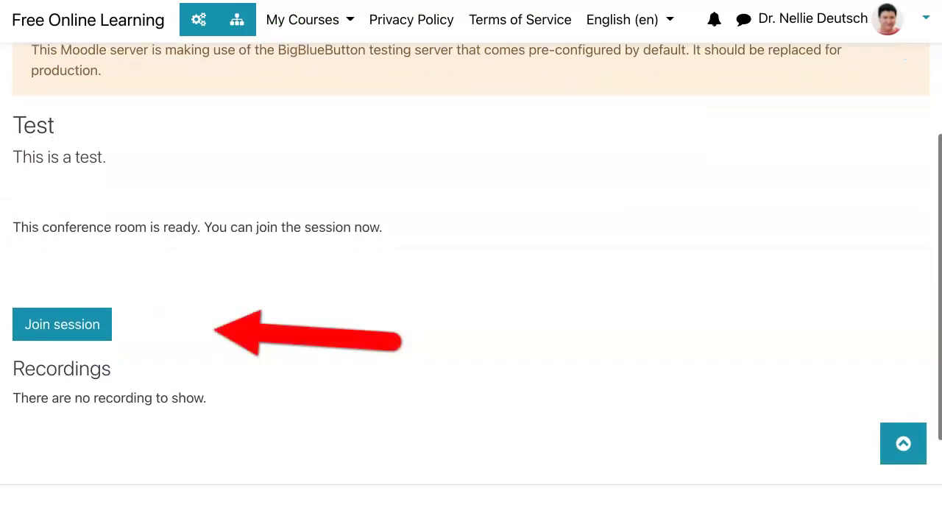
scroll(471, 281, "up", 8)
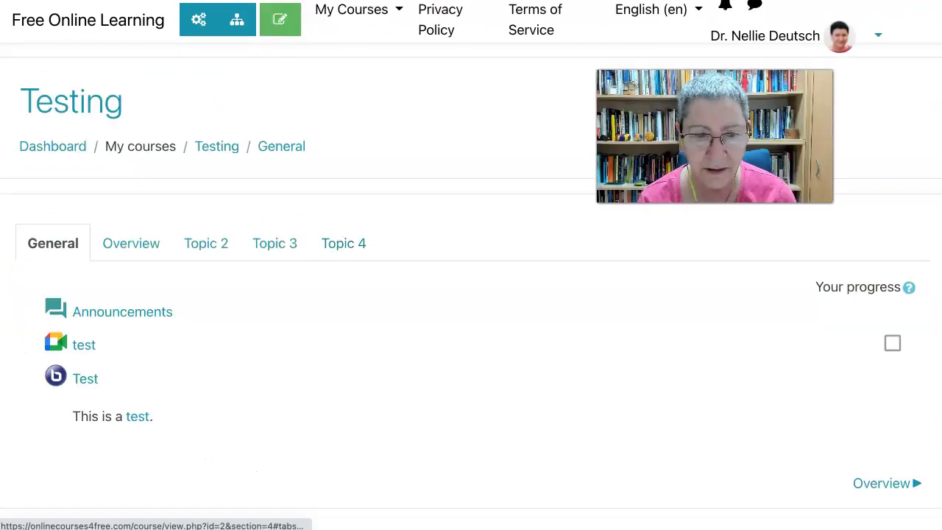
scroll(471, 279, "down", 2)
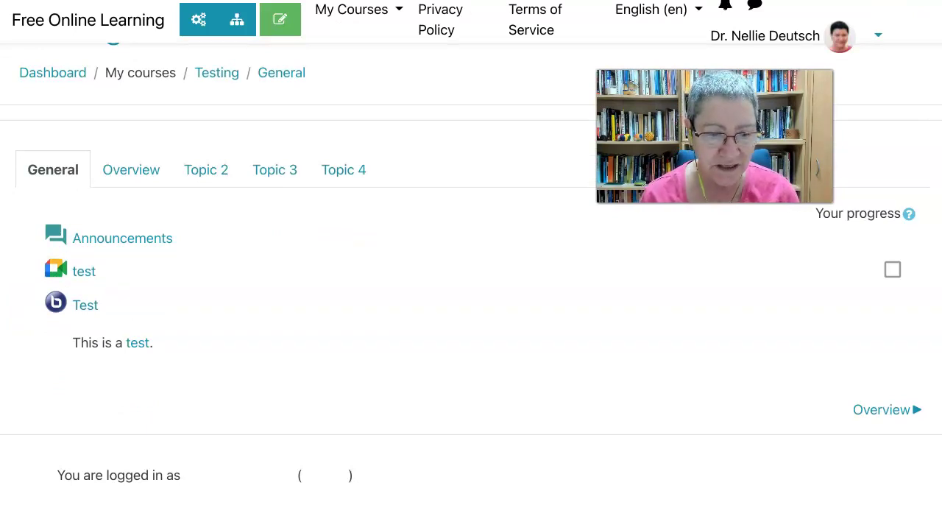
Reopen the Test room and lock, then unlock, its new recording in the Recordings table
left_click(84, 304)
scroll(471, 294, "down", 5)
scroll(471, 294, "down", 3)
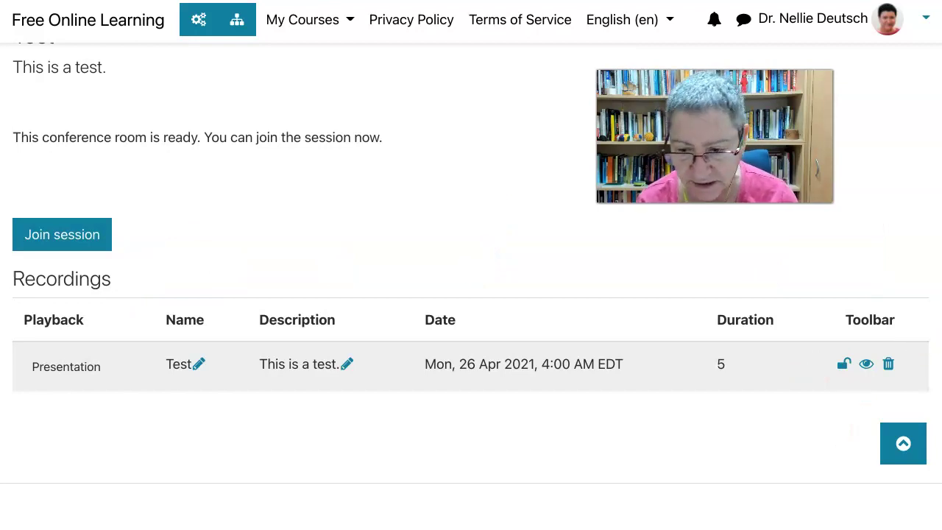
left_click(844, 364)
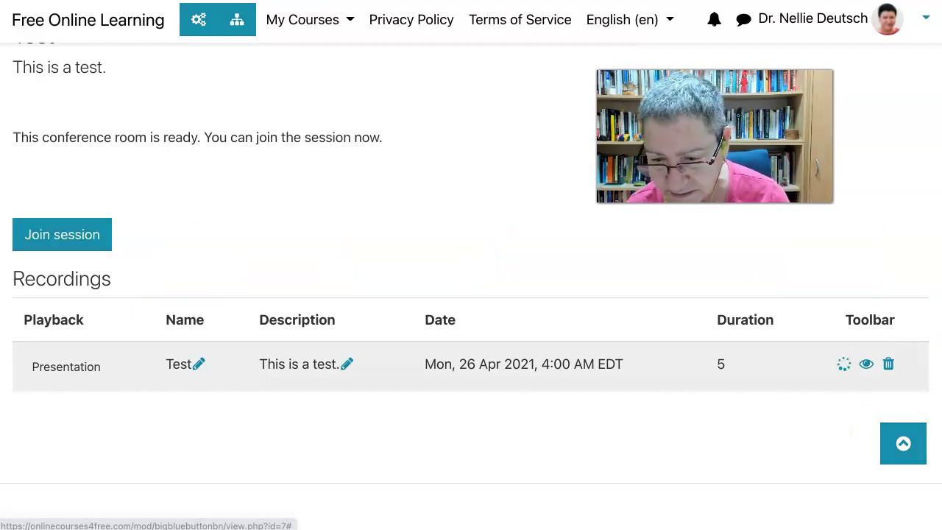
left_click(844, 363)
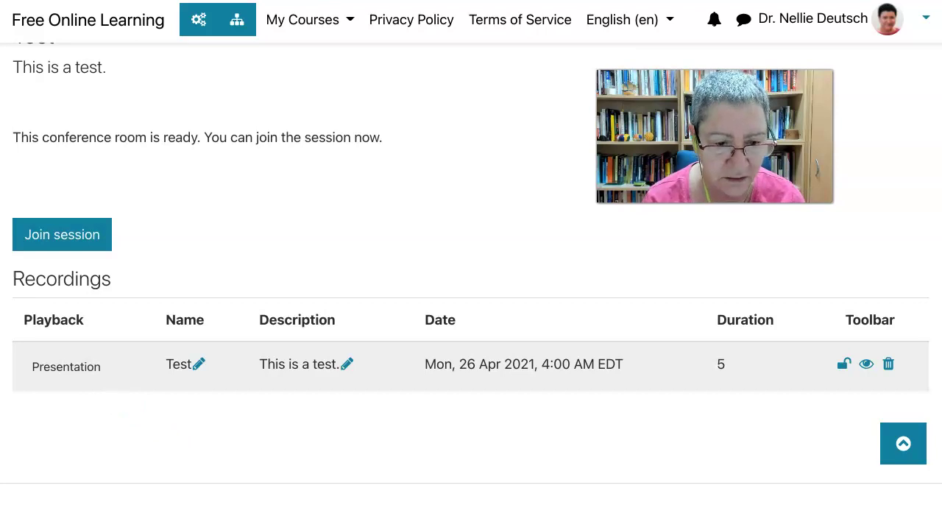
Play the Test recording's Presentation playback, pause it, and show the playback speed options
left_click(66, 366)
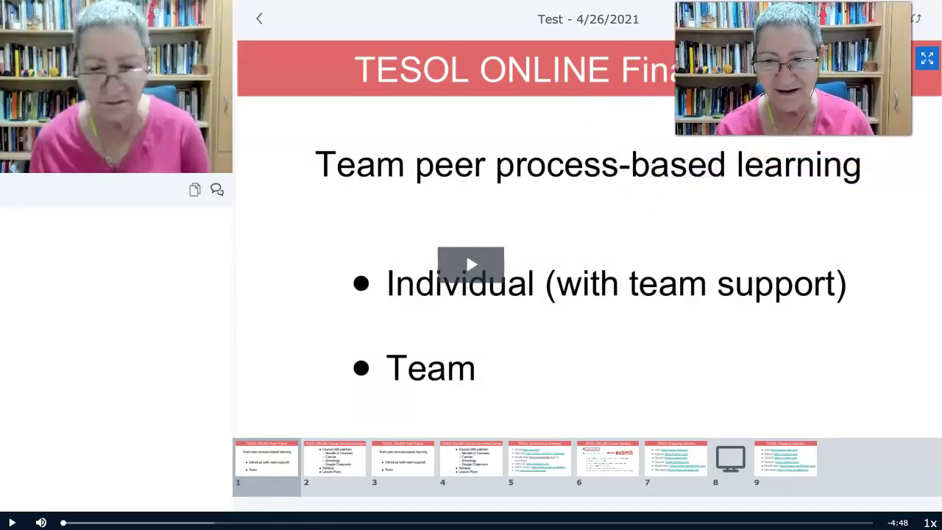
key("space")
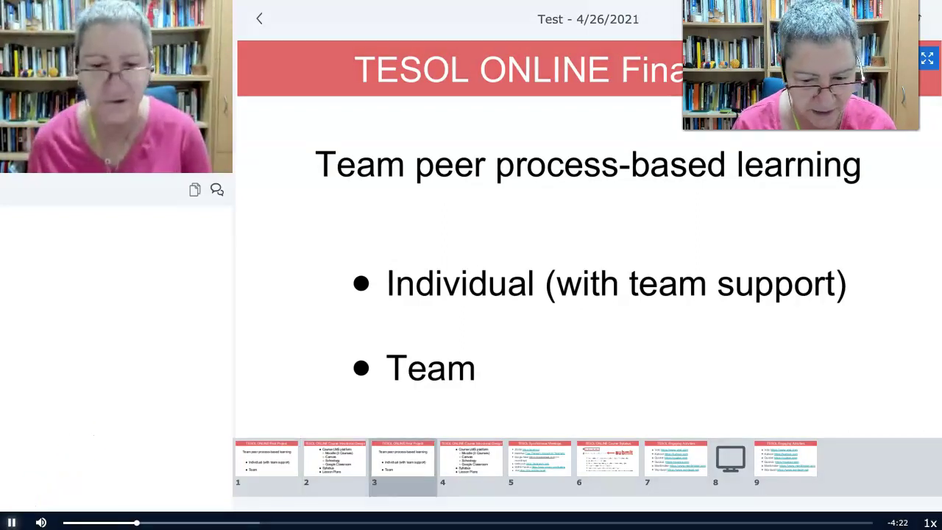
key("space")
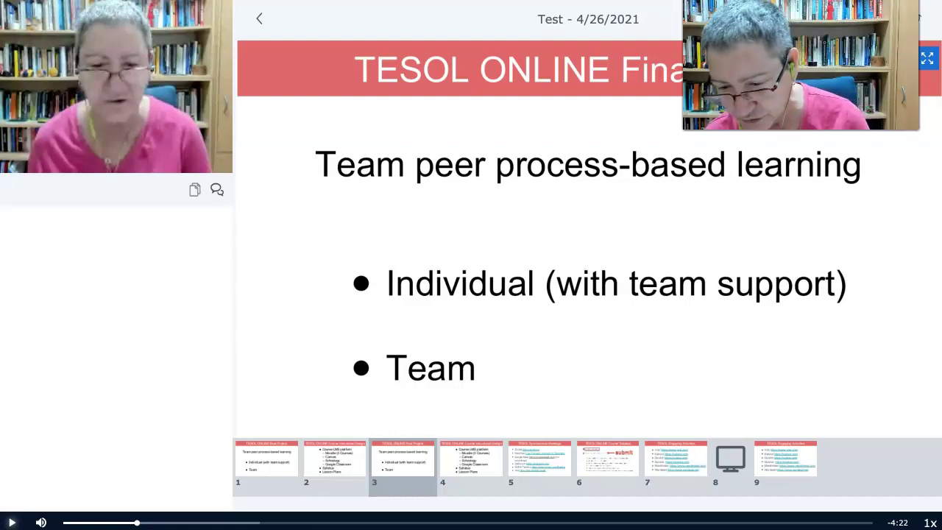
left_click(930, 523)
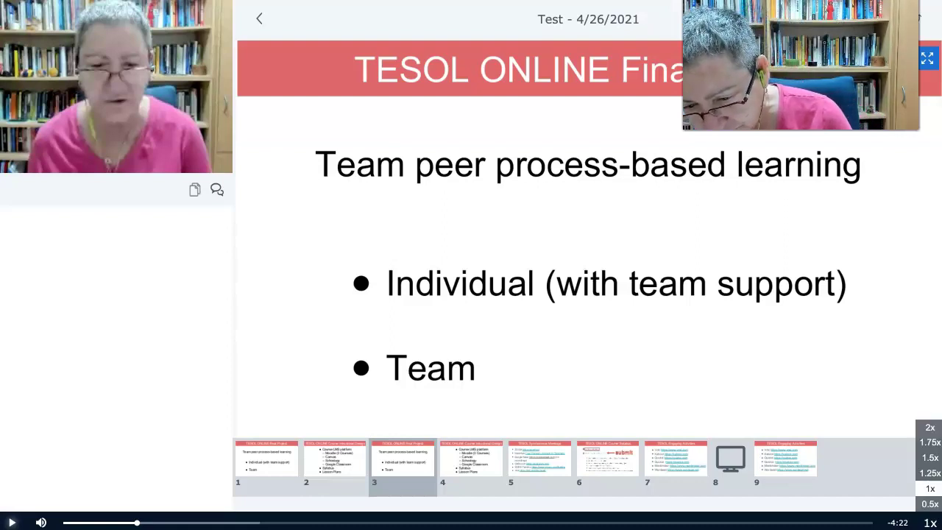